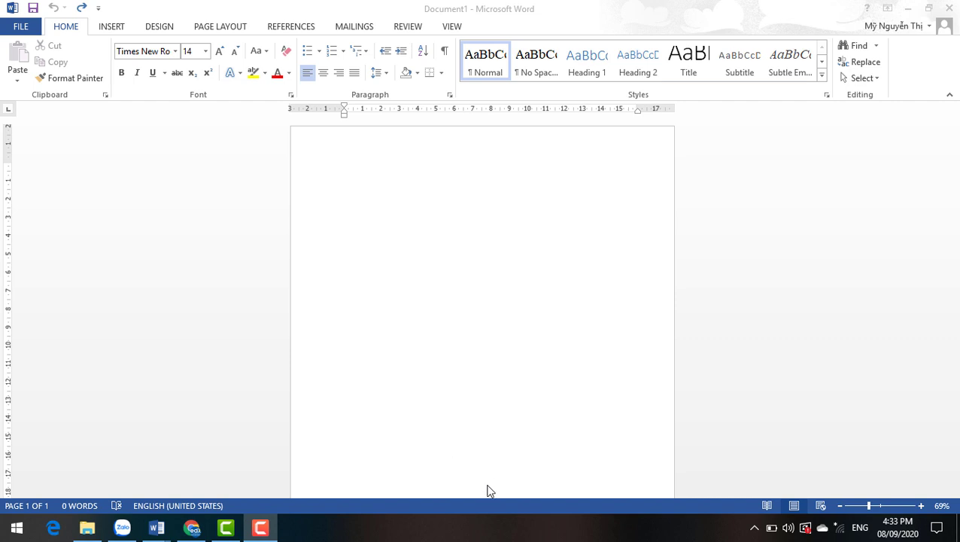
Step: Look over the finished edX flyer document, then return to the blank Document1
mouse_move(261, 527)
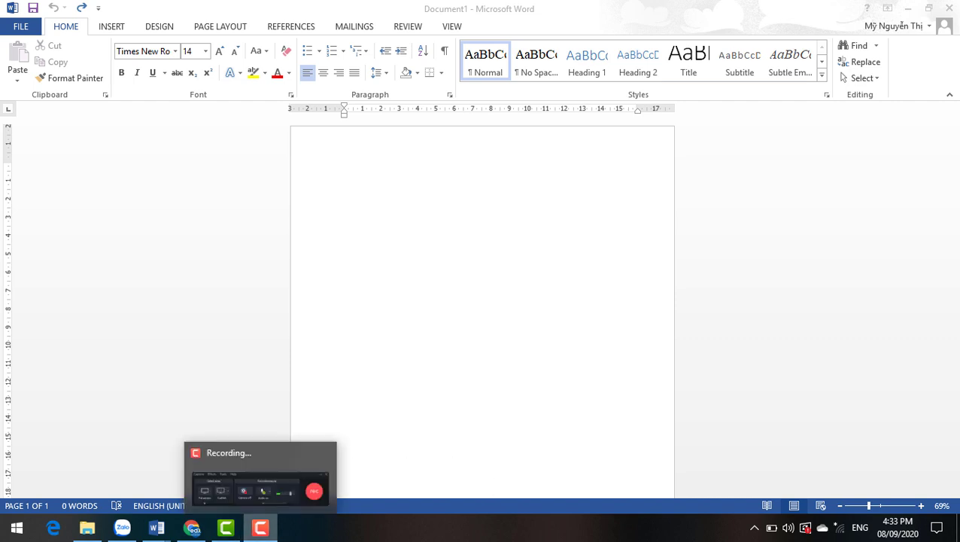
click(260, 527)
click(261, 527)
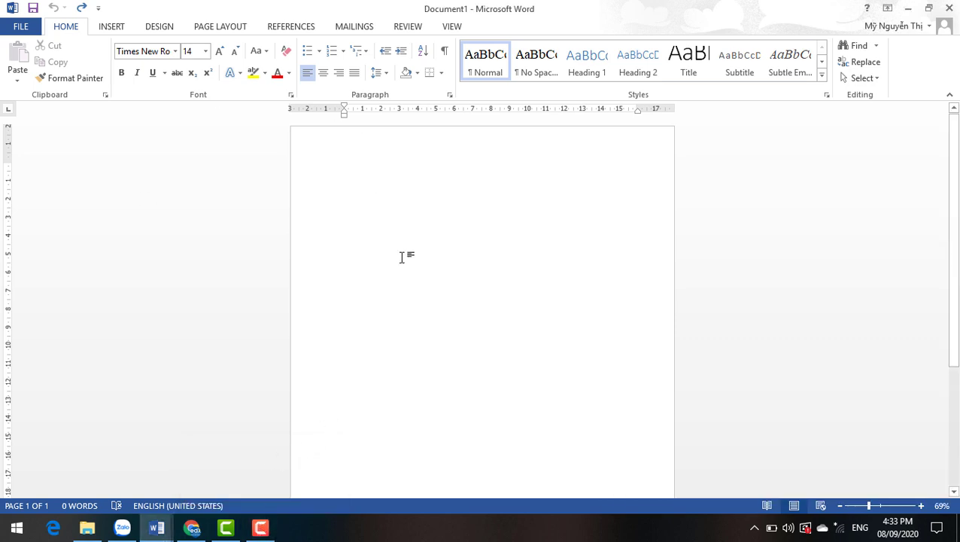
click(169, 530)
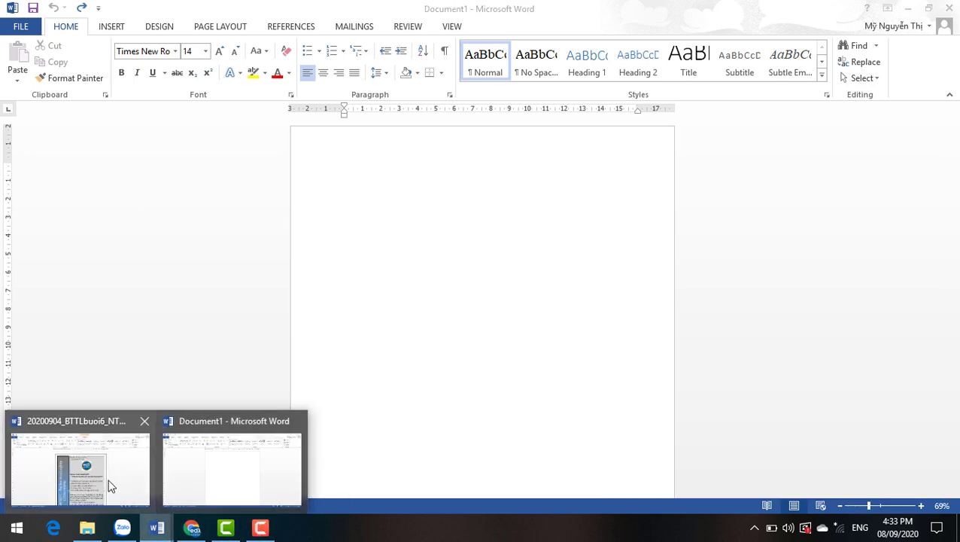
click(110, 485)
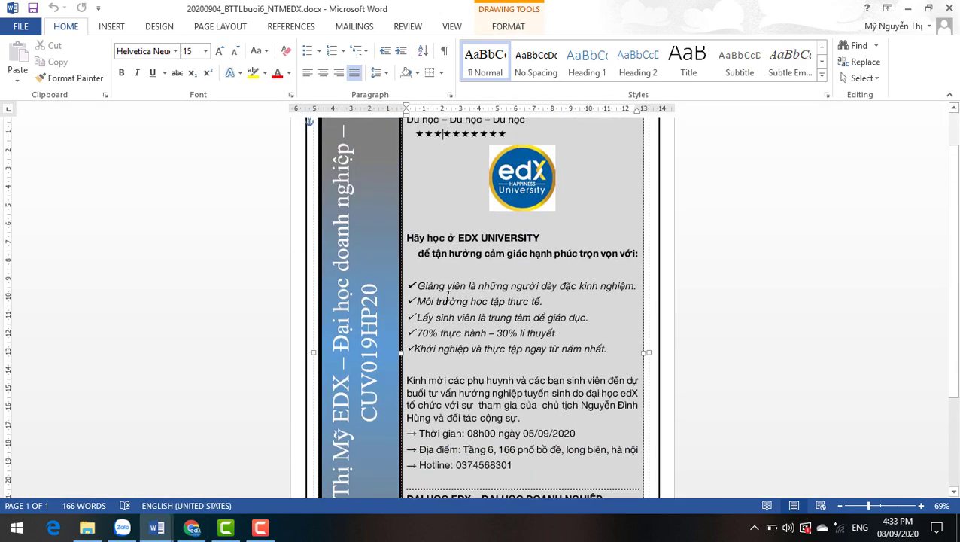
scroll(447, 297, down, 5)
scroll(447, 296, up, 6)
scroll(447, 297, down, 3)
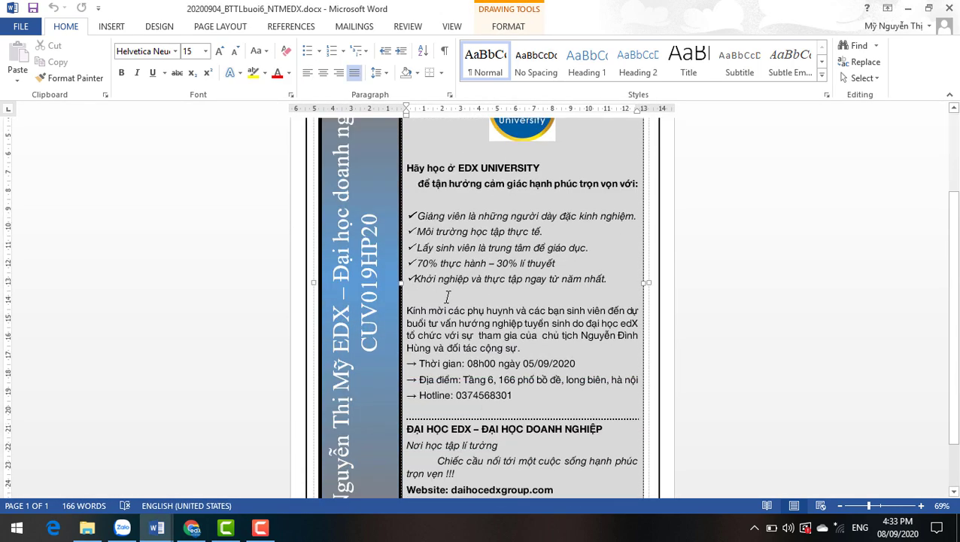
scroll(447, 297, down, 2)
scroll(449, 296, up, 6)
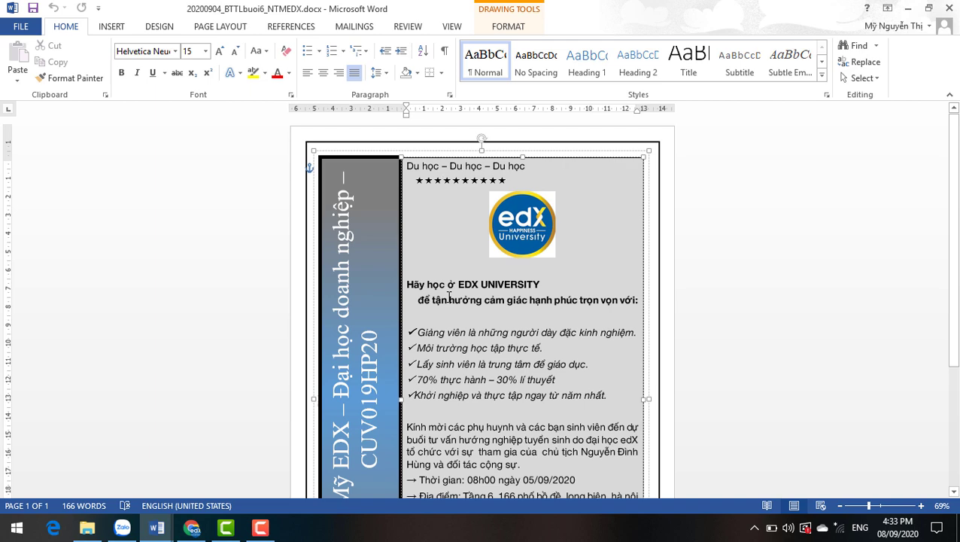
scroll(450, 297, down, 4)
scroll(446, 297, down, 3)
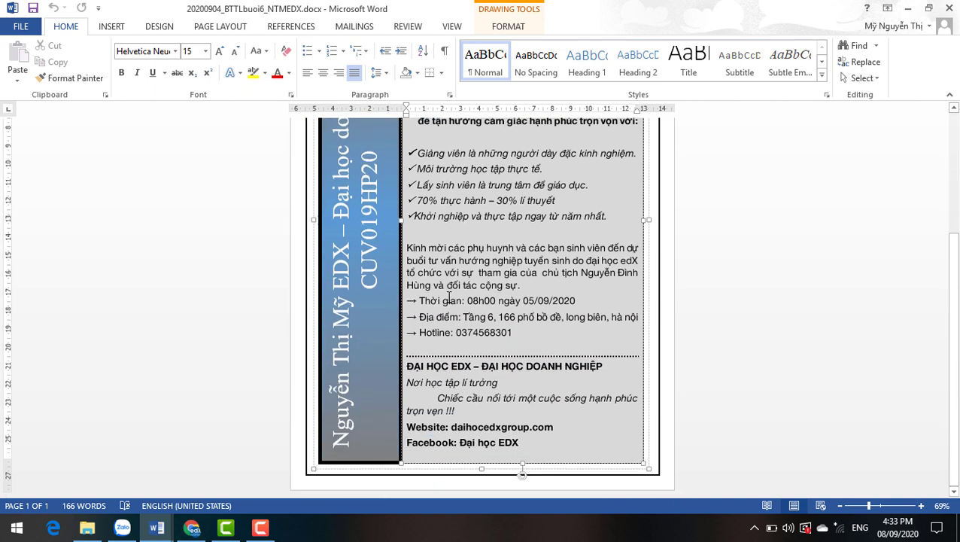
scroll(448, 293, up, 4)
scroll(450, 291, up, 3)
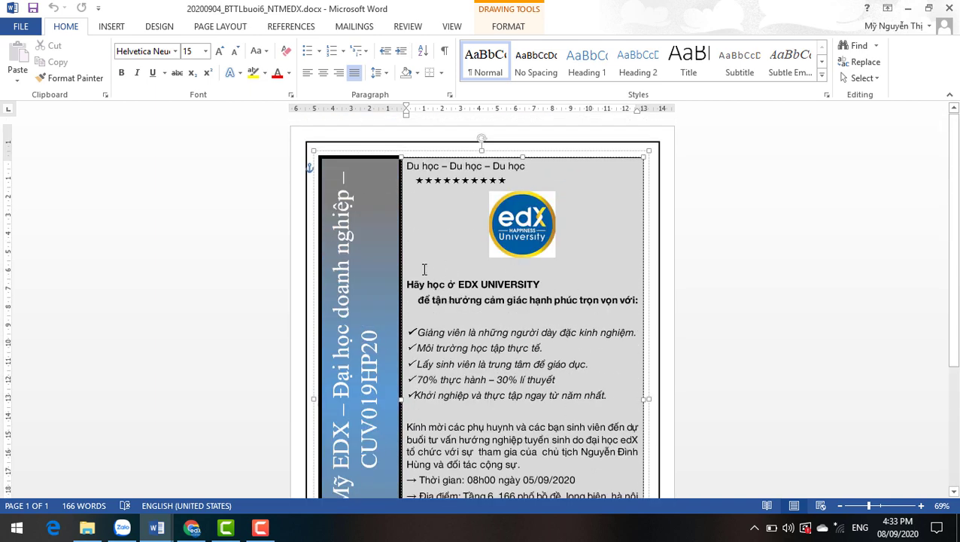
click(157, 526)
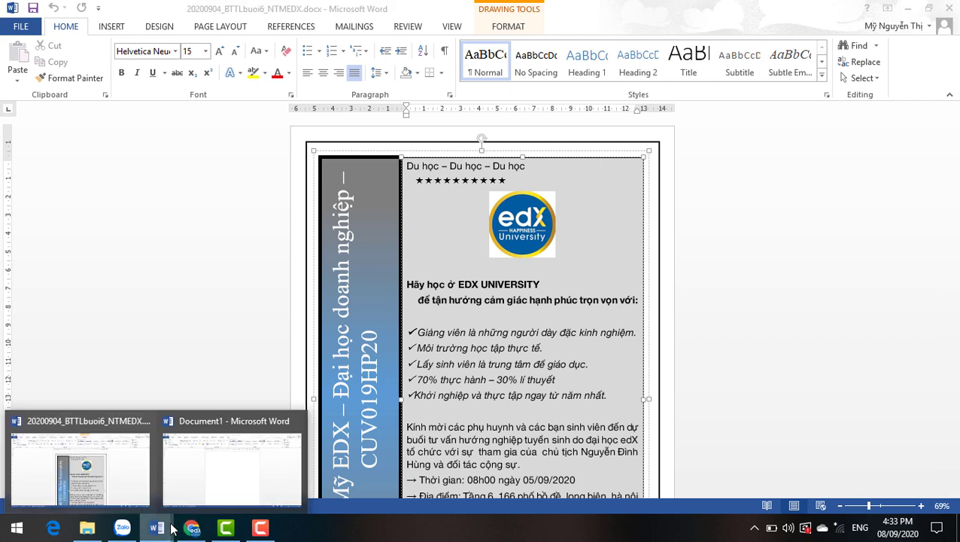
click(209, 501)
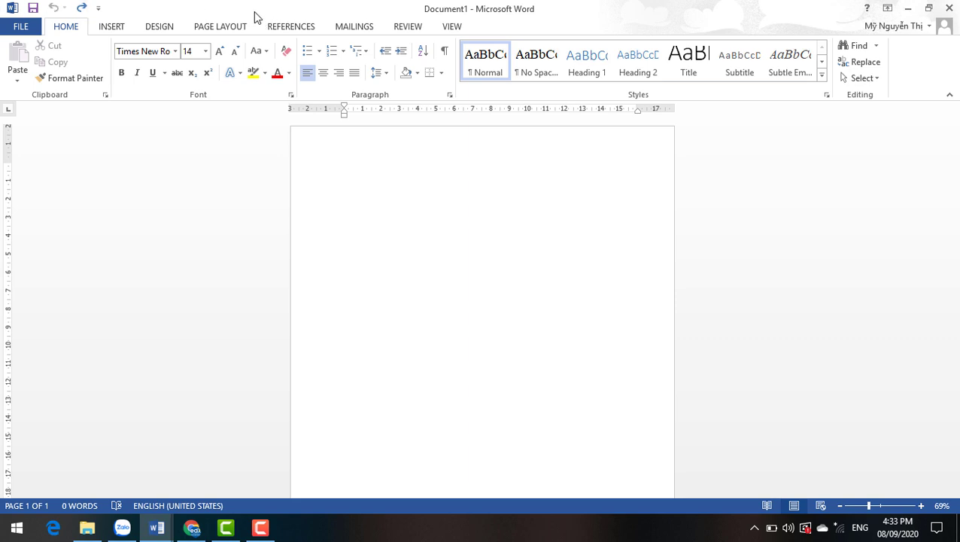
Step: Apply a Box page border with a solid line, 3 pt wide
click(169, 29)
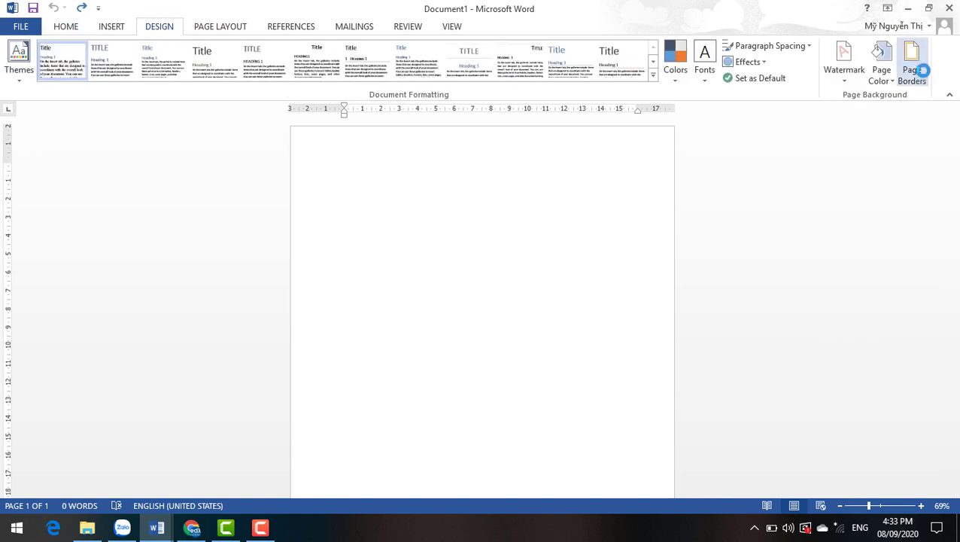
click(913, 68)
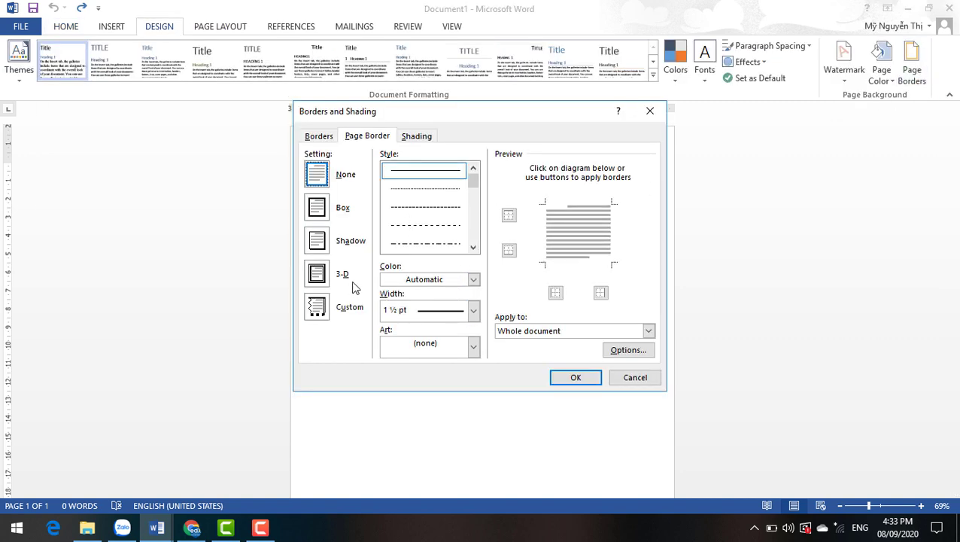
click(316, 240)
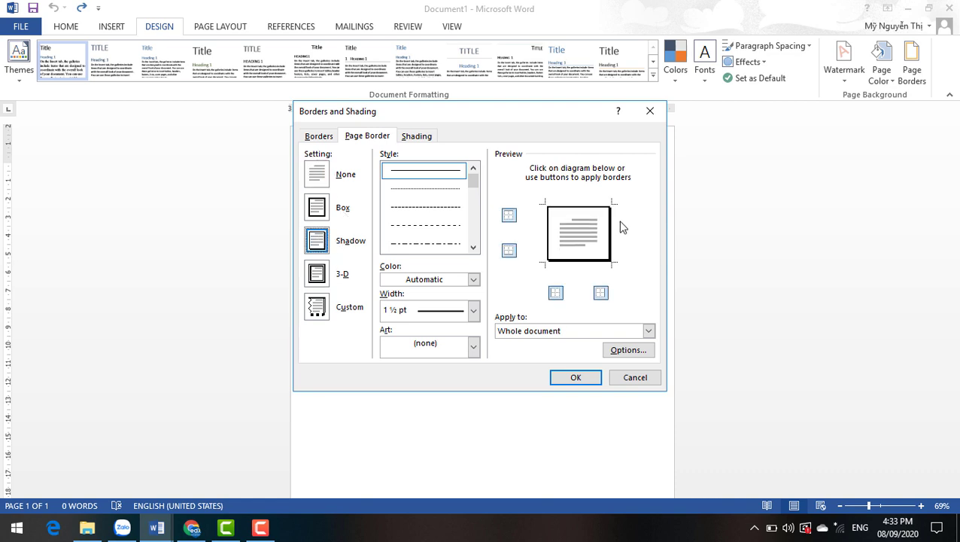
click(317, 214)
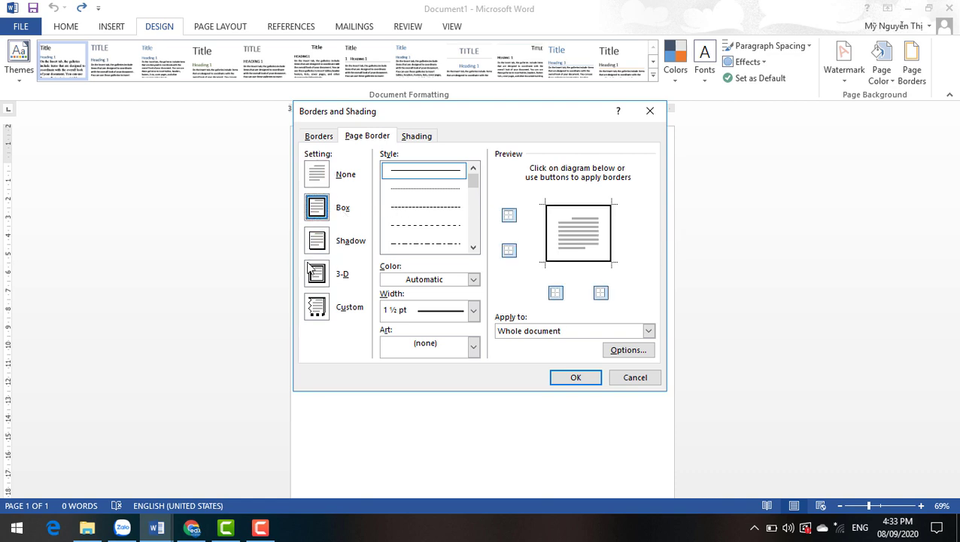
click(312, 270)
click(319, 307)
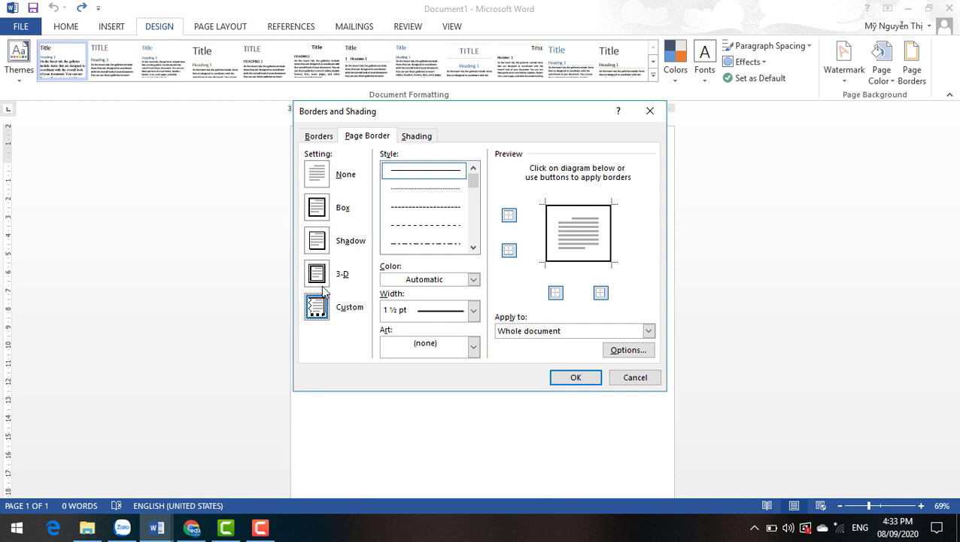
click(316, 273)
click(316, 240)
click(316, 208)
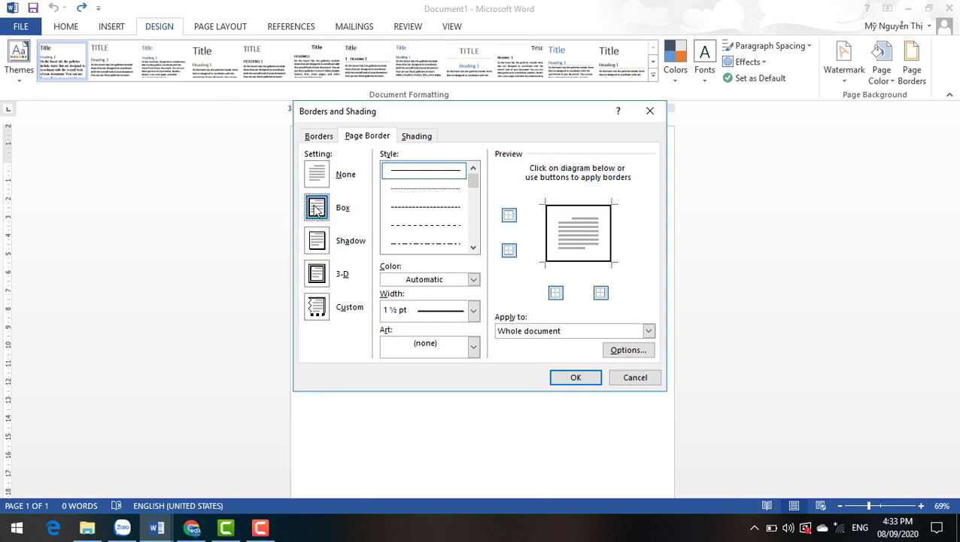
drag(472, 183, 460, 226)
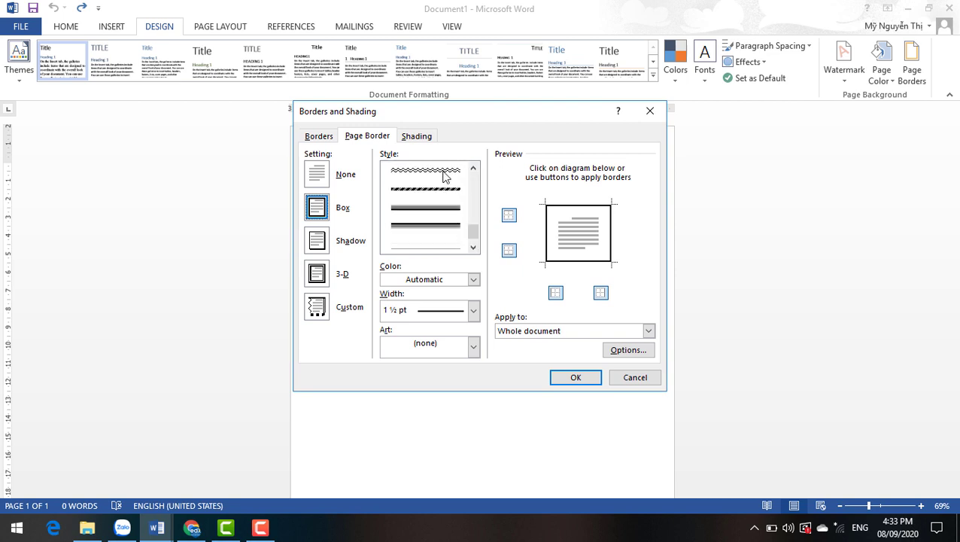
click(445, 175)
scroll(456, 235, up, 5)
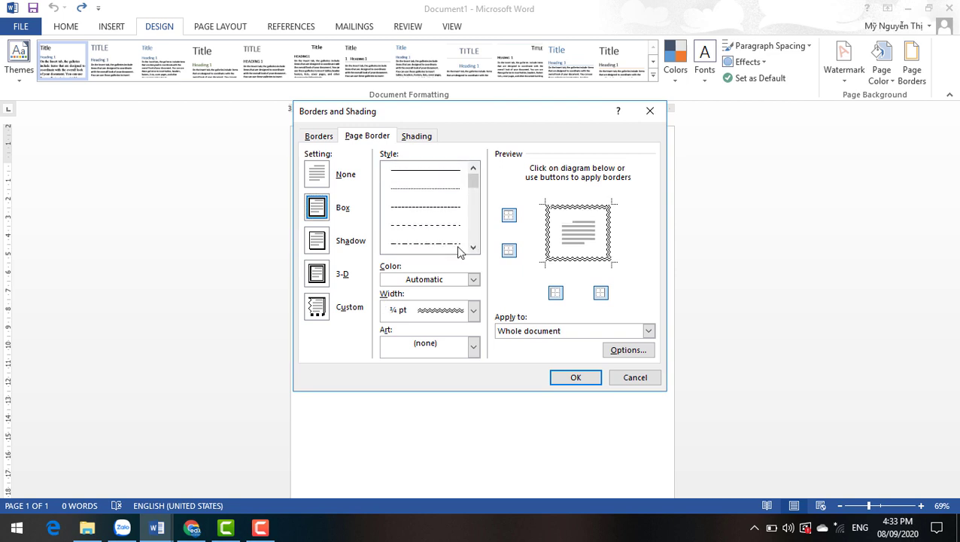
click(472, 310)
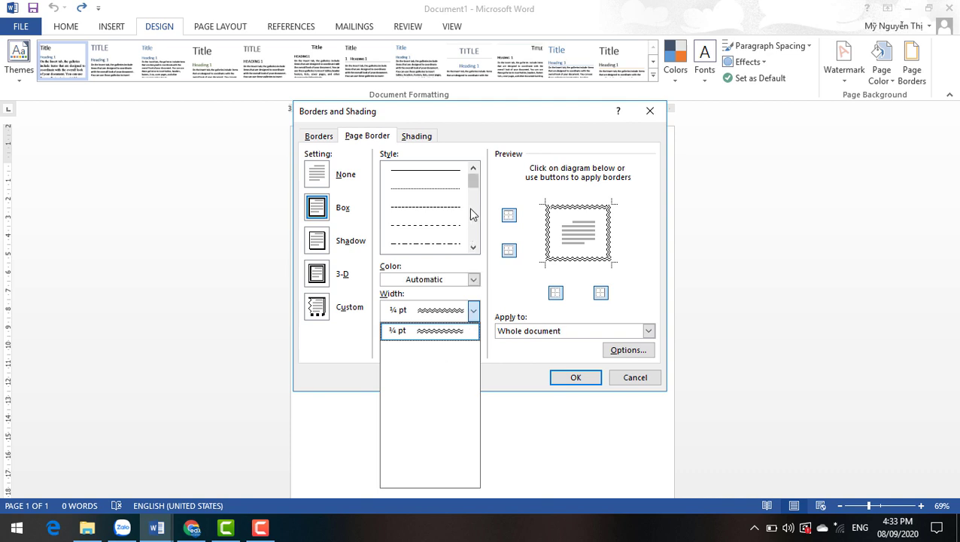
click(460, 188)
click(459, 172)
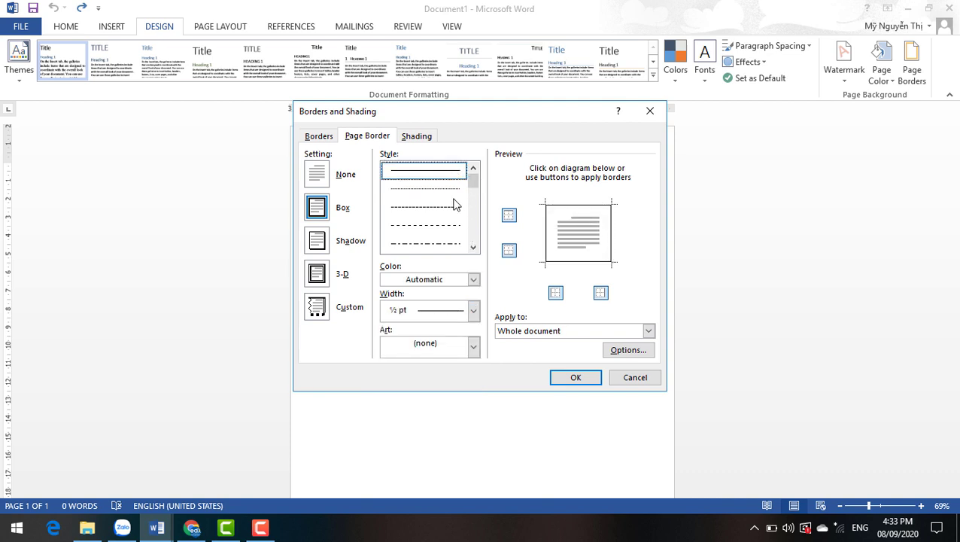
click(471, 311)
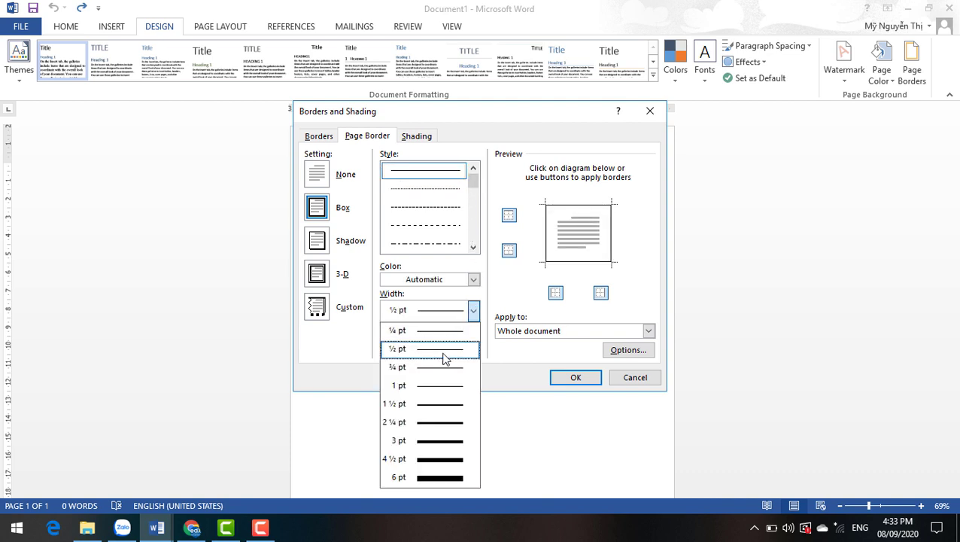
click(458, 441)
click(566, 384)
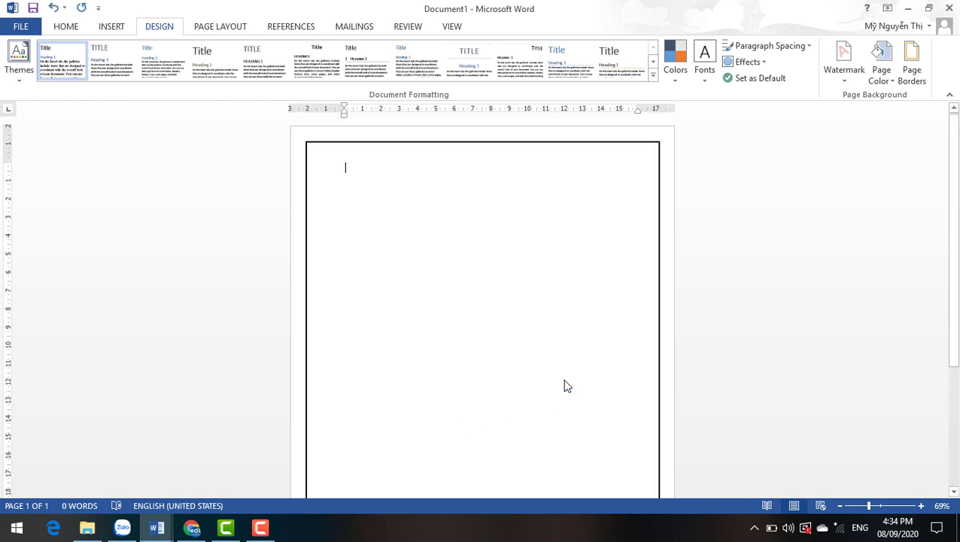
scroll(566, 384, down, 1)
scroll(564, 381, up, 1)
Step: Draw a blank 26.79 × 18.24 cm text box from the page's top-left to bottom-right corner
click(113, 27)
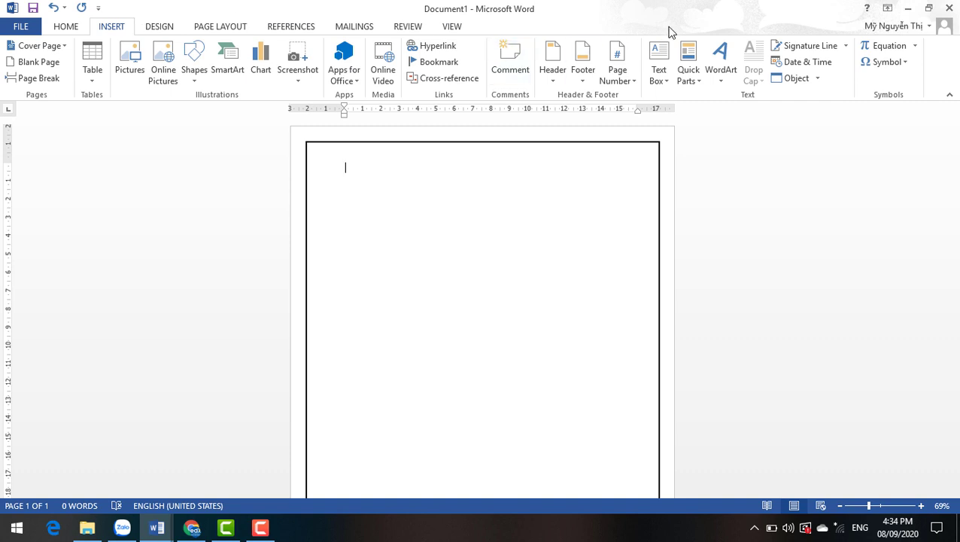
click(658, 73)
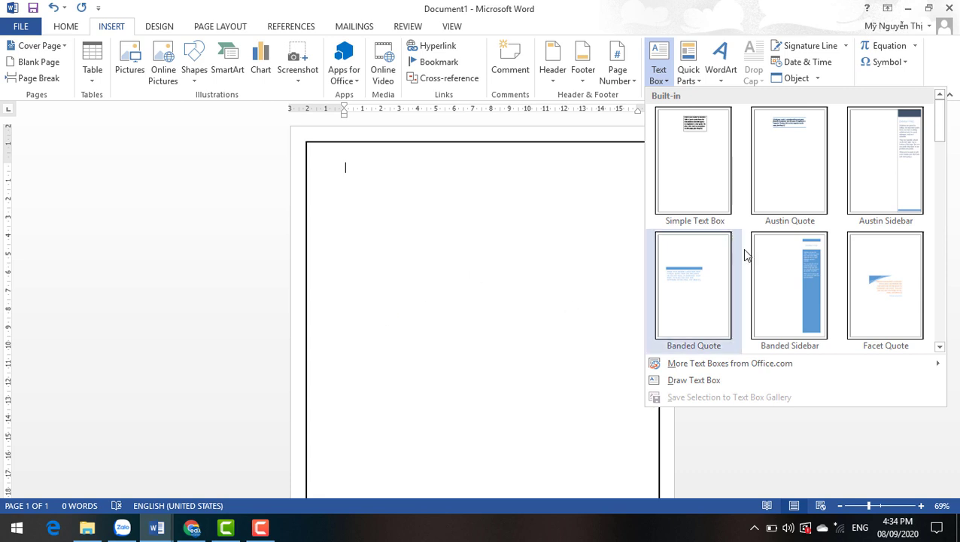
scroll(788, 228, down, 10)
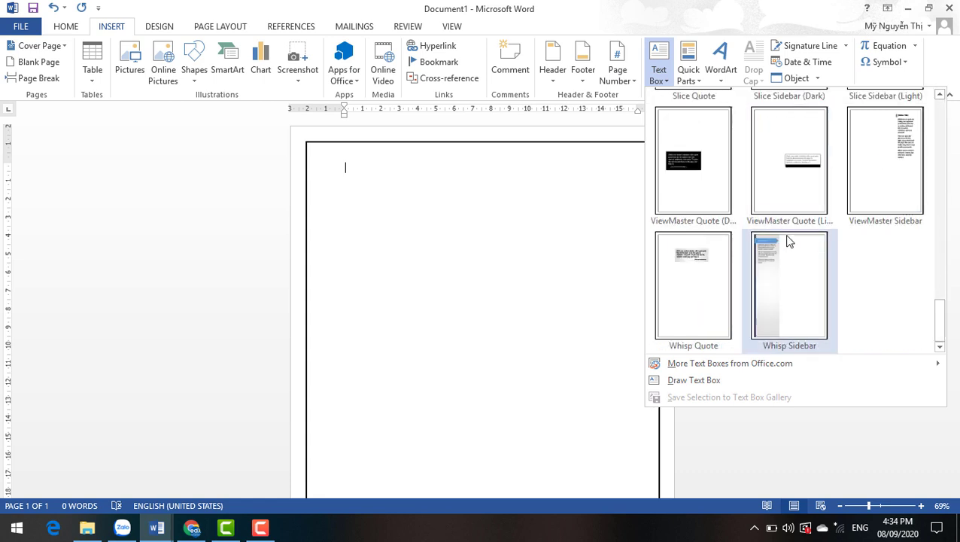
scroll(788, 233, up, 10)
scroll(797, 220, down, 6)
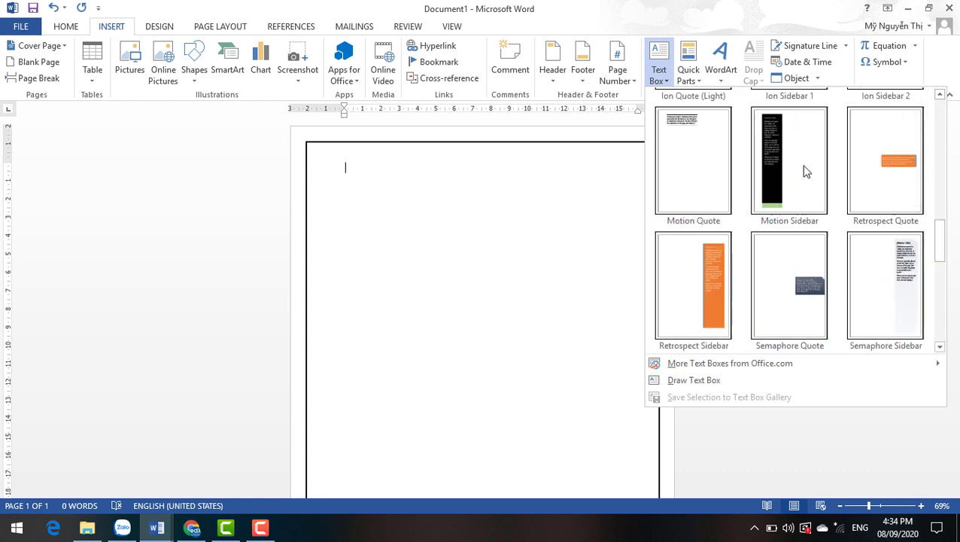
scroll(804, 172, down, 4)
scroll(802, 161, up, 3)
scroll(805, 162, up, 5)
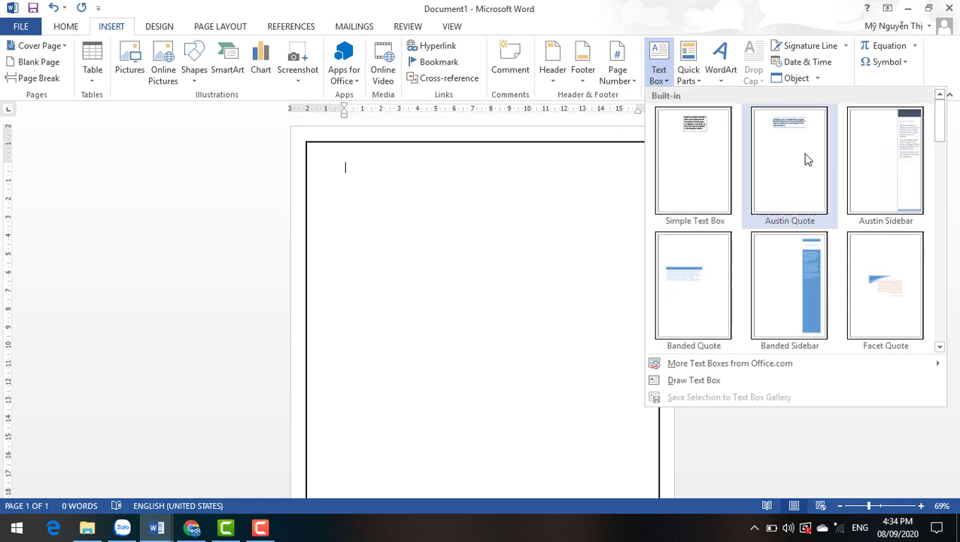
scroll(807, 158, down, 10)
scroll(808, 158, up, 5)
scroll(807, 158, up, 5)
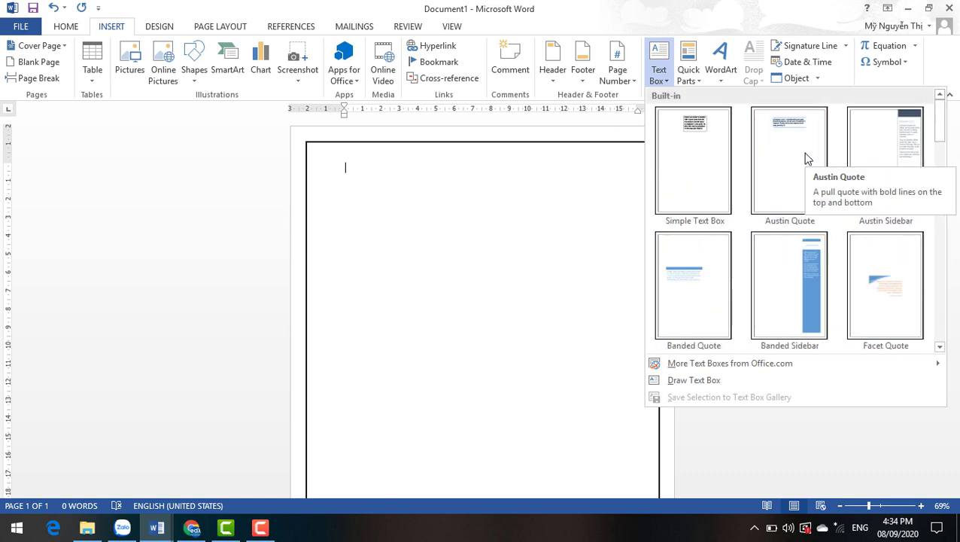
scroll(807, 158, down, 5)
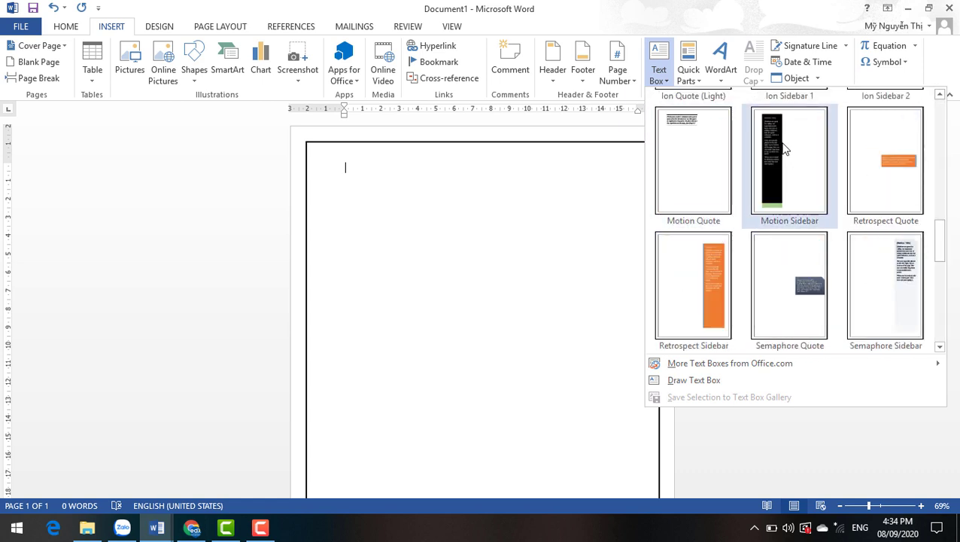
scroll(746, 253, up, 3)
scroll(750, 242, up, 3)
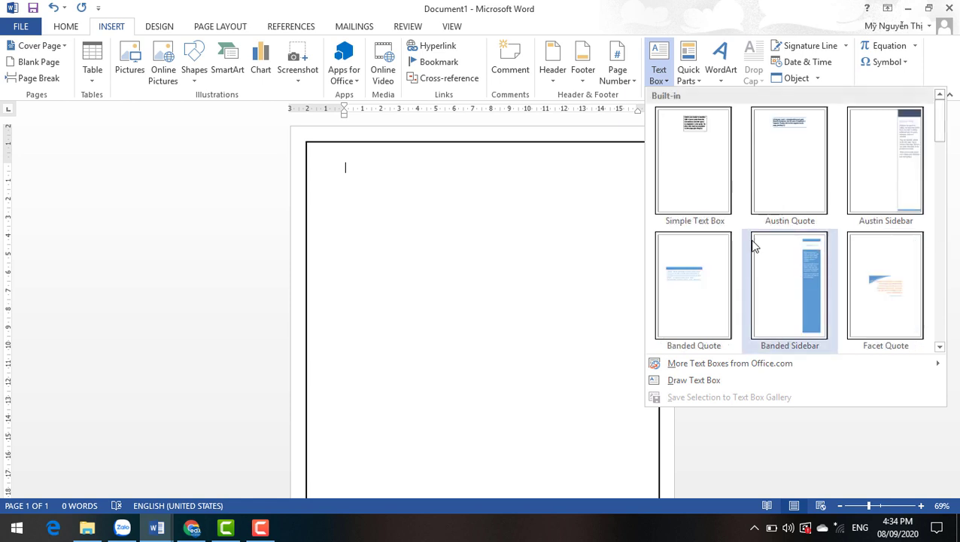
scroll(751, 234, down, 9)
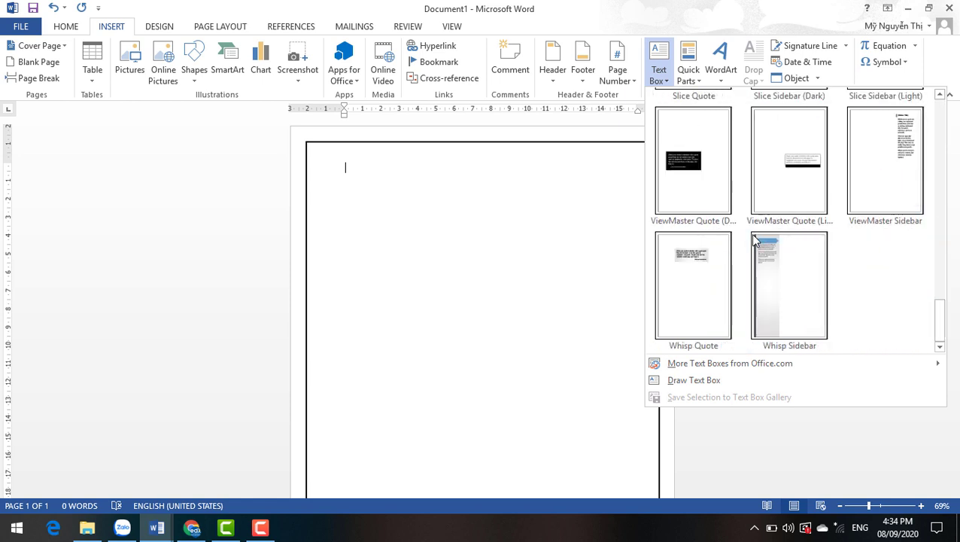
click(694, 380)
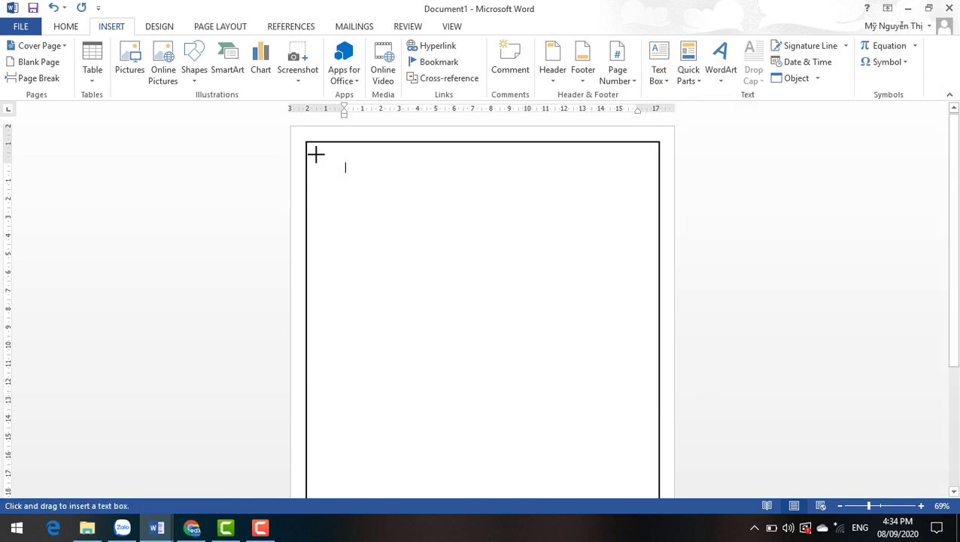
mouse_move(314, 150)
mouse_down()
mouse_move(613, 504)
mouse_move(636, 494)
mouse_move(650, 461)
mouse_up()
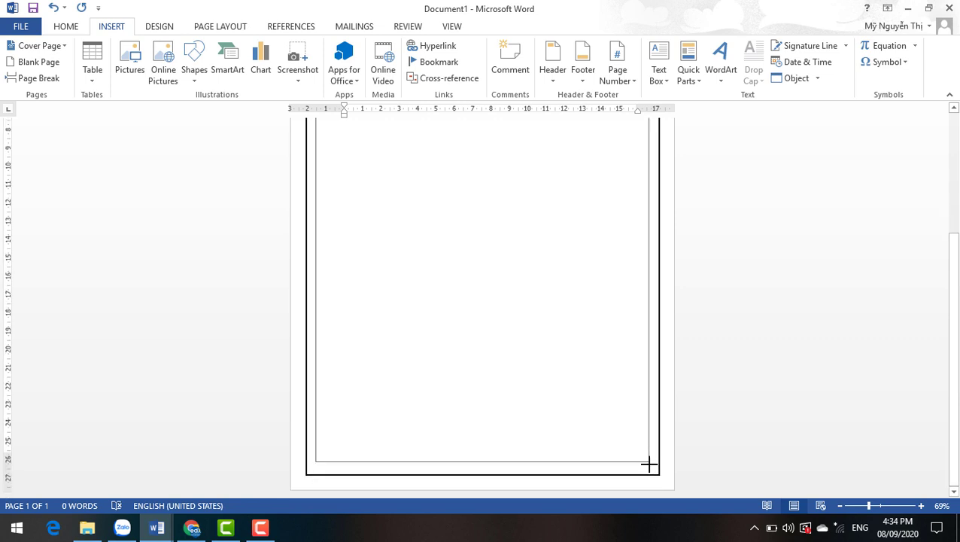
drag(650, 461, 650, 462)
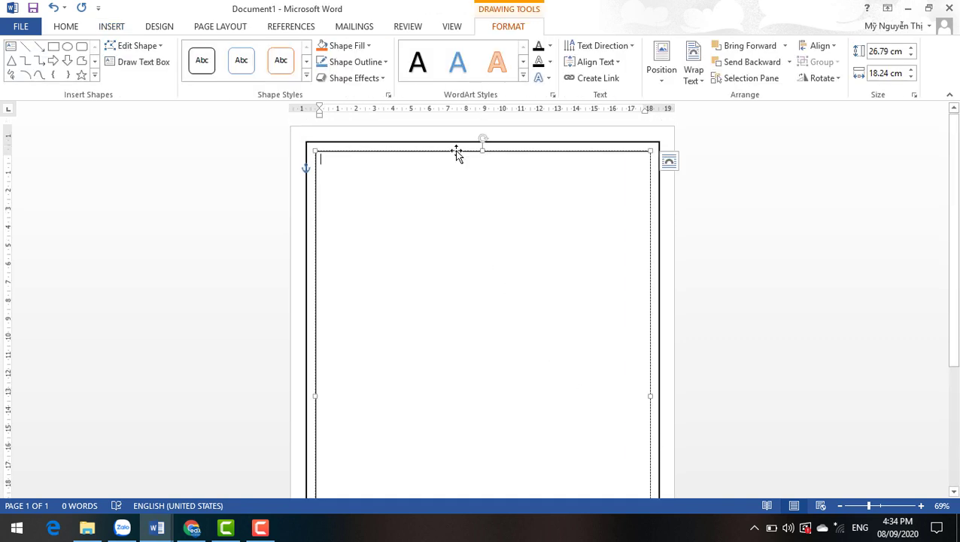
Step: Pick the Rectangle shape, then check the finished flyer and return to Document1
click(108, 29)
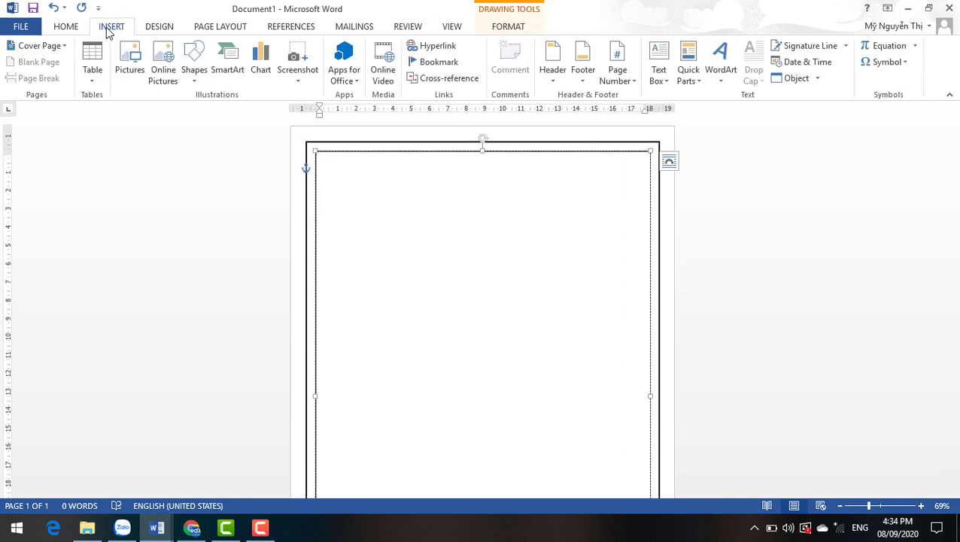
click(190, 73)
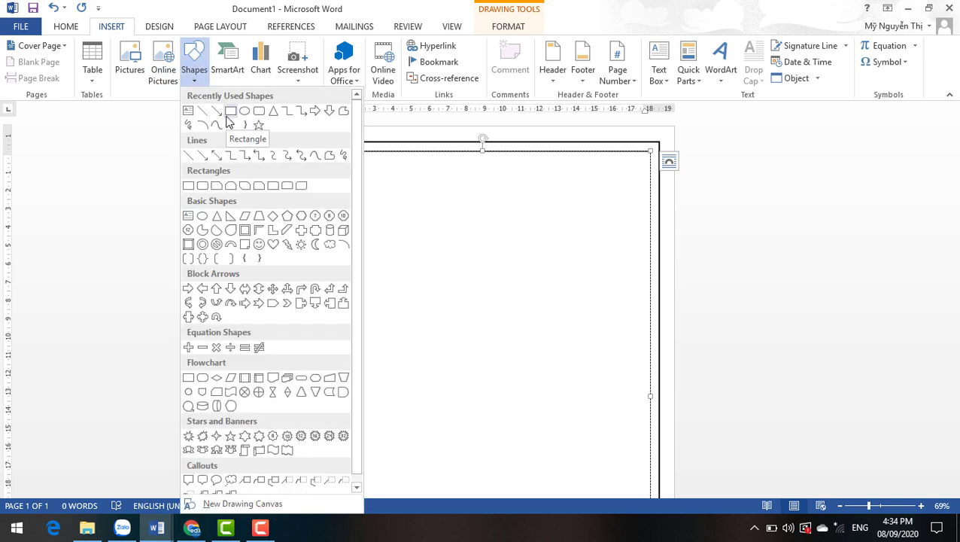
click(228, 113)
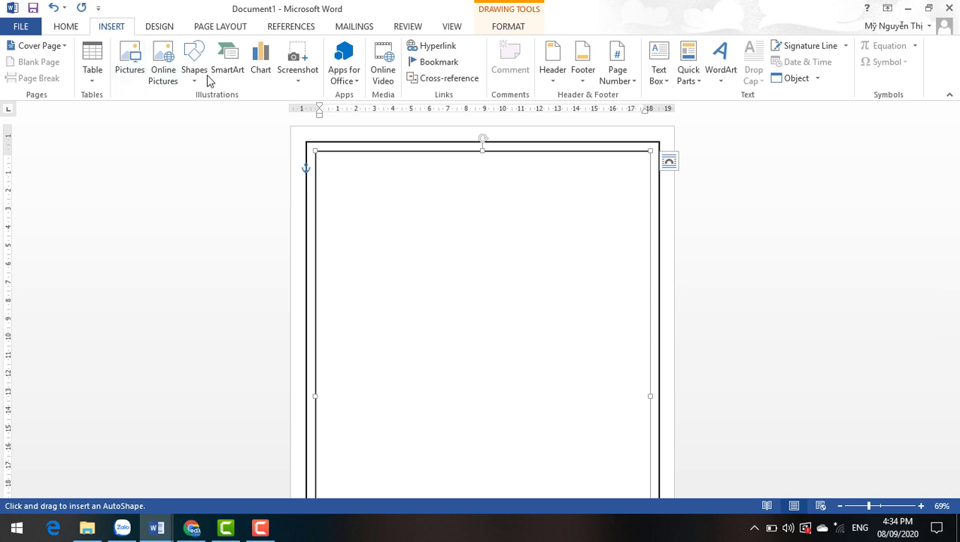
click(150, 529)
click(133, 503)
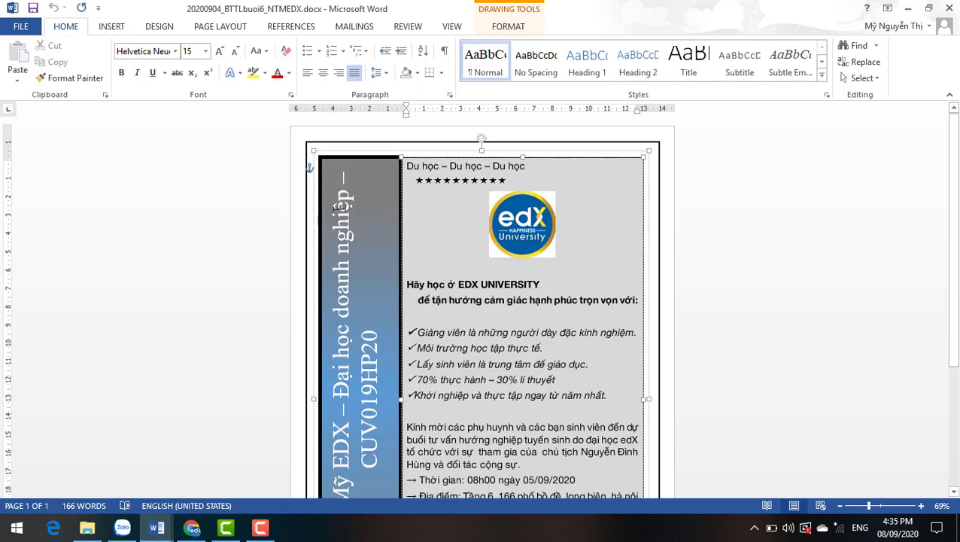
click(157, 529)
click(225, 490)
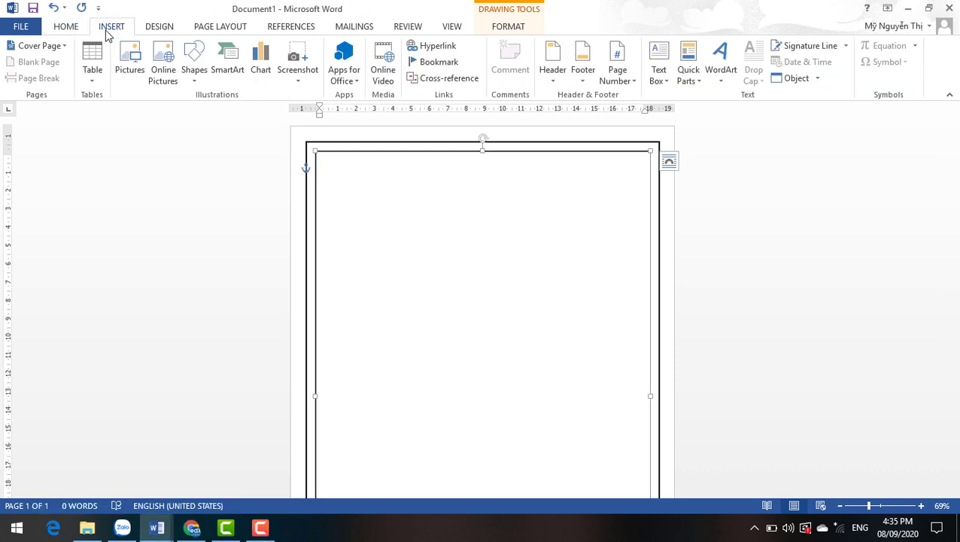
Step: Dismiss the Online Pictures message and select the Rectangle shape again
click(159, 51)
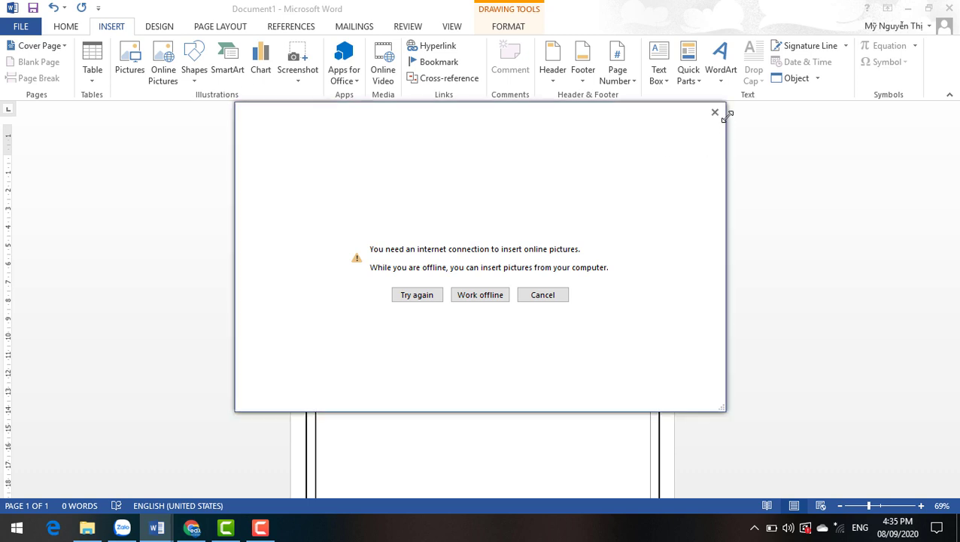
click(714, 113)
click(195, 64)
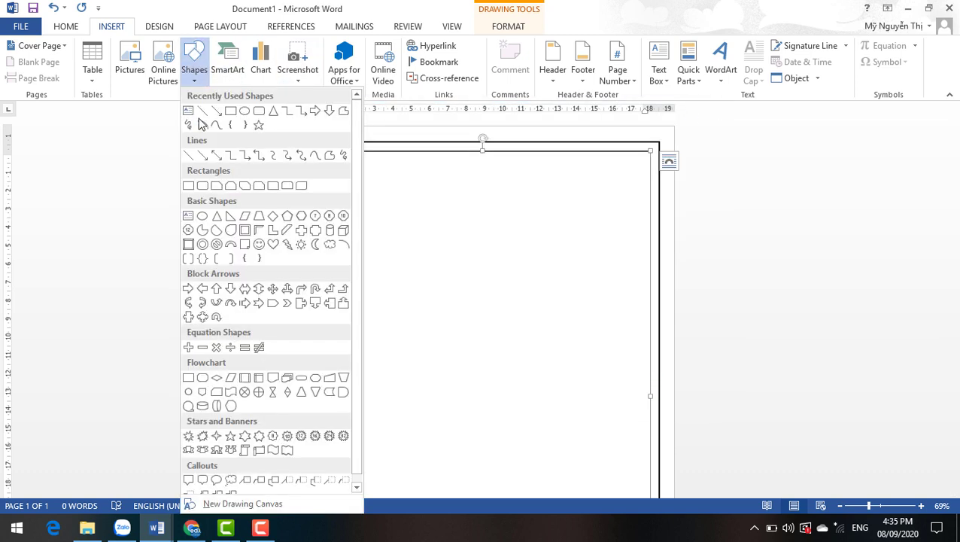
click(231, 113)
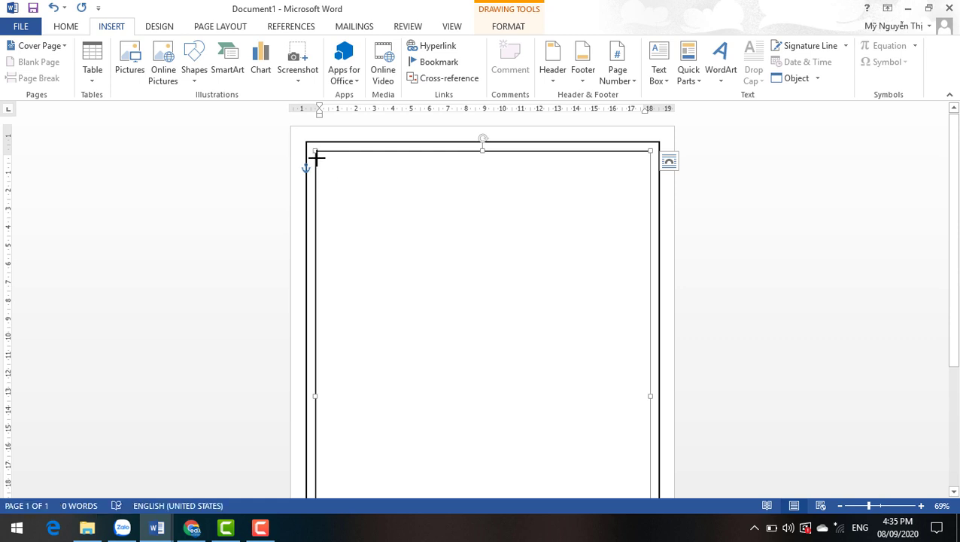
Step: Draw a tall 26.79 × 5.04 cm blue rectangle down the page's left edge
drag(316, 152, 418, 510)
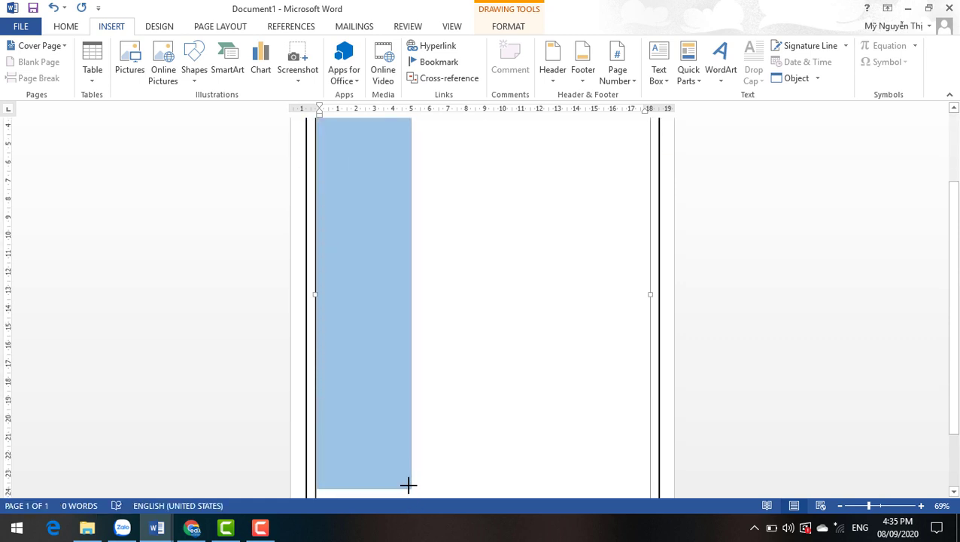
drag(418, 511, 407, 463)
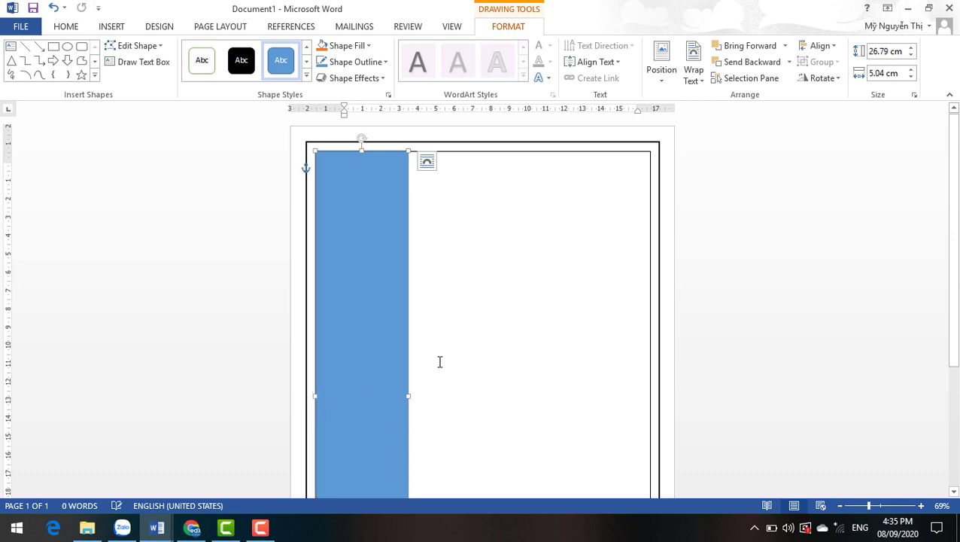
click(478, 343)
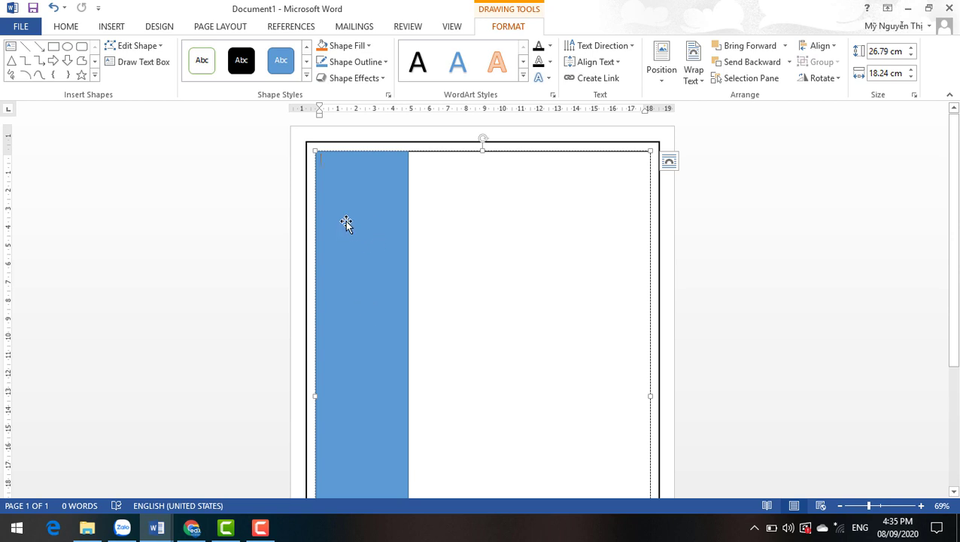
Step: Set the large text box's font size to 48
click(83, 26)
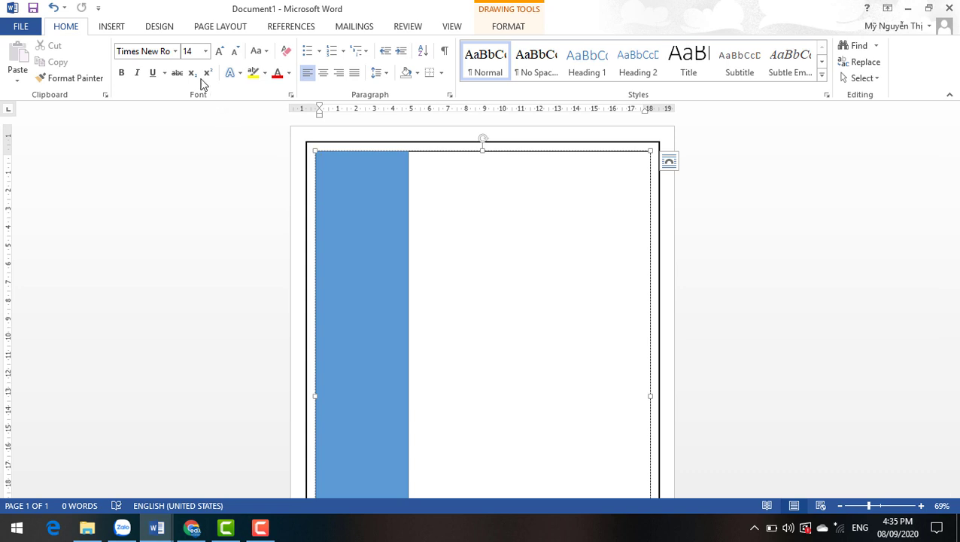
click(205, 51)
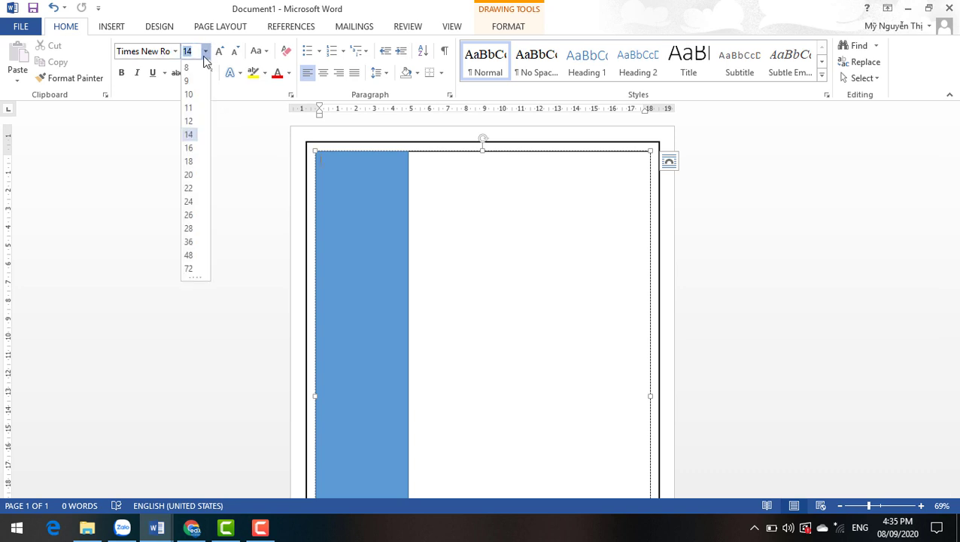
click(193, 259)
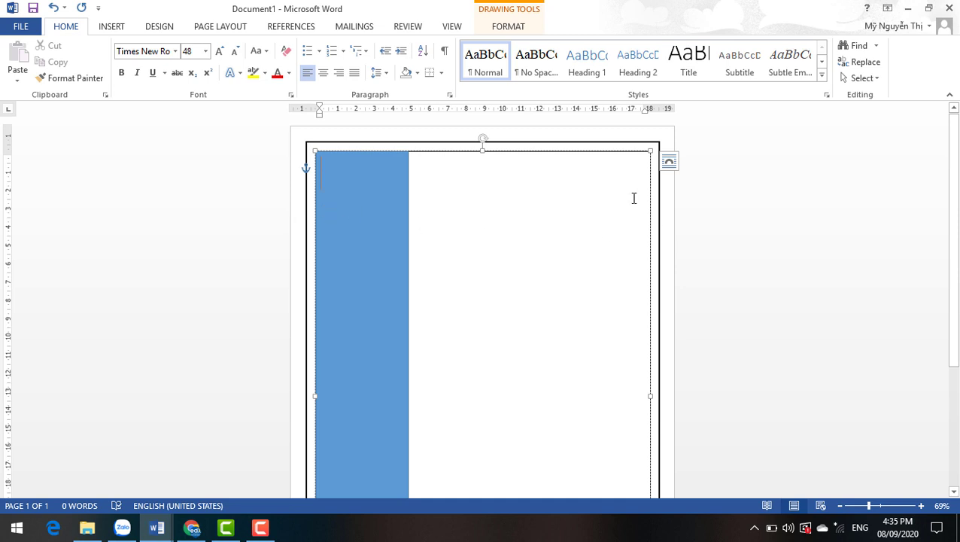
key(Tab)
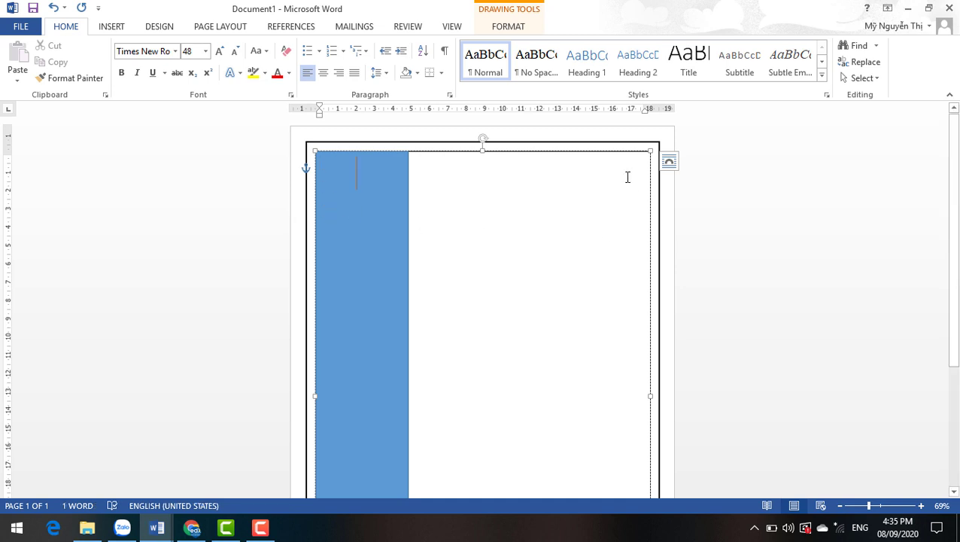
key(BackSpace)
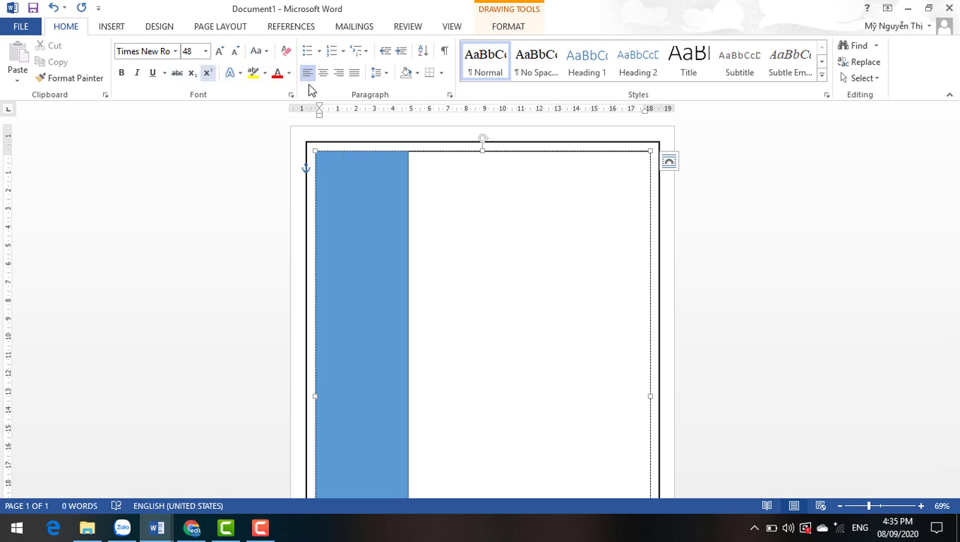
Step: Shade the text box white and apply the first plain Text Effects style
click(416, 73)
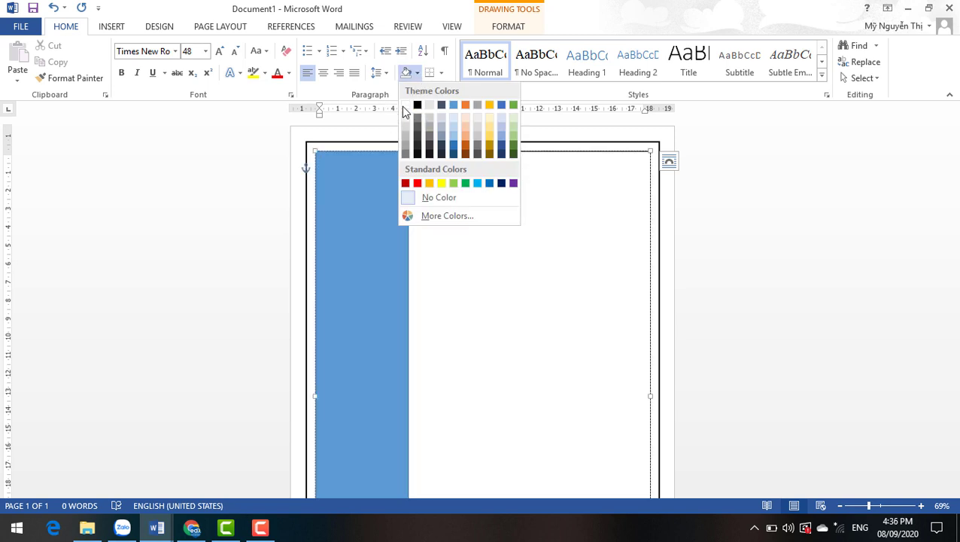
click(405, 105)
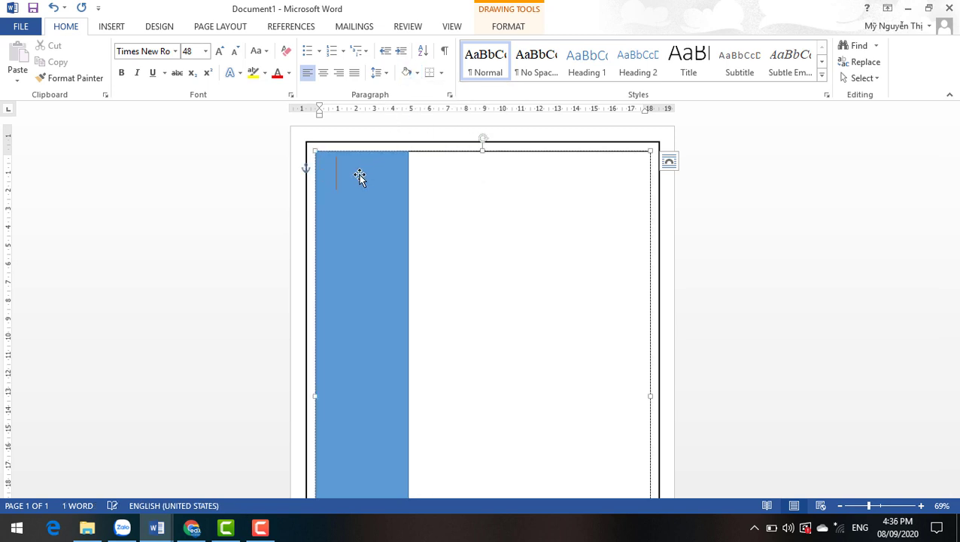
click(239, 75)
click(241, 97)
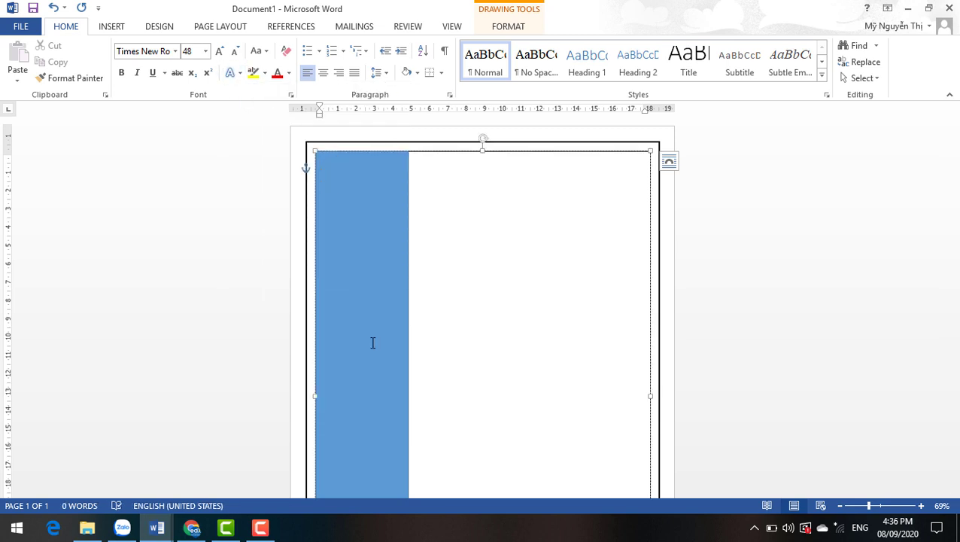
double_click(601, 304)
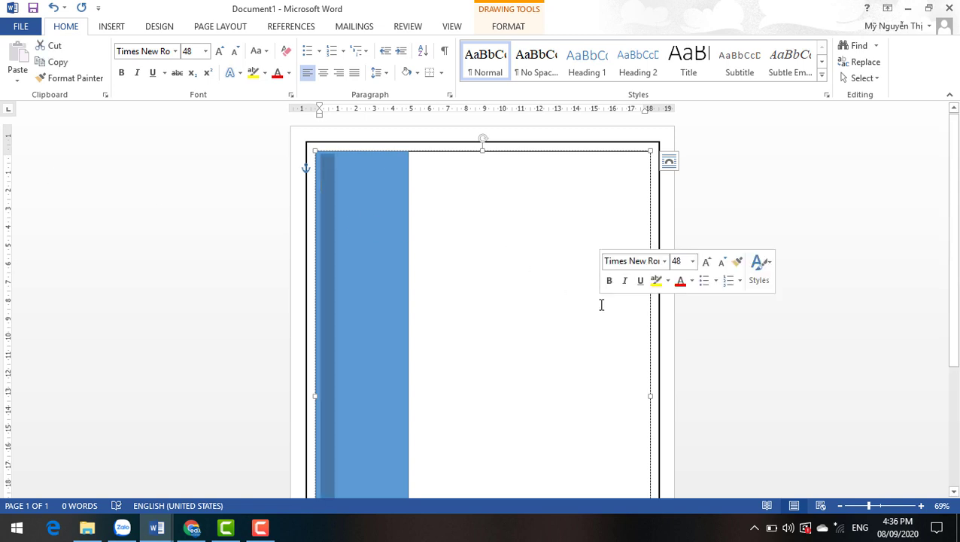
click(386, 300)
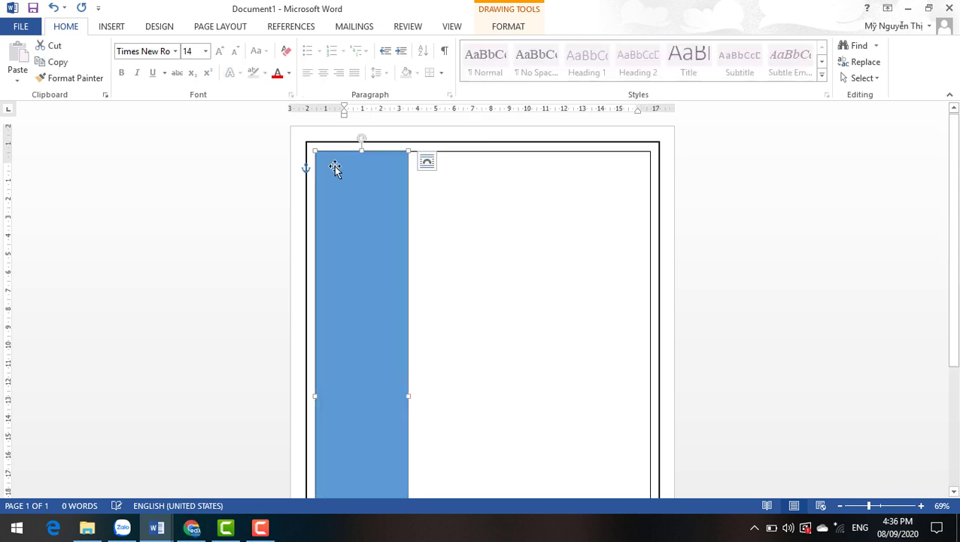
Step: Add a text area to the blue rectangle, deleting the test letters
right_click(355, 234)
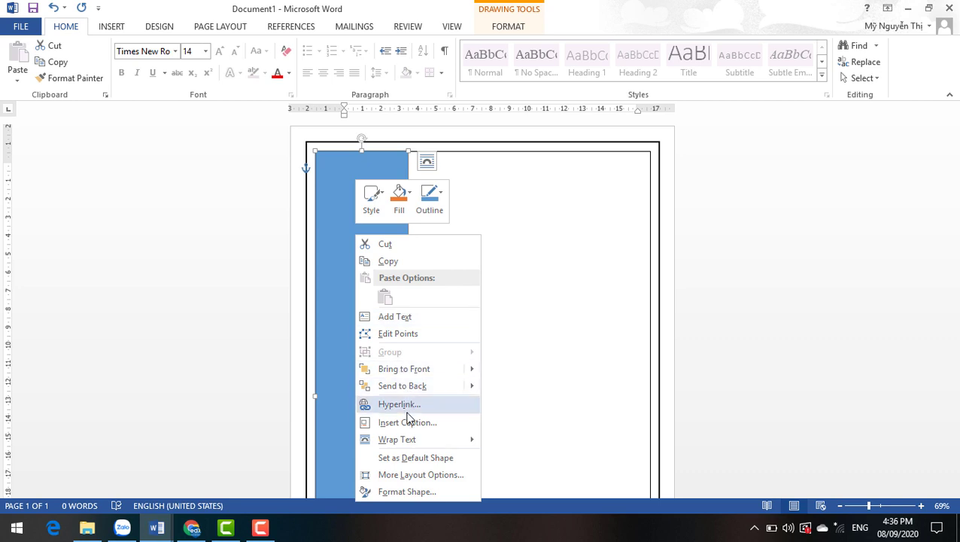
click(395, 317)
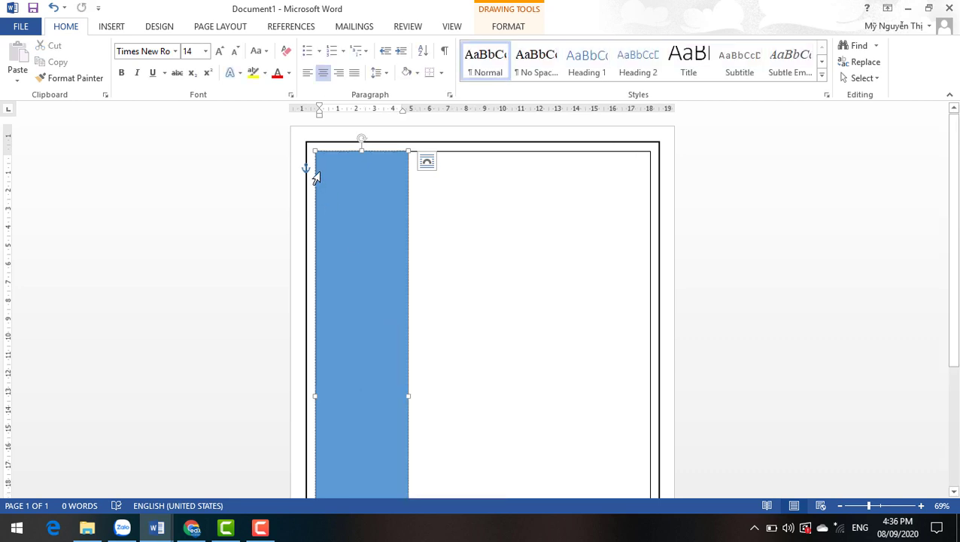
click(369, 208)
text(da)
key(BackSpace)
key(BackSpace)
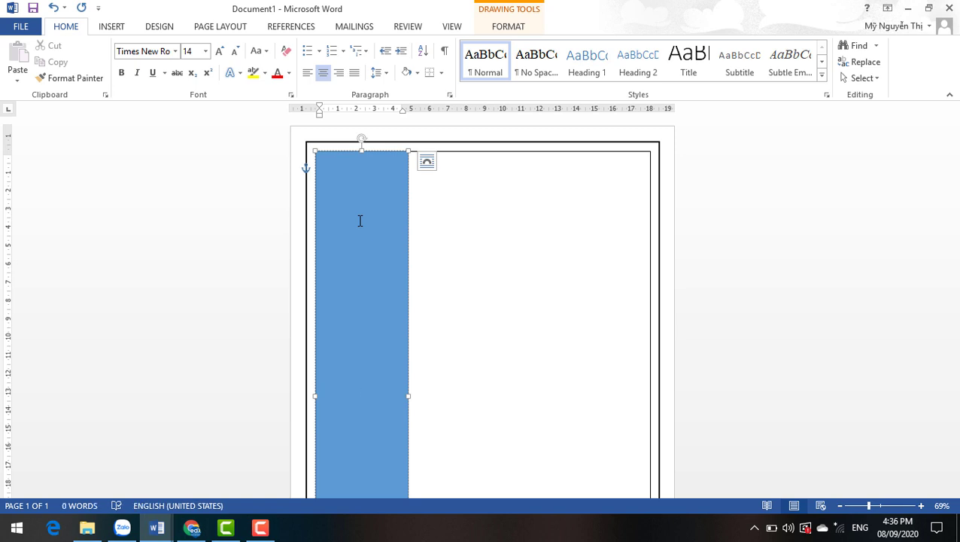
Step: Try black paragraph shading on the sidebar, then undo it
click(417, 72)
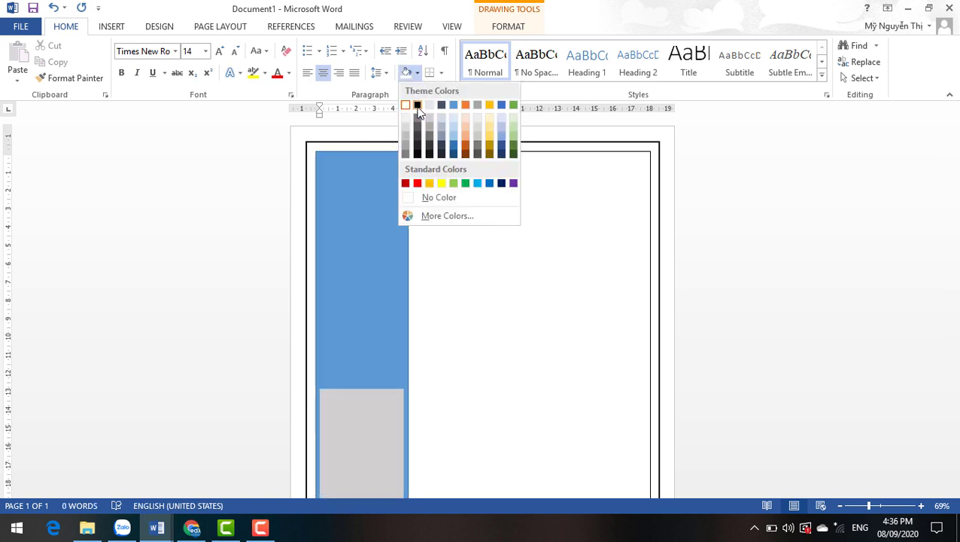
click(416, 104)
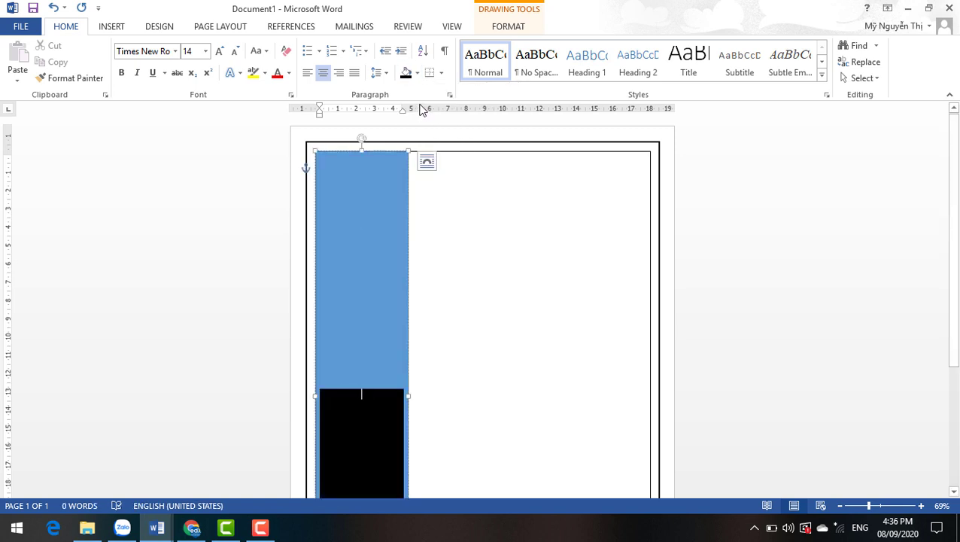
key(ctrl+z)
scroll(390, 224, down, 3)
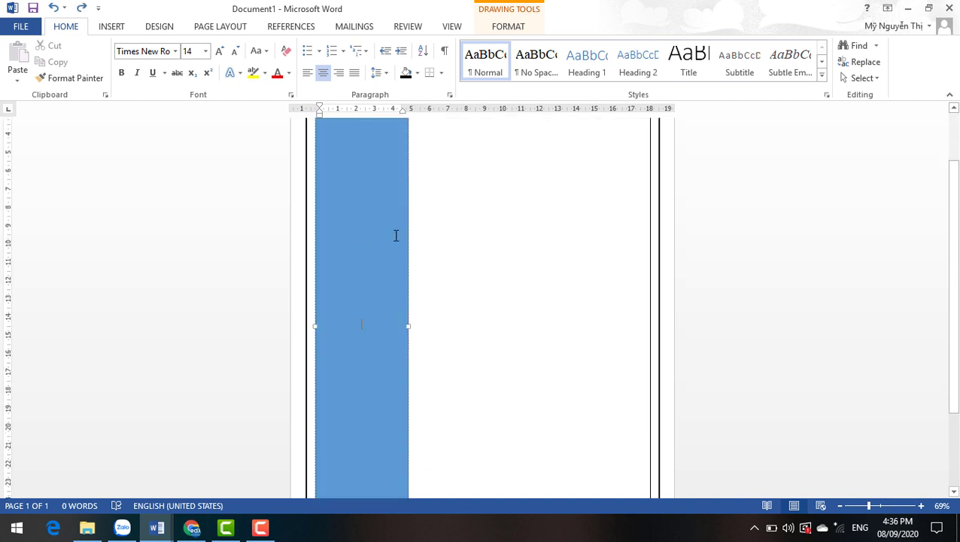
Step: Type 'Đại học EDX – Đại học doanh nghiệp' in the sidebar and make it 48 pt
text(Đa)
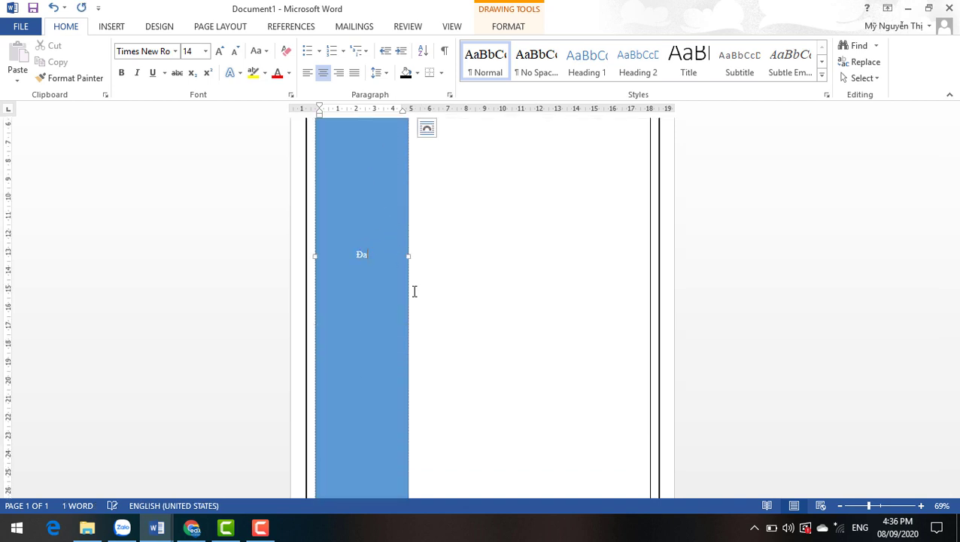
text(E)
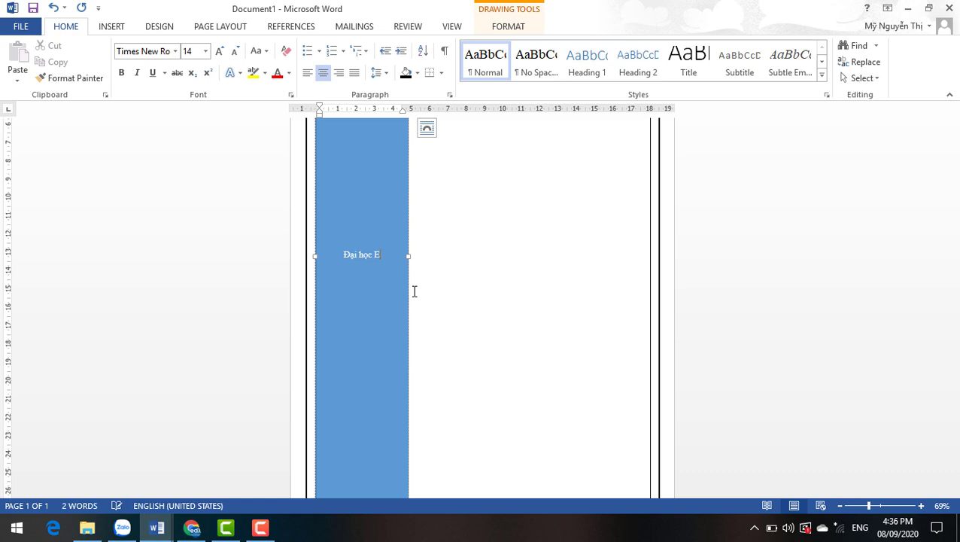
text(DX)
text( -)
text( Đại học doanh)
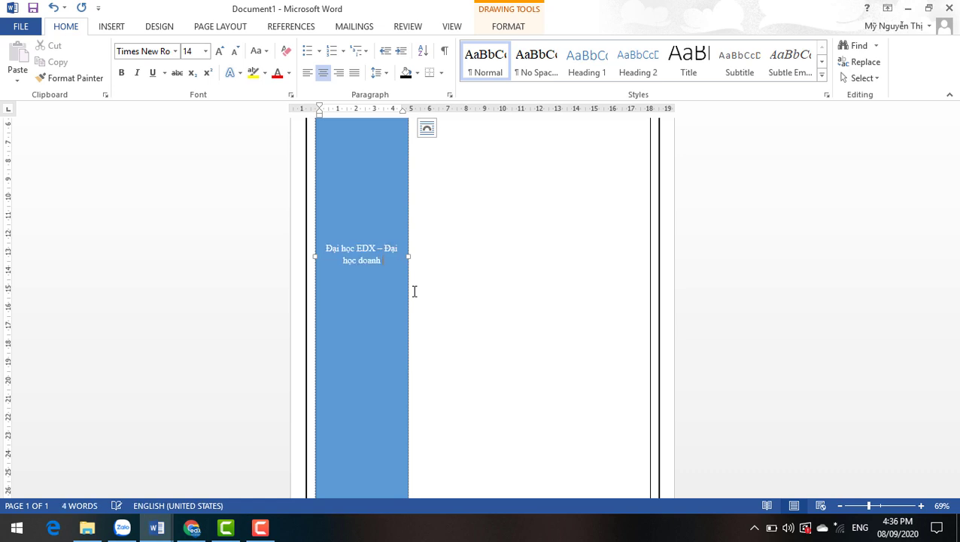
text( nghiệp)
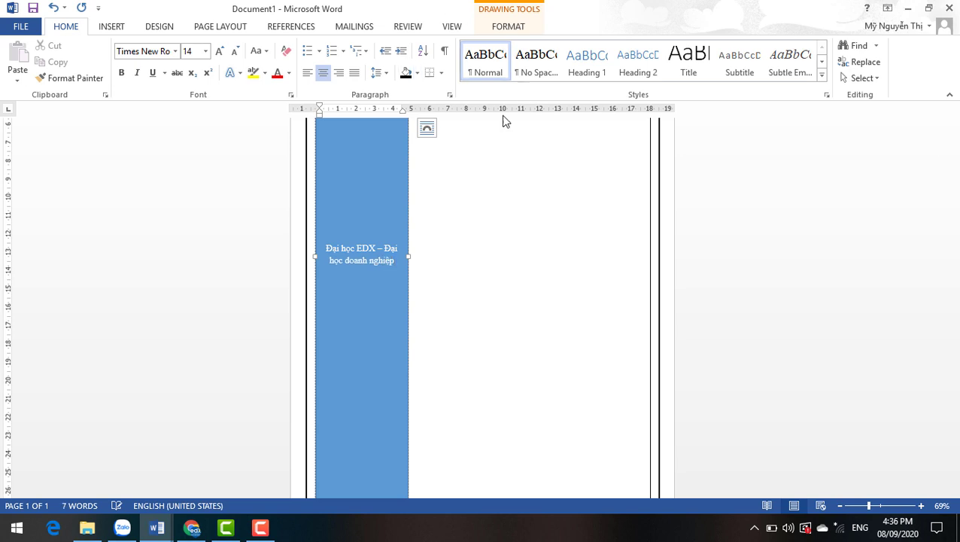
click(205, 51)
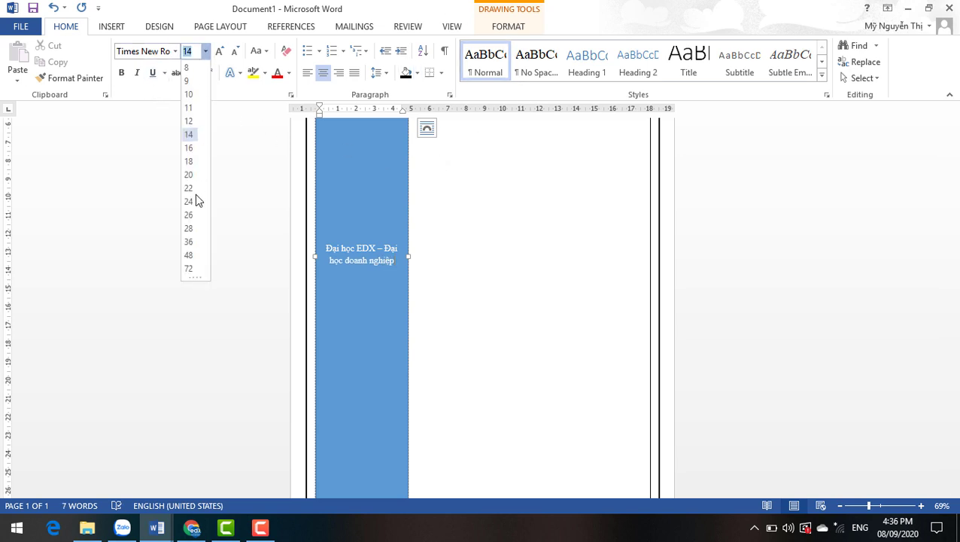
click(189, 255)
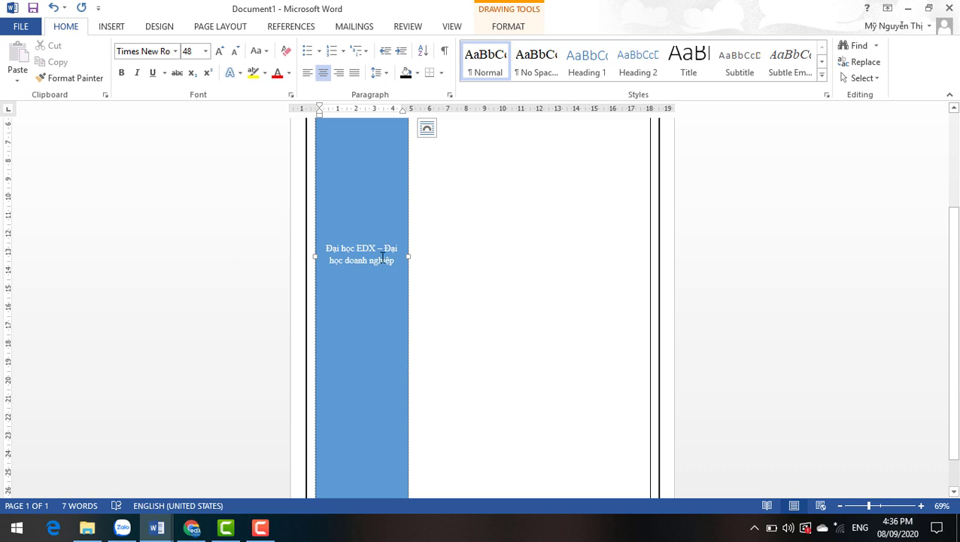
key(ctrl+a)
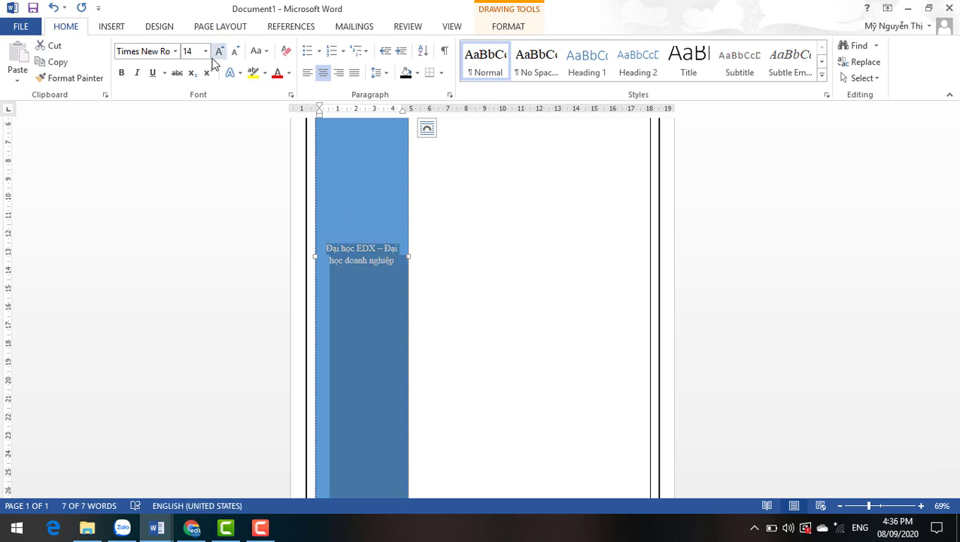
click(206, 51)
click(189, 255)
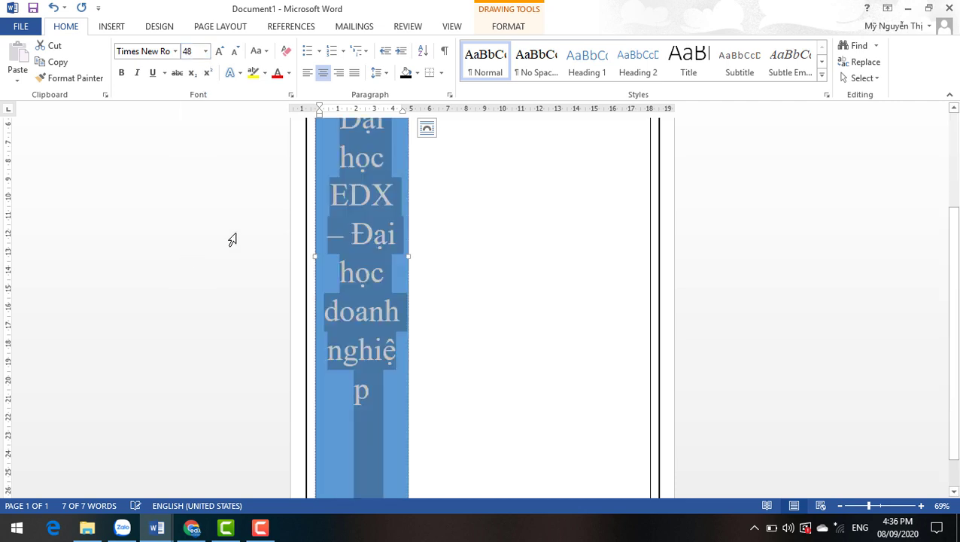
scroll(282, 253, up, 3)
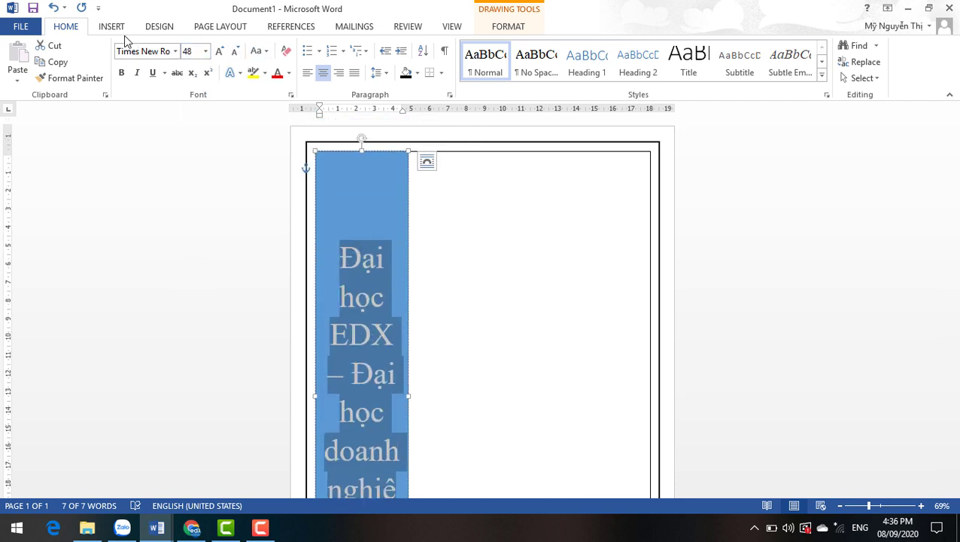
click(518, 28)
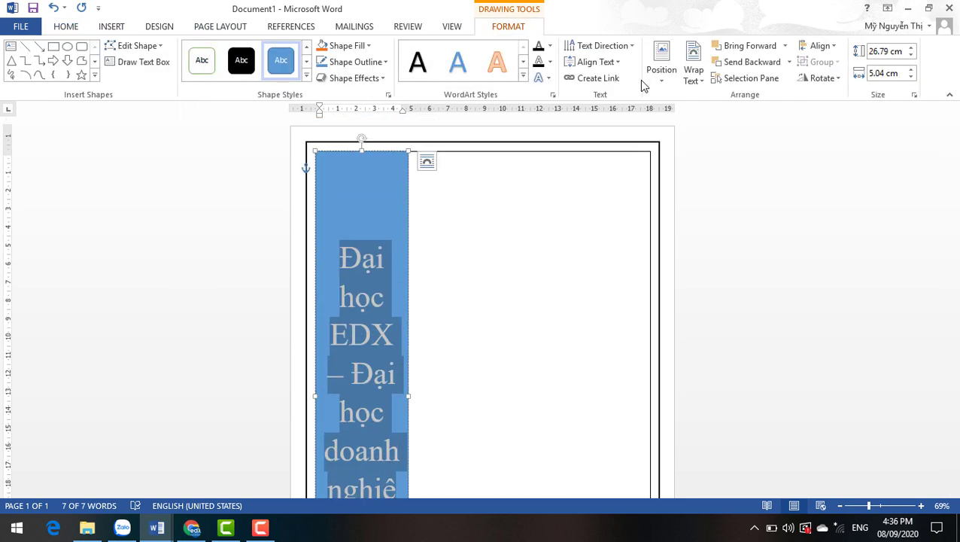
Step: Rotate the sidebar caption 270° so it reads bottom to top
click(605, 46)
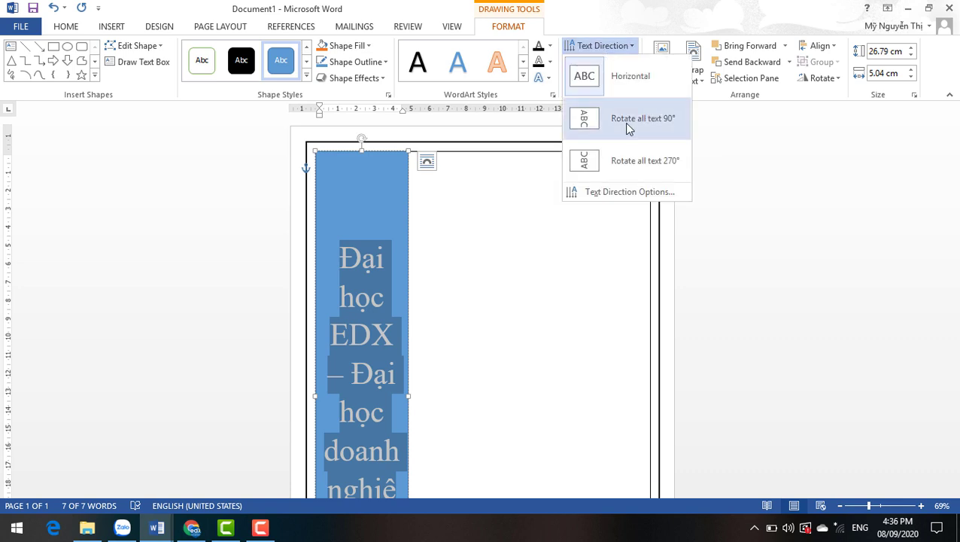
click(616, 161)
scroll(594, 163, down, 5)
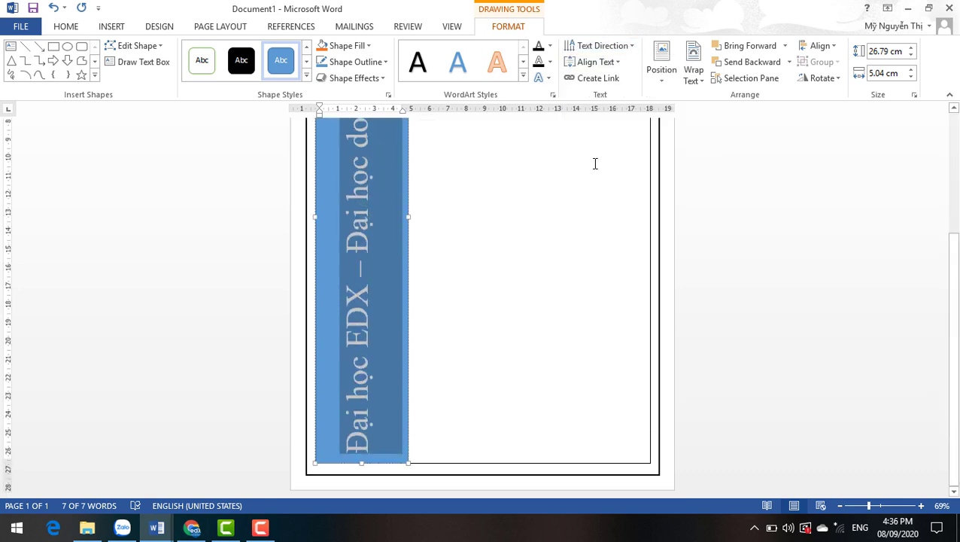
scroll(595, 163, up, 5)
click(594, 163)
scroll(594, 163, down, 5)
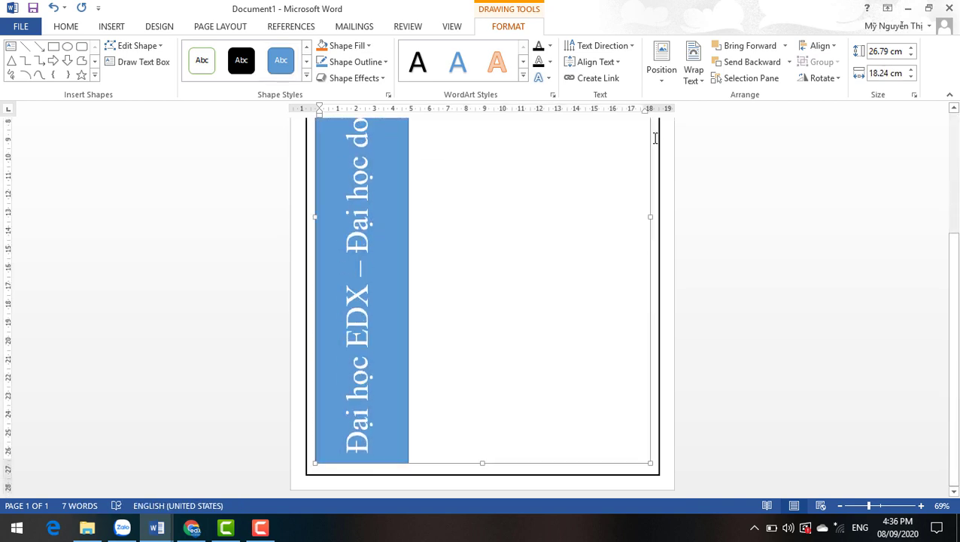
scroll(655, 138, up, 5)
scroll(654, 139, down, 2)
scroll(654, 141, down, 3)
scroll(654, 142, up, 3)
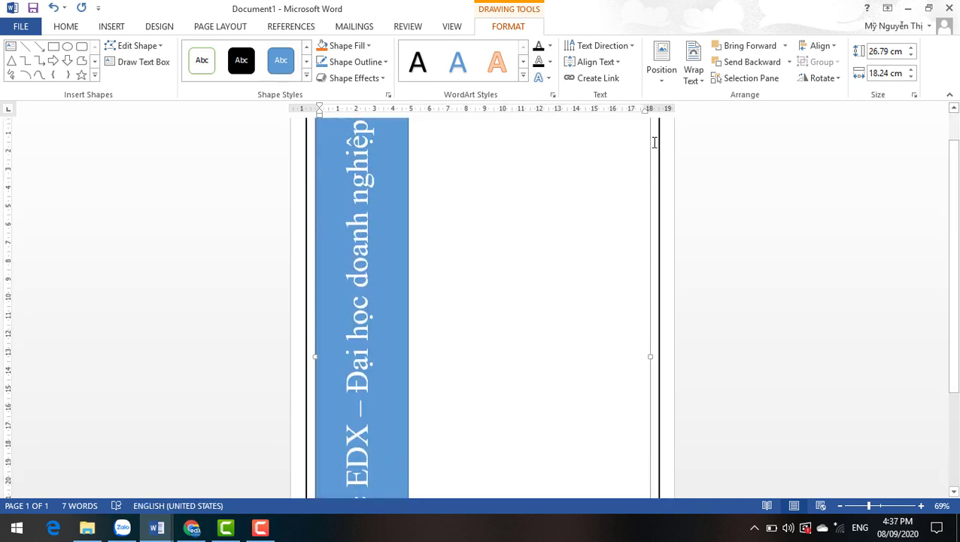
scroll(654, 142, up, 1)
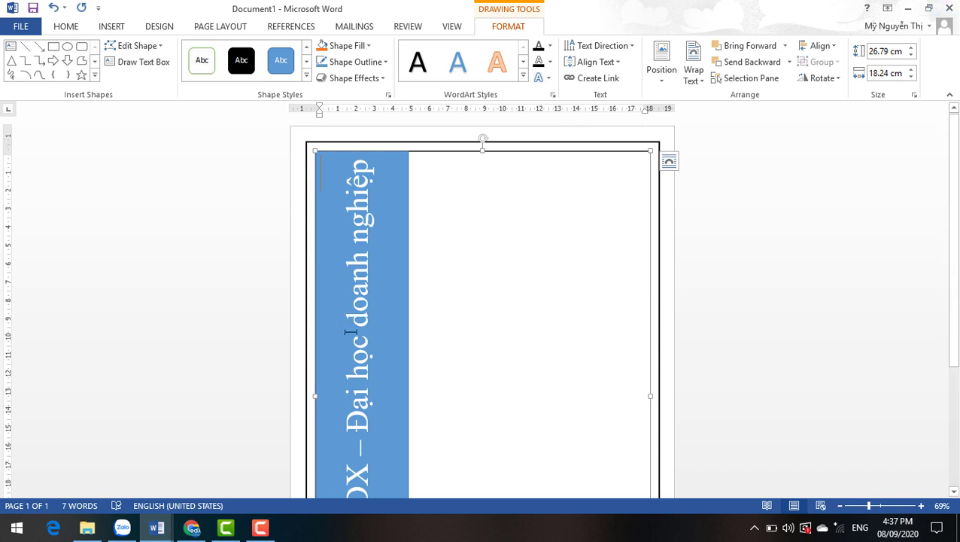
Step: Review the sidebar's Fill, Outline and Style options, then open More Gradients
click(404, 269)
right_click(405, 270)
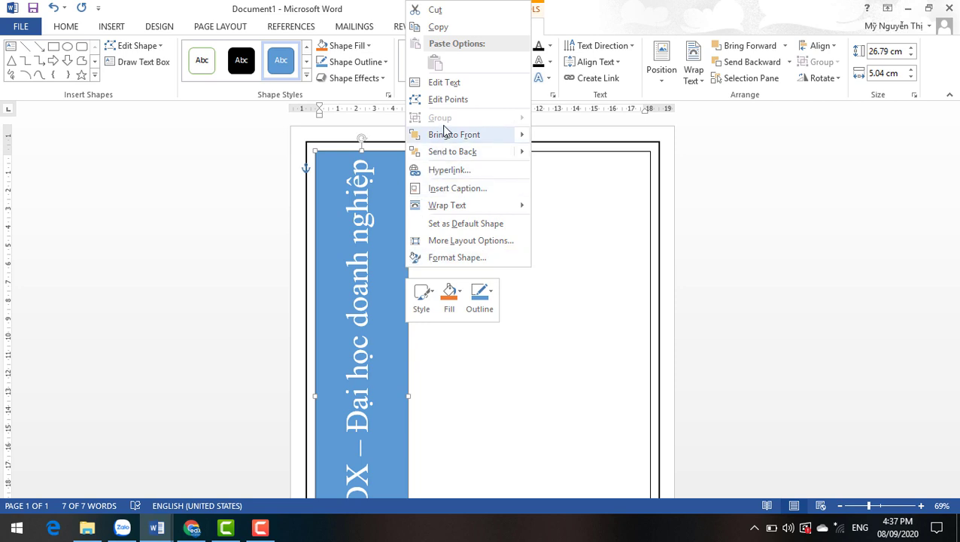
mouse_move(461, 153)
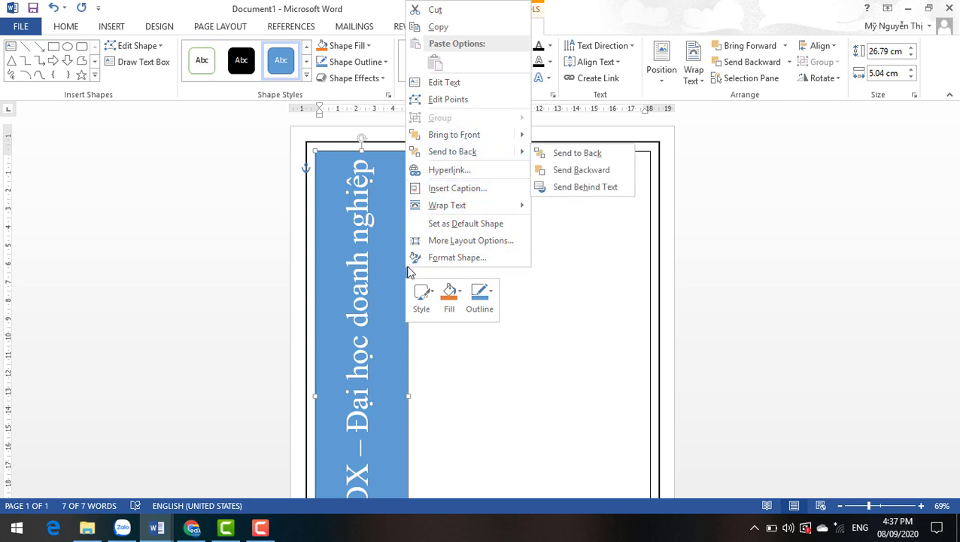
click(449, 298)
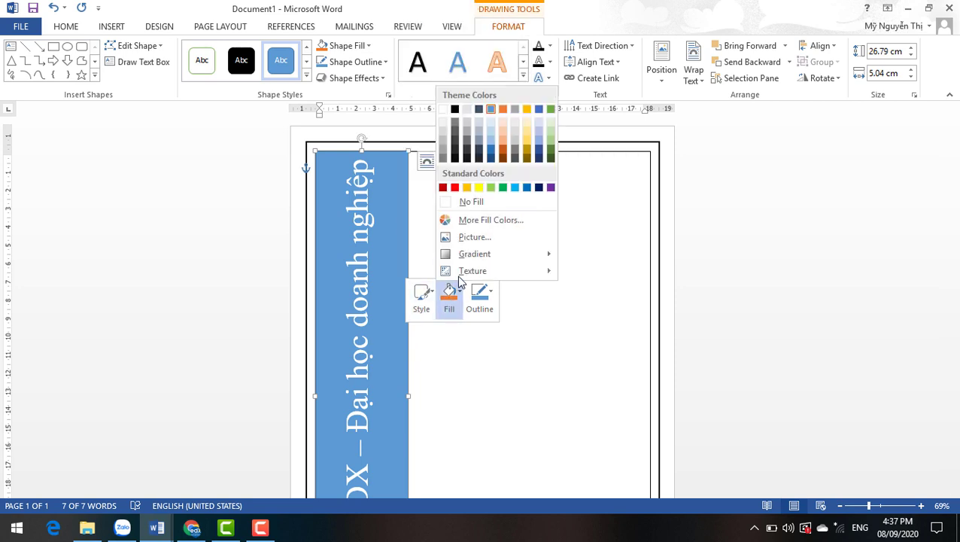
mouse_move(468, 270)
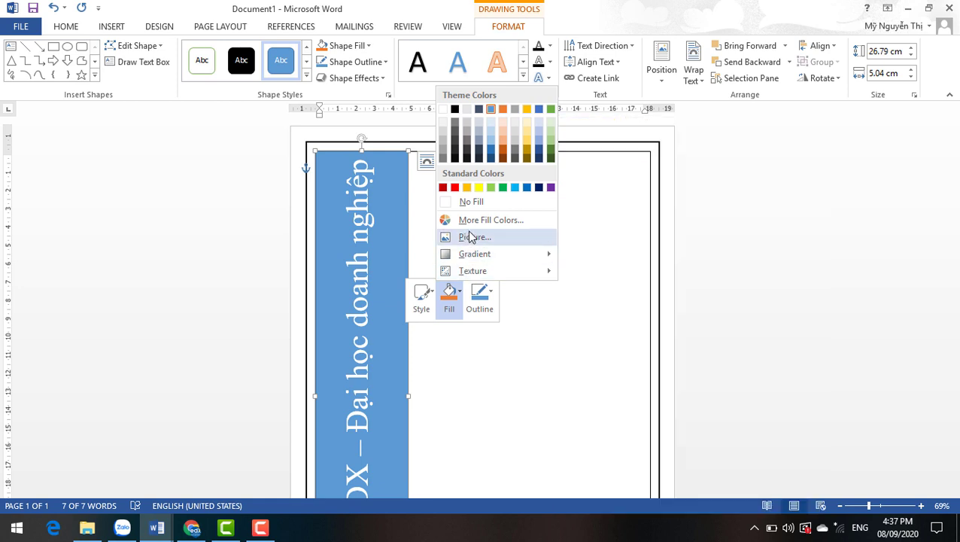
click(479, 311)
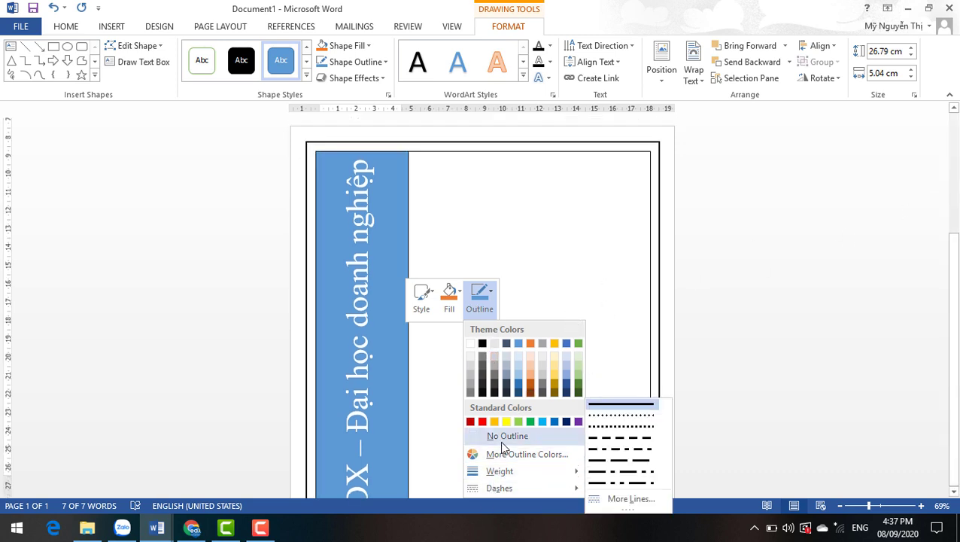
click(422, 305)
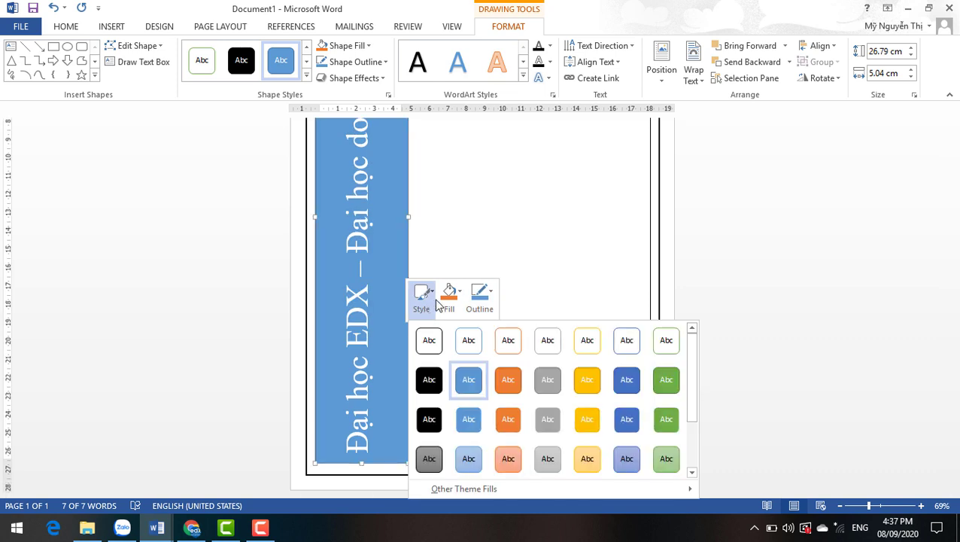
click(448, 301)
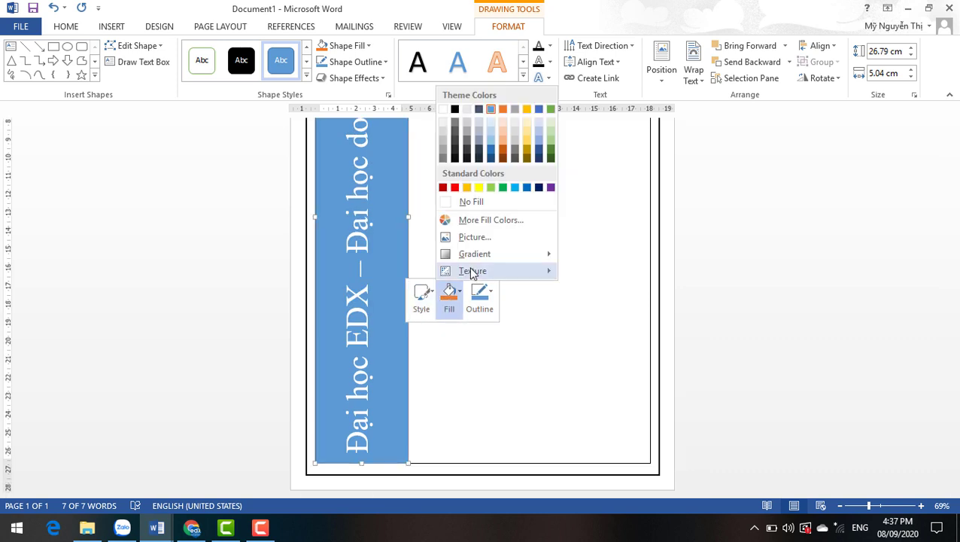
mouse_move(475, 257)
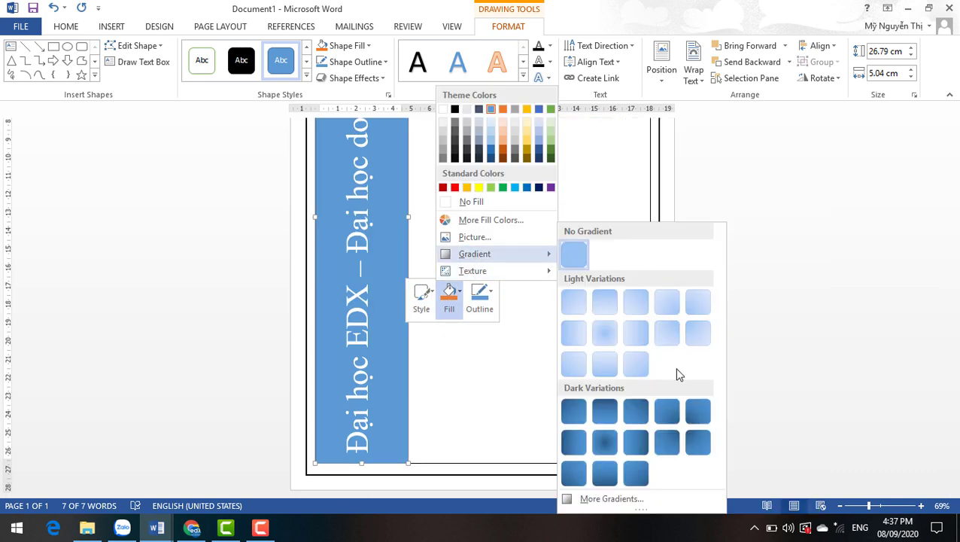
click(632, 501)
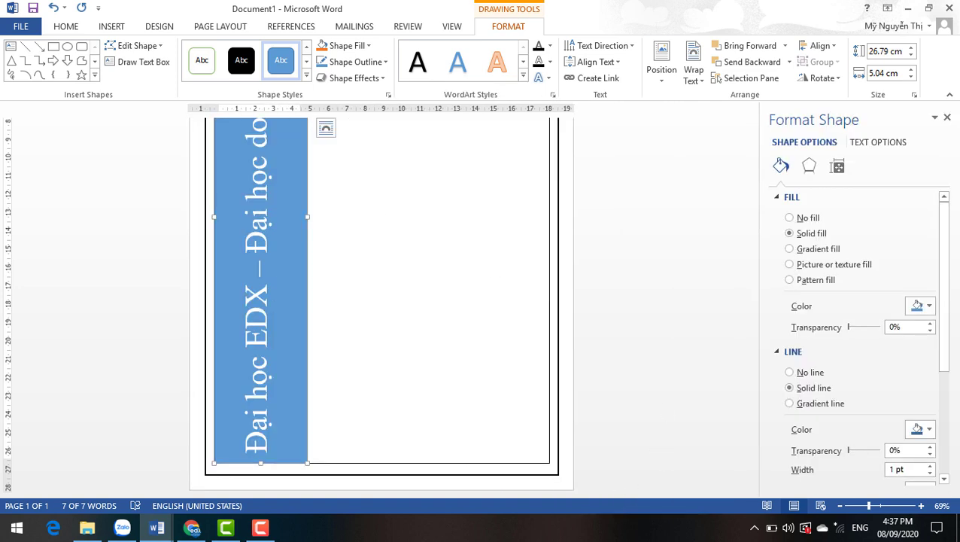
Step: Give the sidebar a preset gradient fill and turn its 83% stop dark blue
click(822, 254)
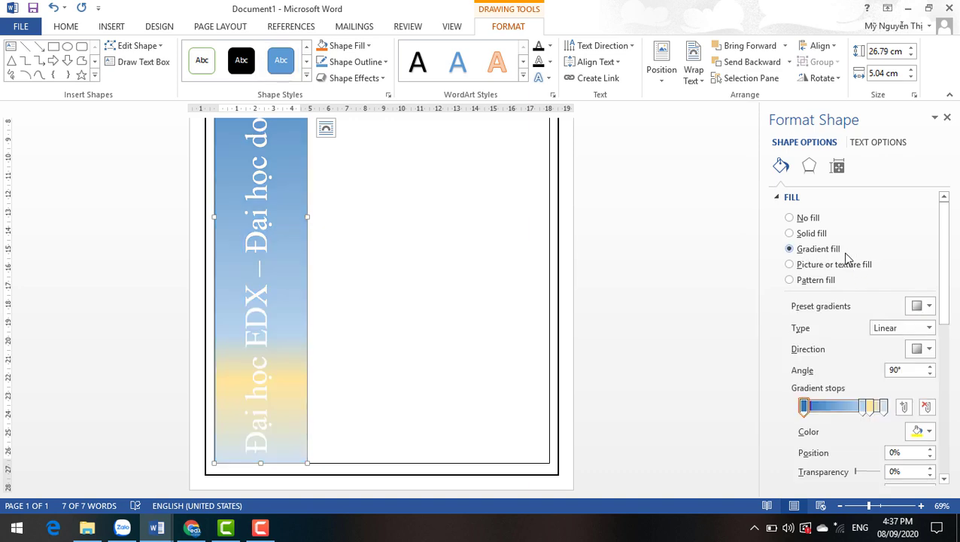
scroll(540, 315, up, 5)
scroll(510, 301, down, 3)
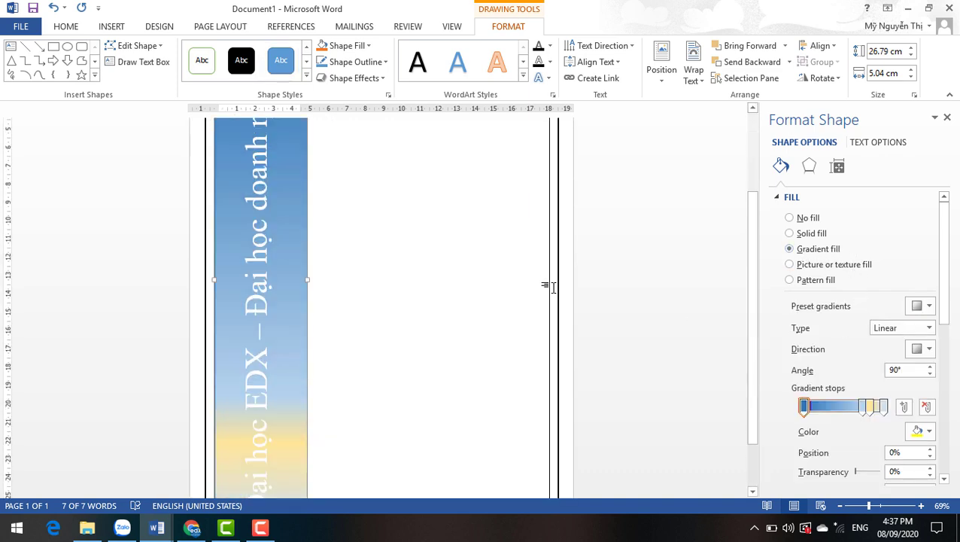
scroll(556, 292, down, 2)
scroll(561, 293, up, 5)
scroll(561, 293, down, 5)
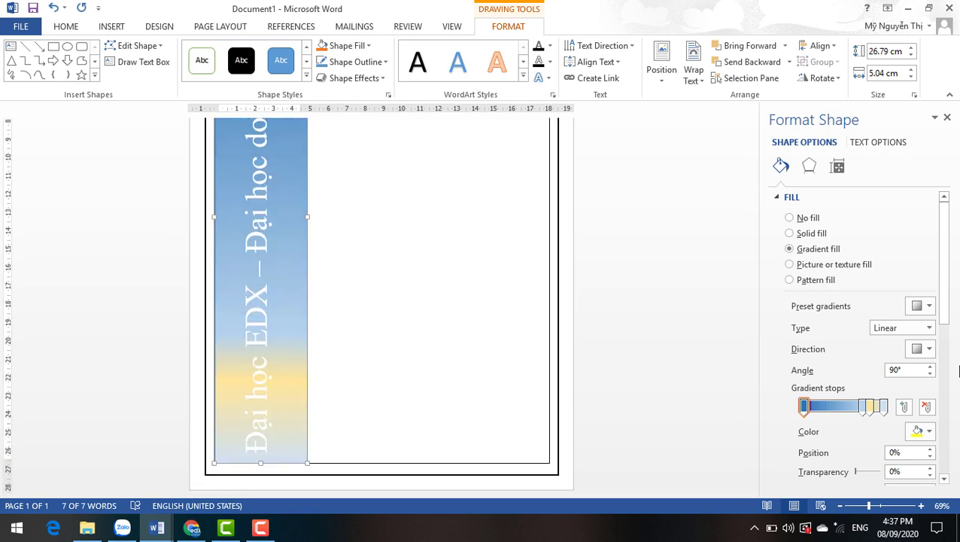
click(871, 407)
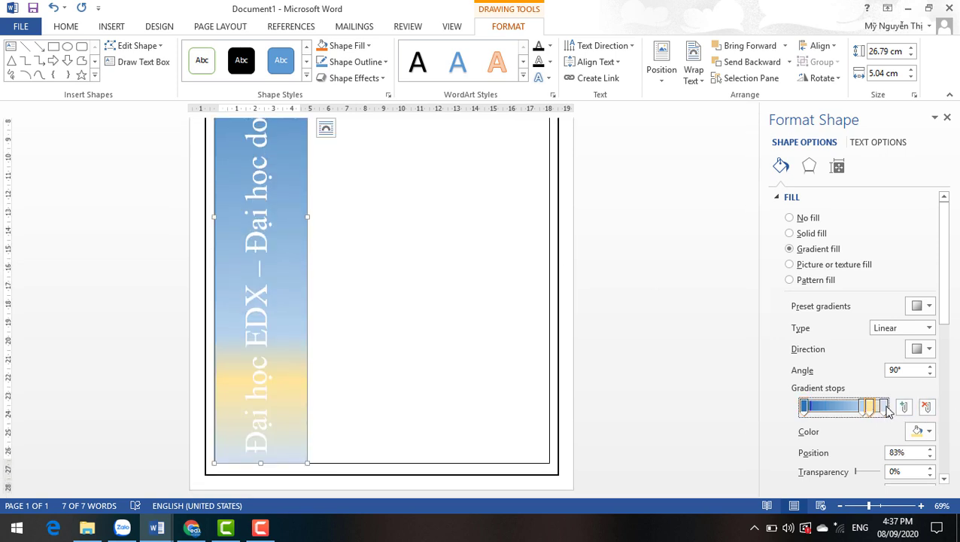
click(921, 430)
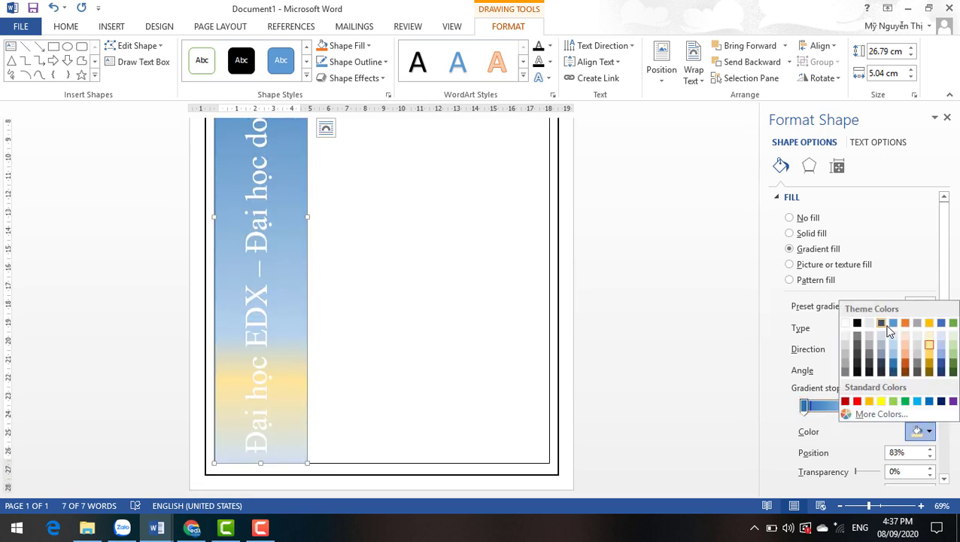
click(893, 370)
Step: Darken the 100% end stop and drag a gradient stop toward 50%
click(884, 410)
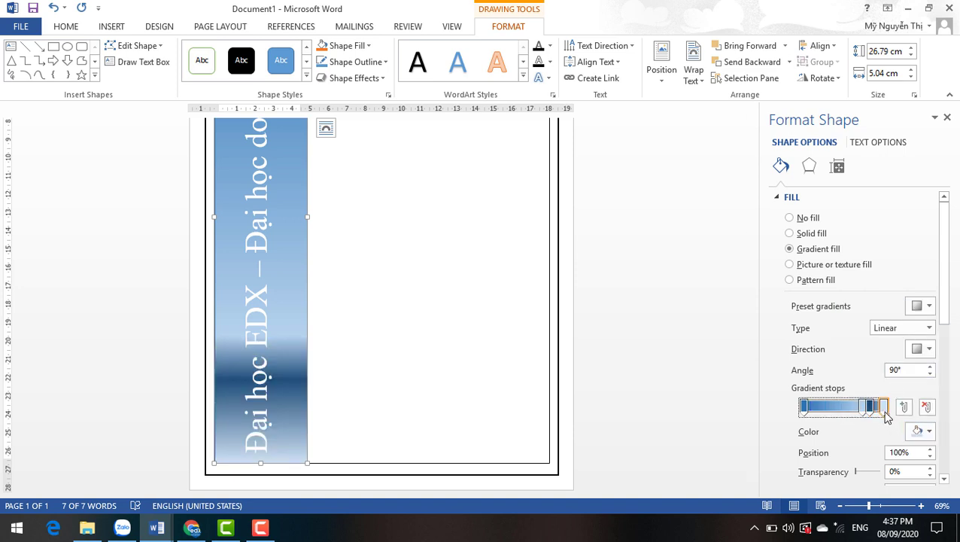
click(928, 431)
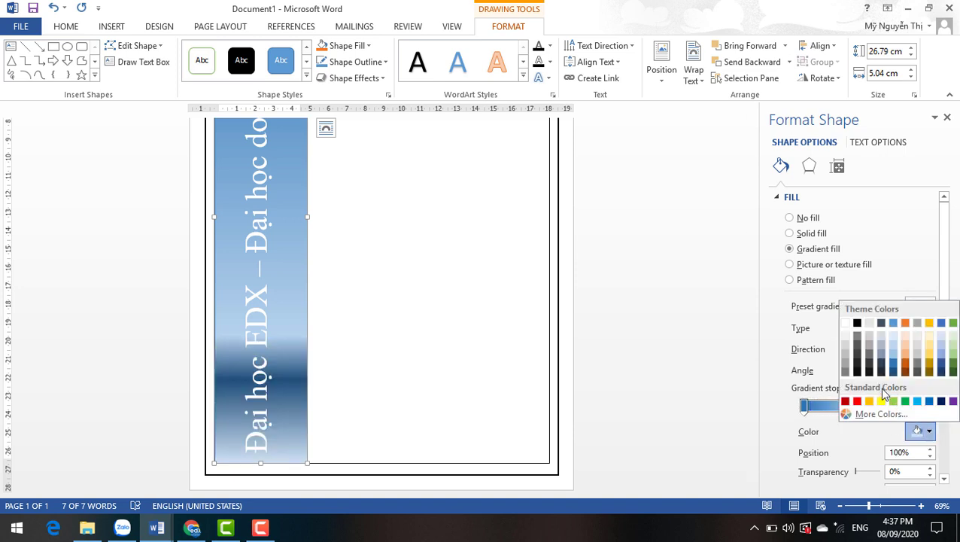
click(871, 361)
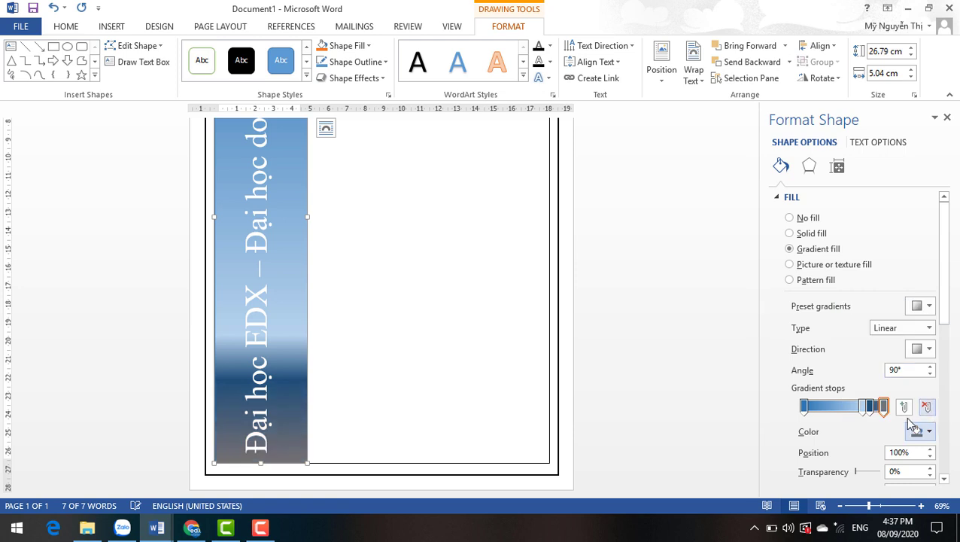
scroll(466, 317, up, 3)
scroll(474, 321, up, 3)
scroll(474, 322, down, 3)
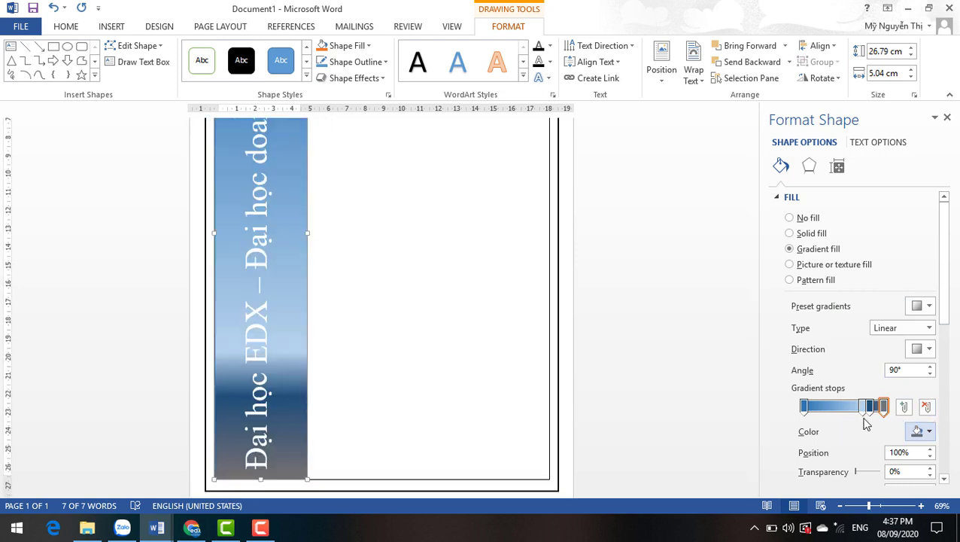
drag(884, 407, 843, 410)
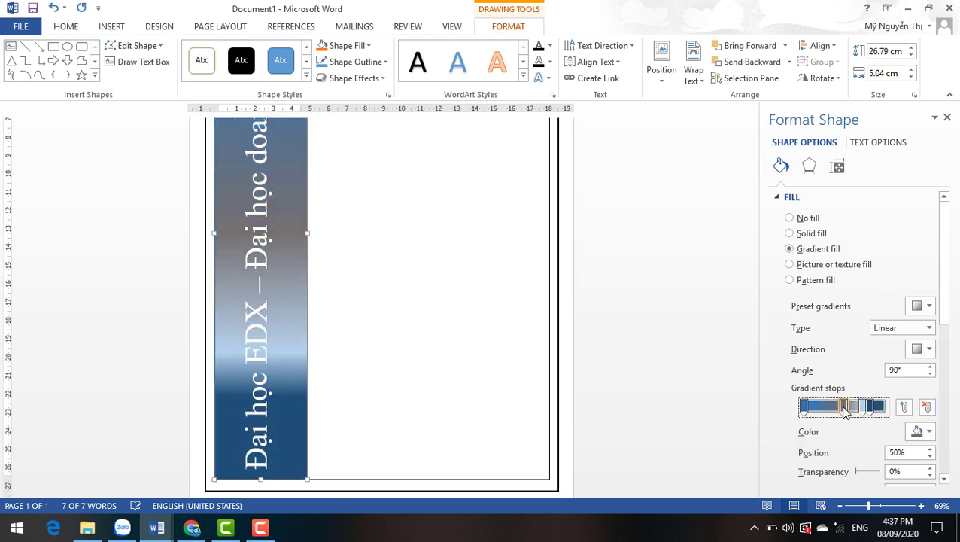
scroll(578, 395, up, 3)
scroll(578, 395, down, 3)
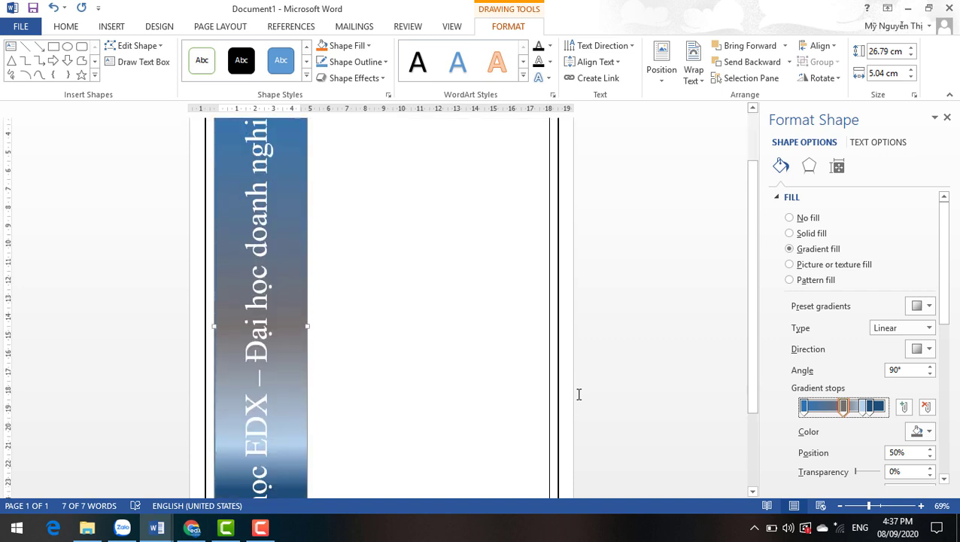
scroll(568, 422, up, 4)
scroll(568, 423, down, 3)
scroll(568, 423, up, 3)
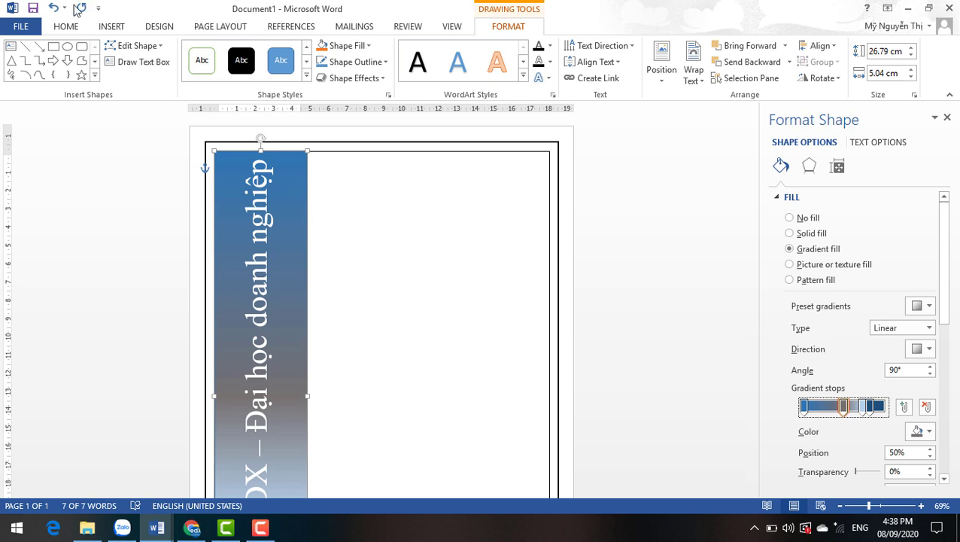
Step: Draw a rectangle right of the gradient sidebar to the page's bottom-right, about 26.63 × 13.2 cm
click(66, 27)
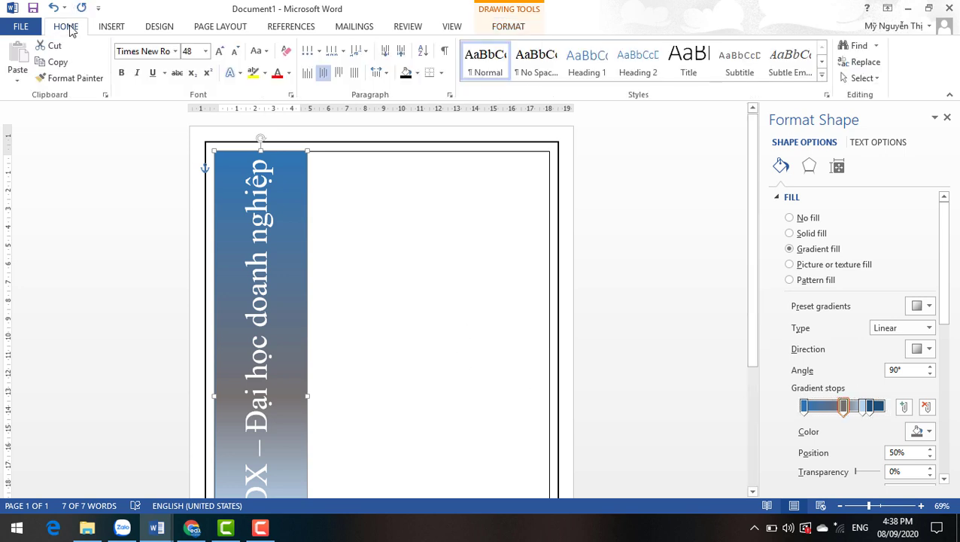
click(127, 32)
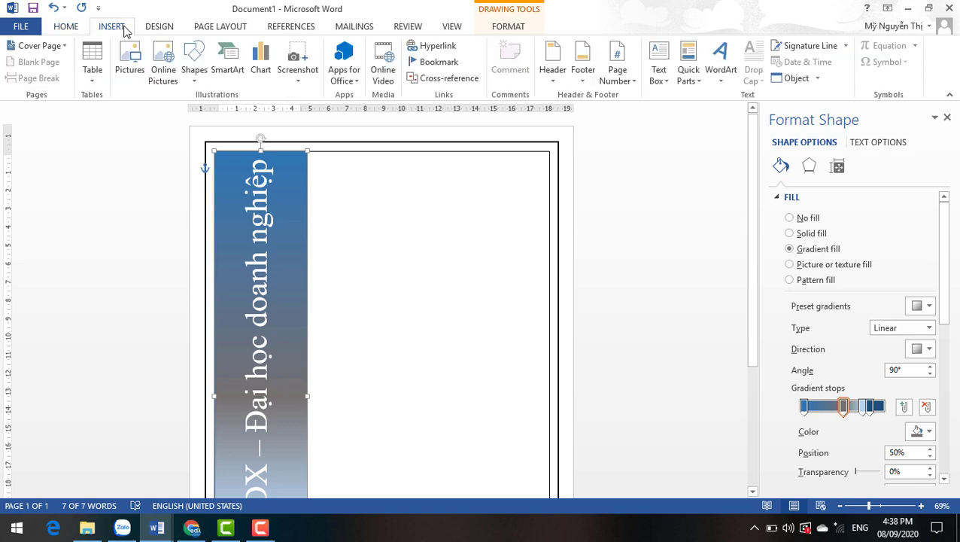
click(194, 62)
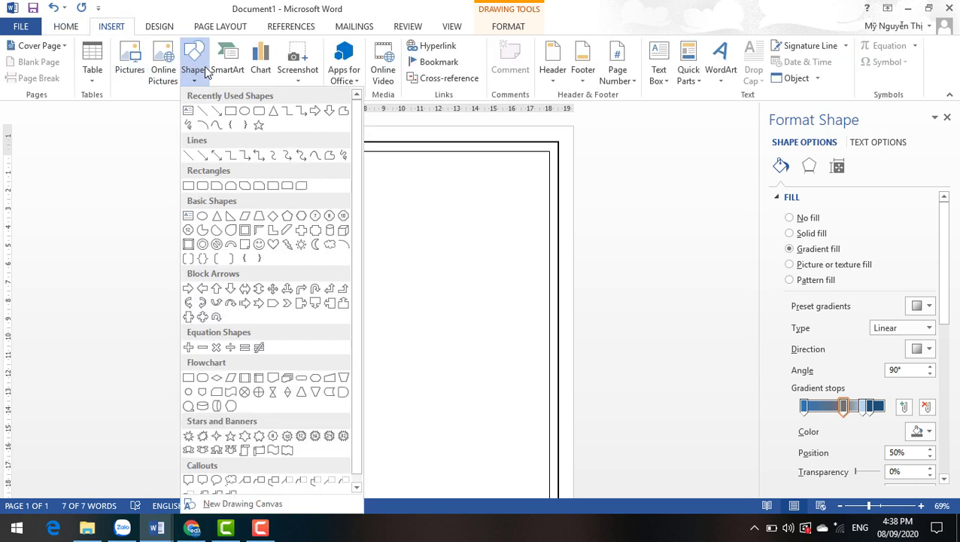
click(223, 113)
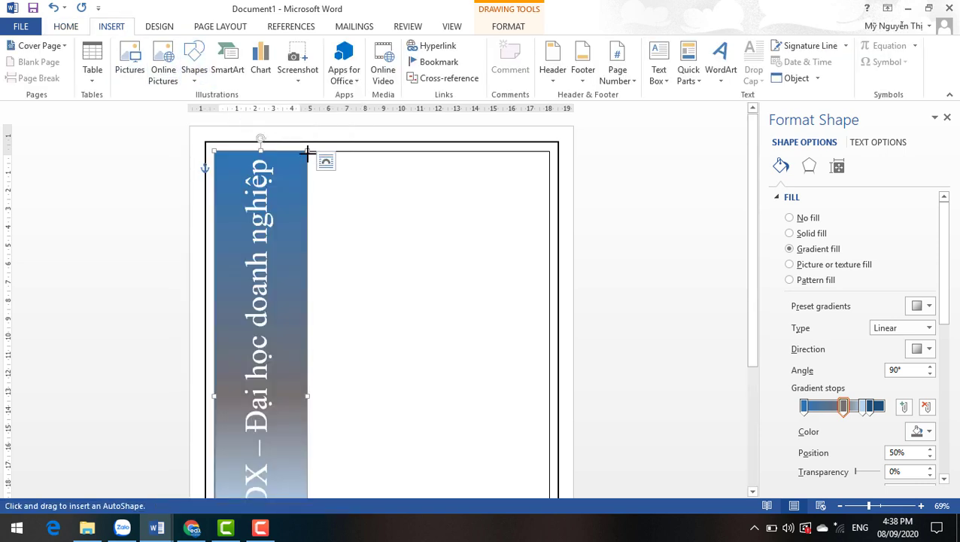
drag(306, 151, 545, 493)
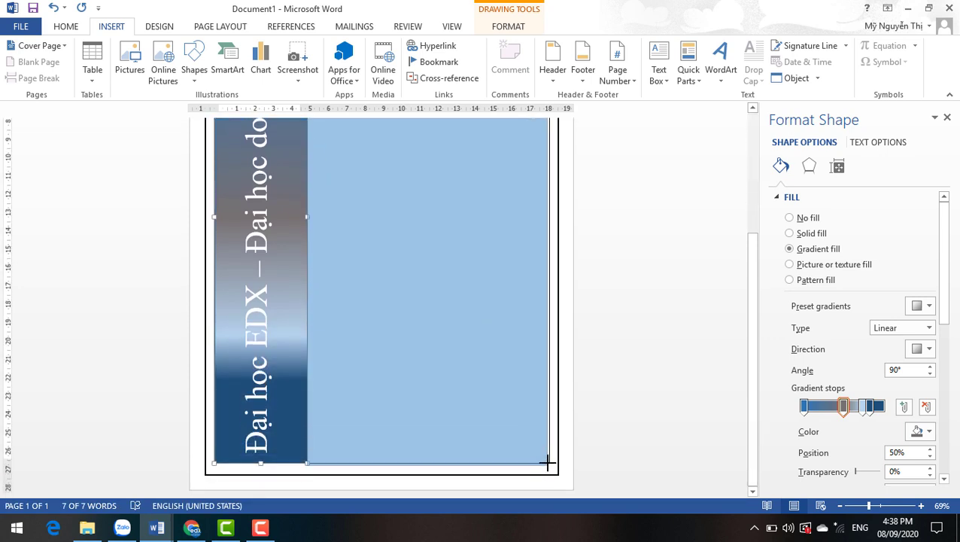
drag(545, 493, 551, 461)
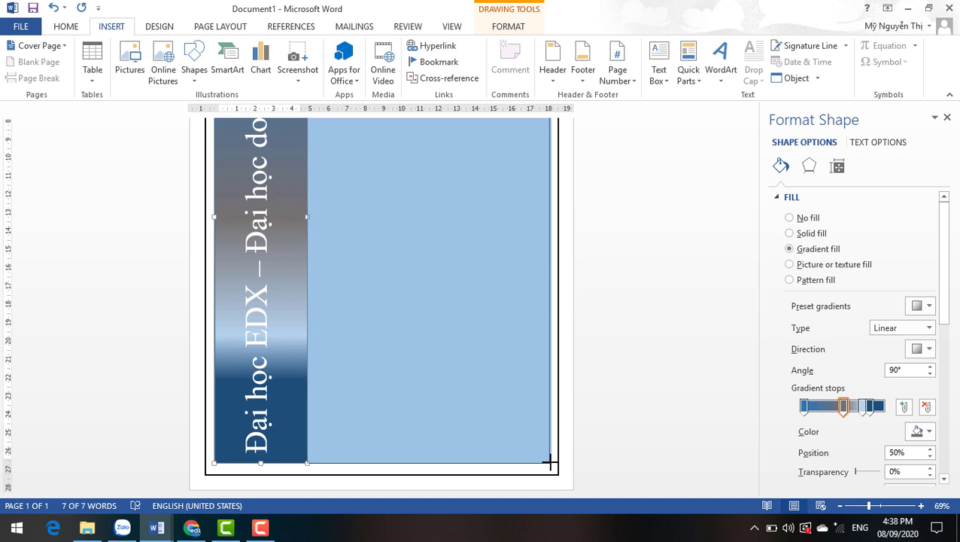
drag(550, 461, 551, 461)
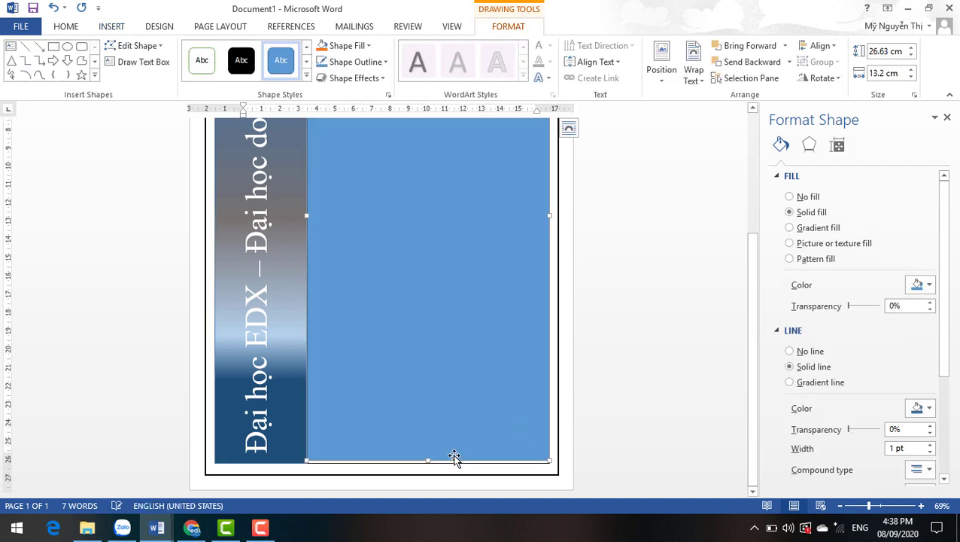
Step: Stretch the rectangle slightly taller and give it a fine dot pattern fill
drag(427, 461, 427, 464)
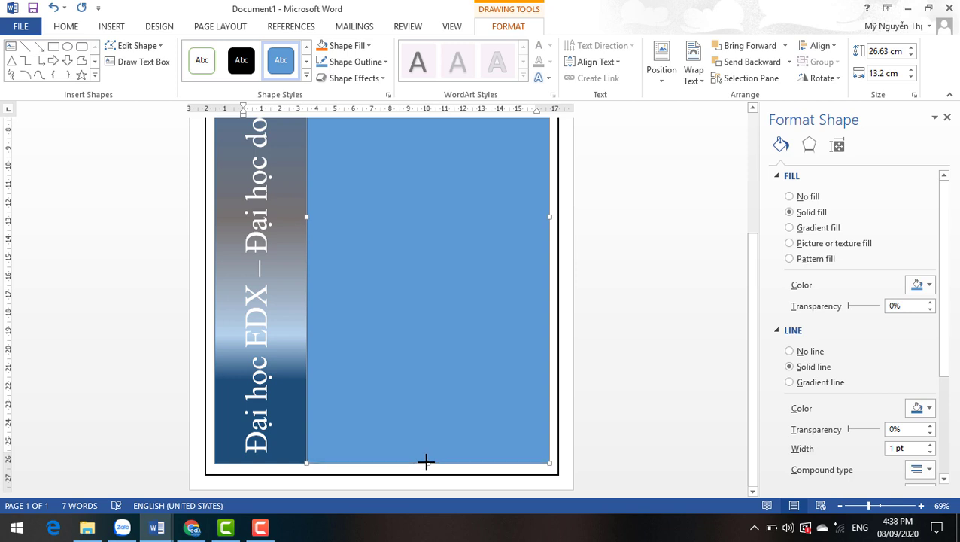
scroll(590, 353, up, 3)
scroll(590, 353, up, 3)
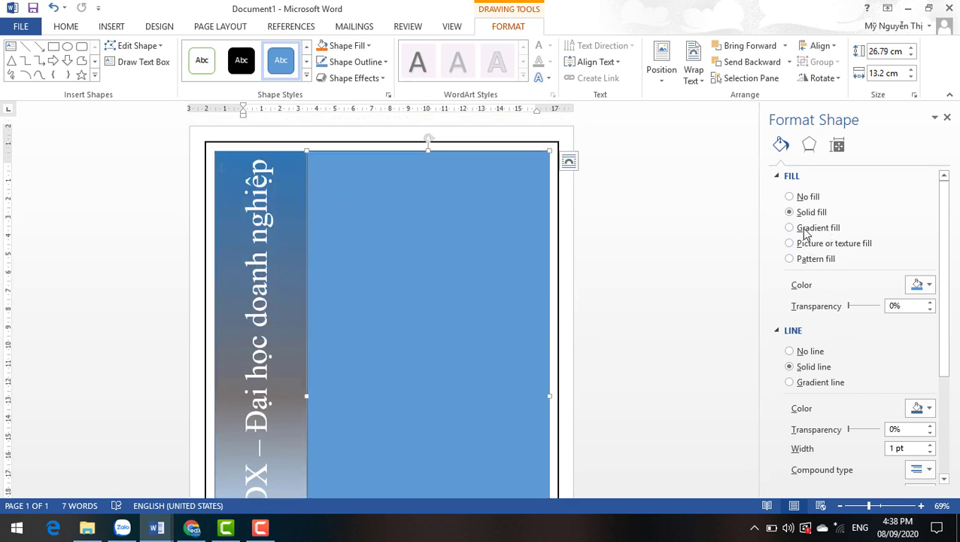
click(802, 259)
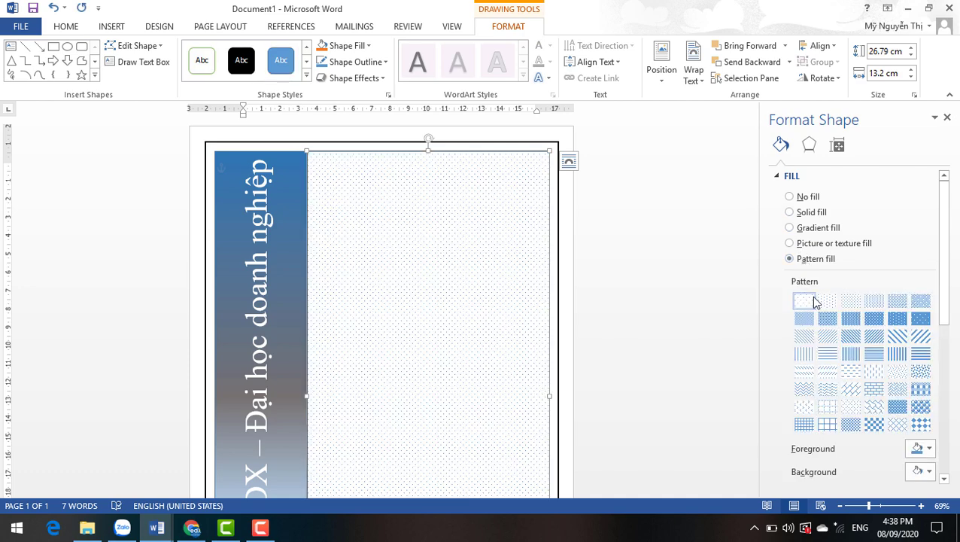
click(848, 302)
click(869, 307)
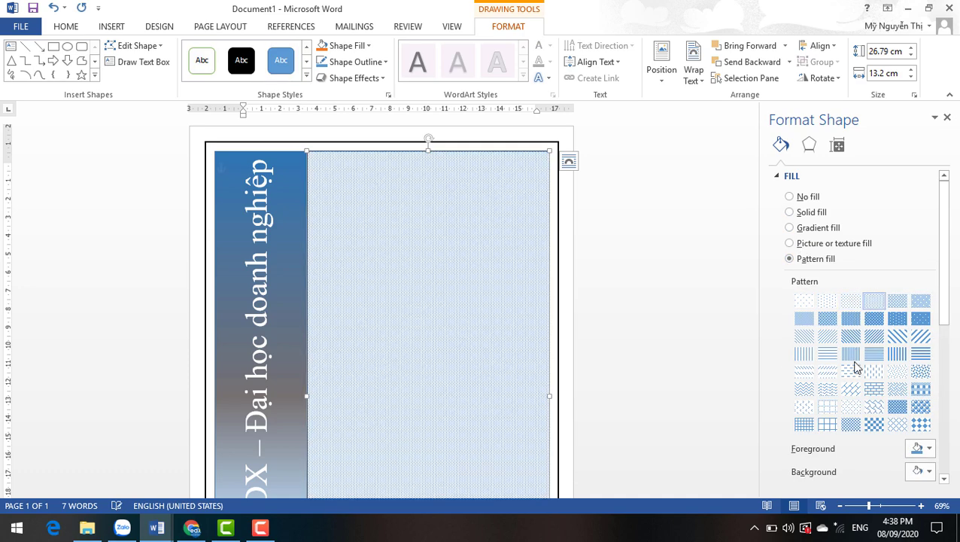
scroll(857, 369, down, 2)
click(804, 268)
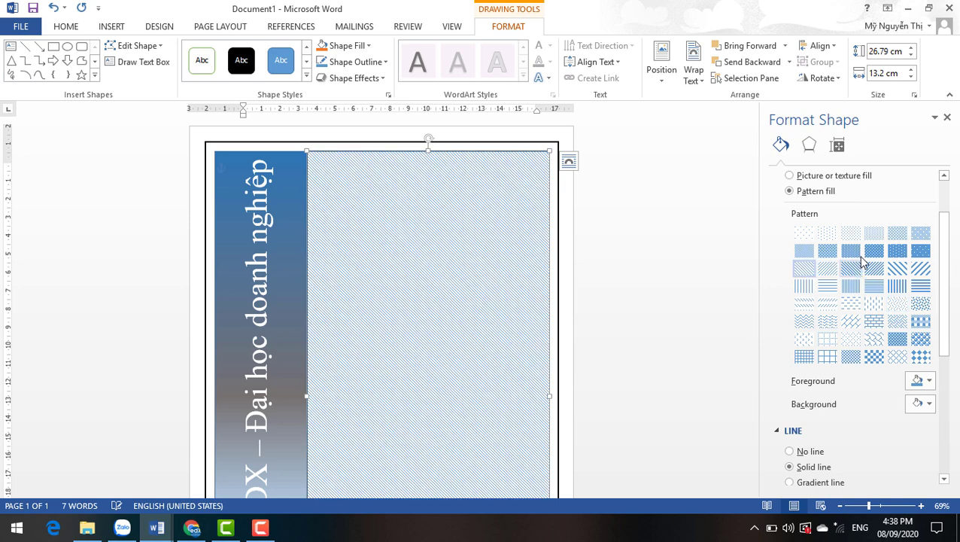
click(832, 236)
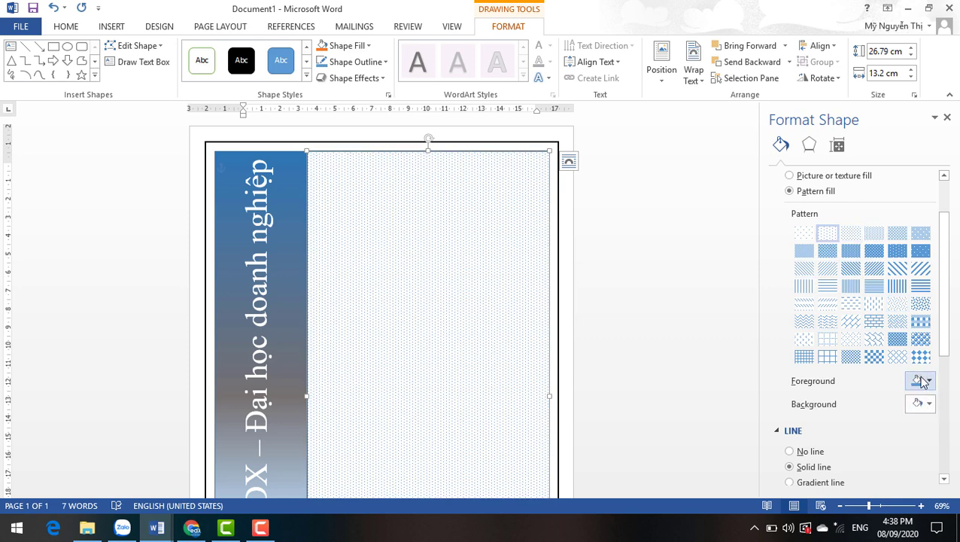
Step: Colour the pattern with a light blue-grey background and grey dots
click(917, 405)
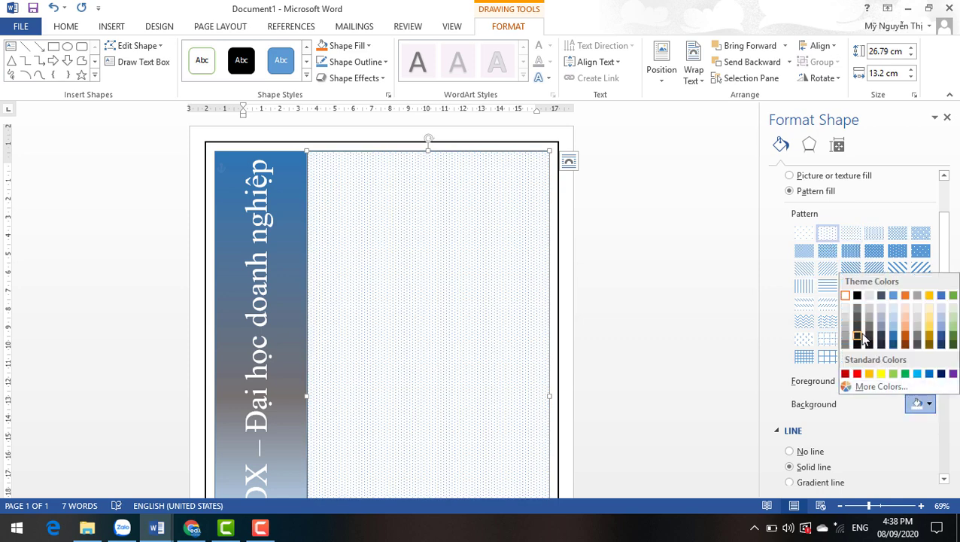
click(881, 316)
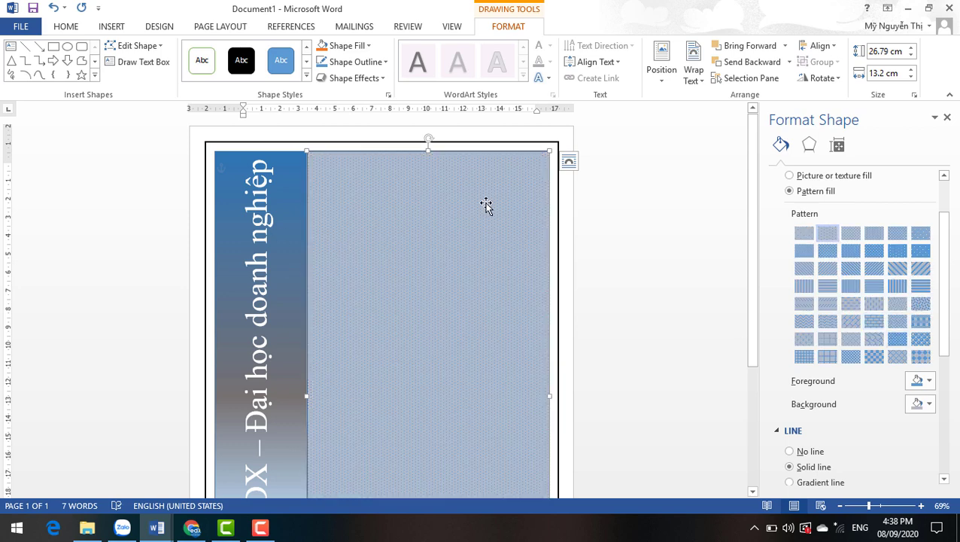
click(925, 382)
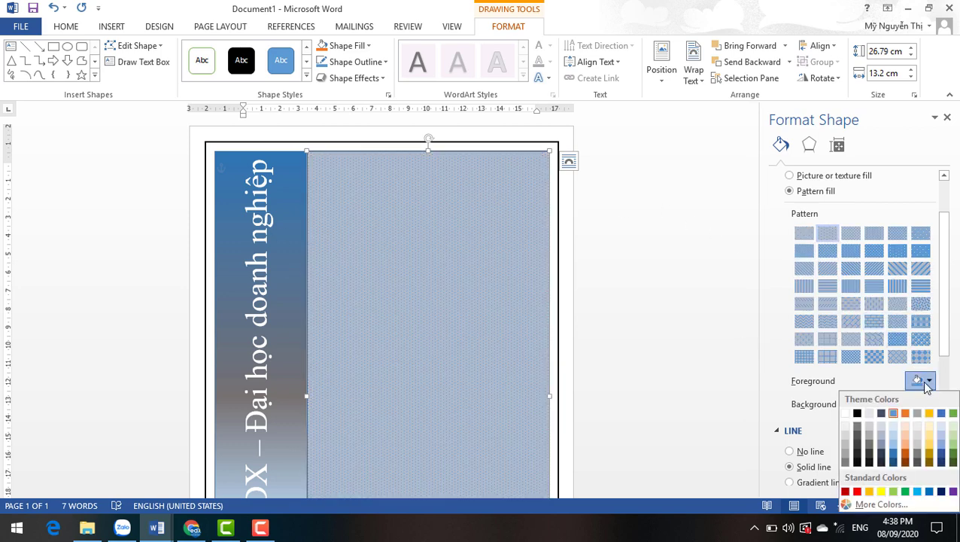
click(869, 427)
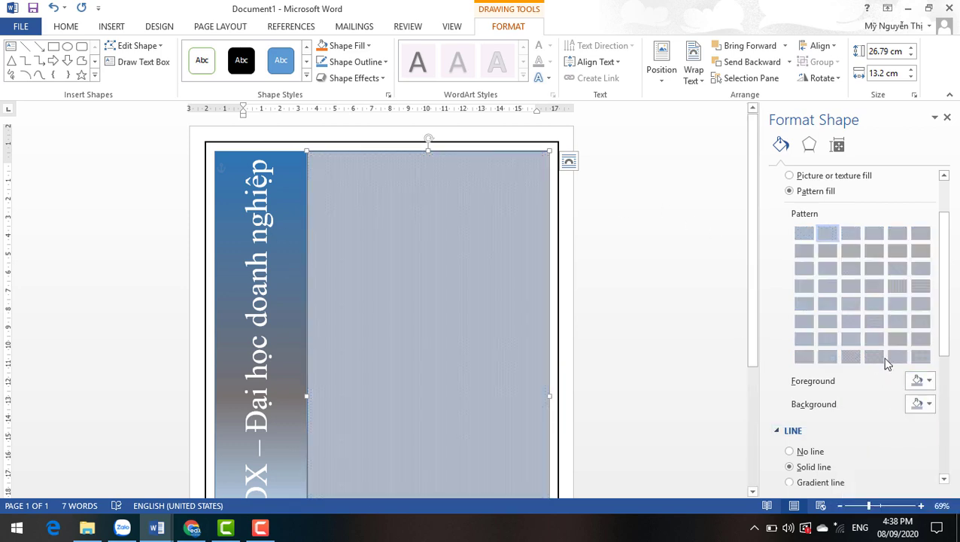
Step: Keep the pattern fill and re-pick its background colour and dark grey foreground
click(788, 176)
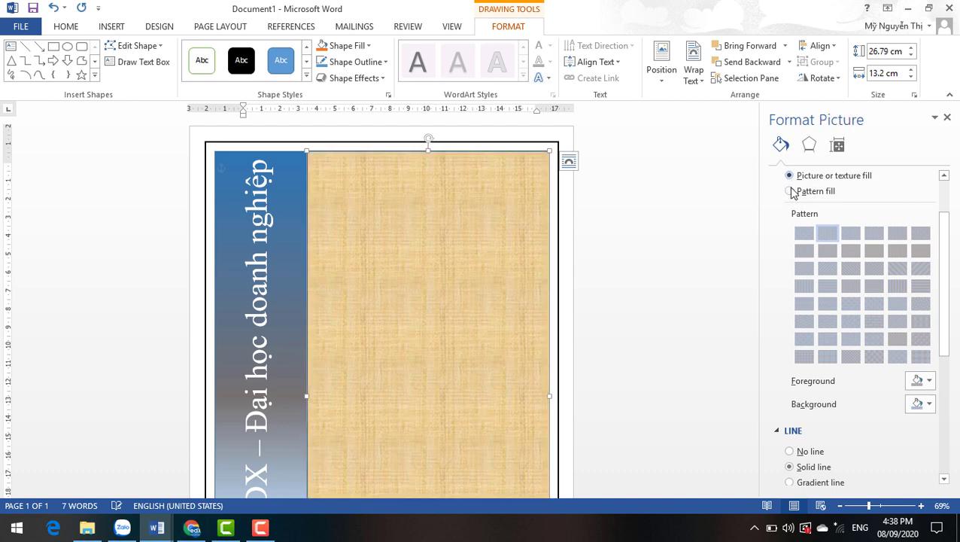
click(790, 191)
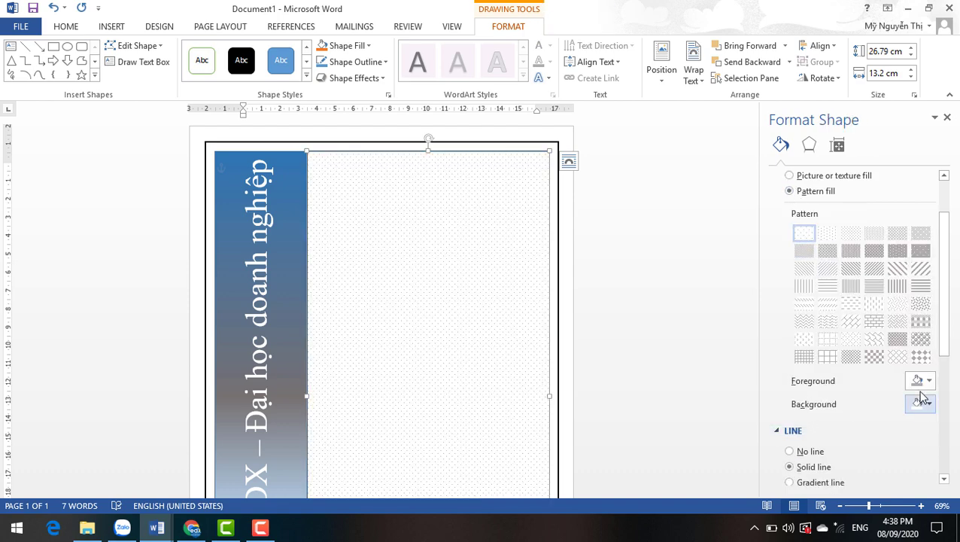
click(917, 403)
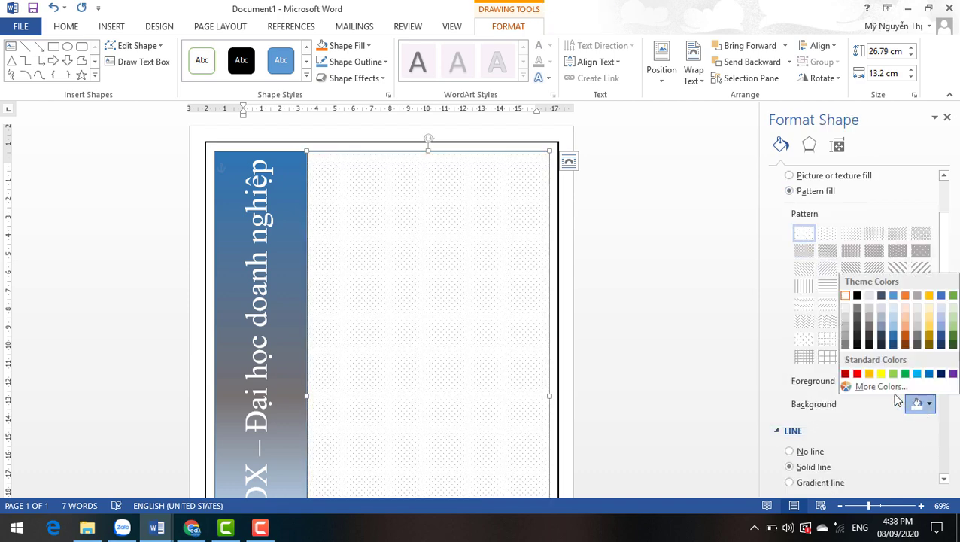
click(881, 331)
scroll(626, 395, down, 2)
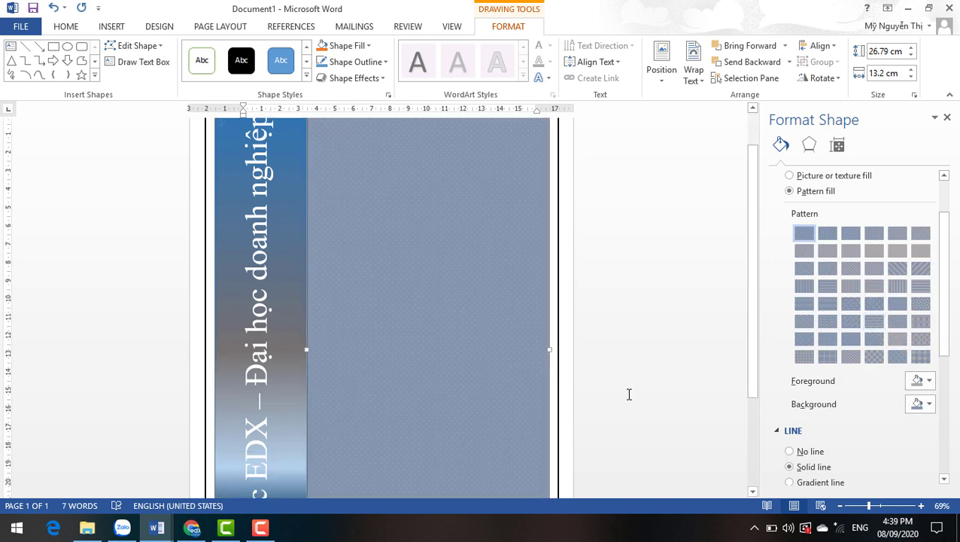
scroll(629, 394, down, 4)
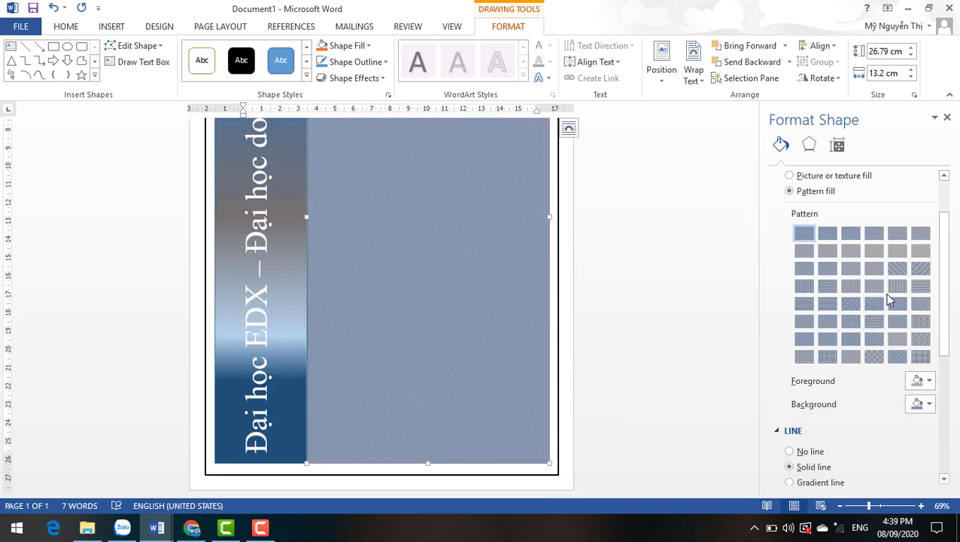
click(916, 381)
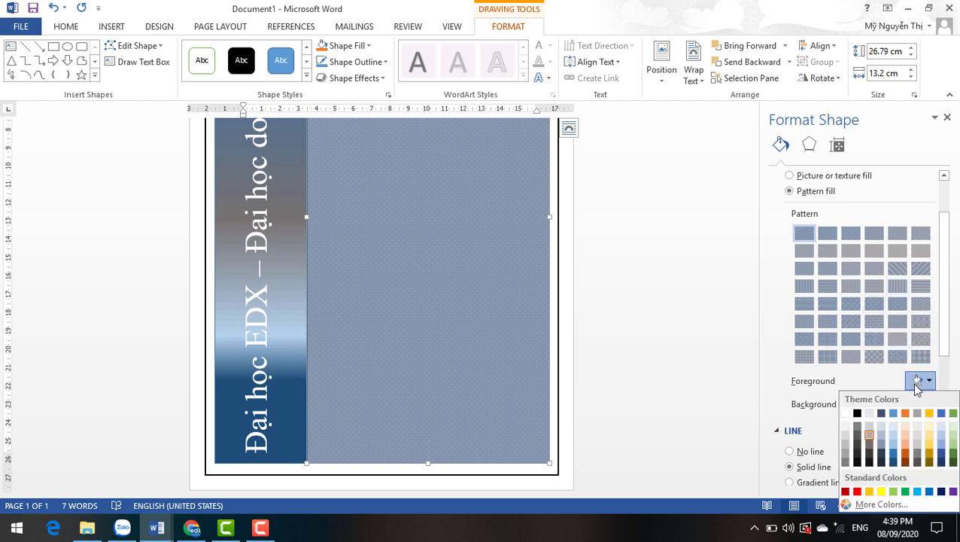
click(846, 462)
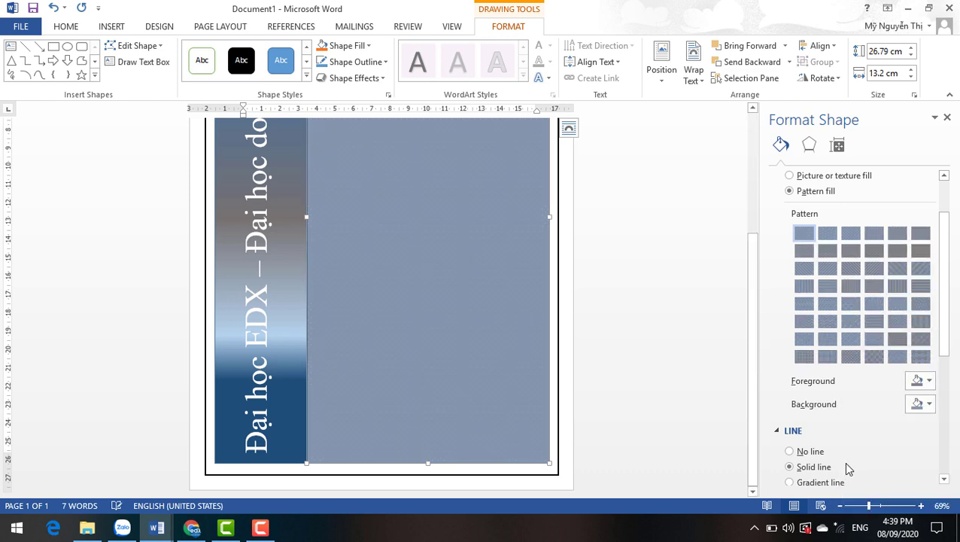
click(916, 381)
click(870, 443)
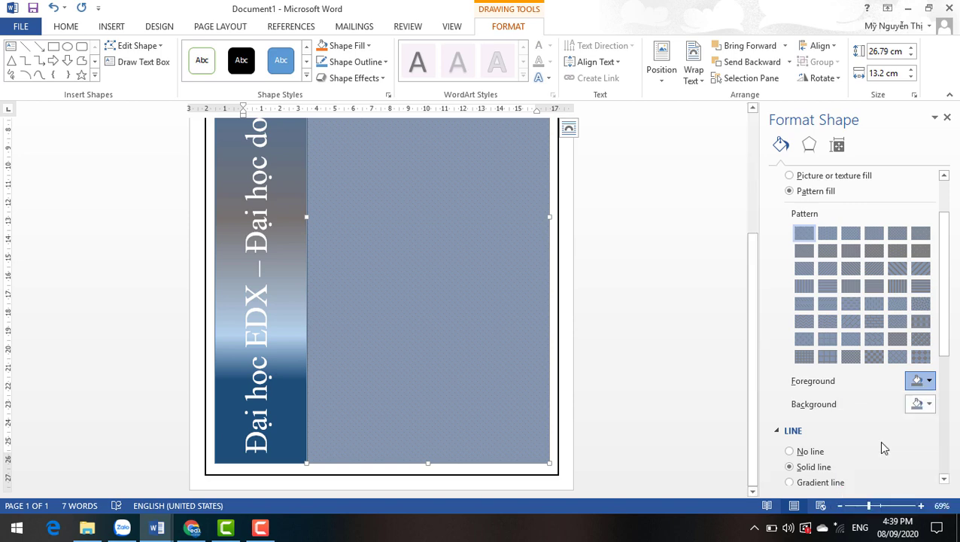
scroll(669, 401, up, 3)
scroll(667, 406, up, 2)
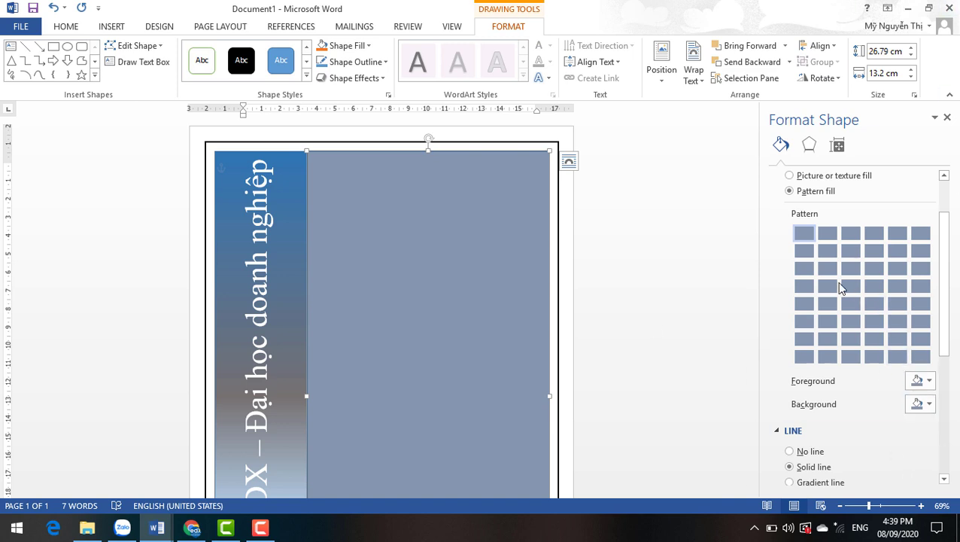
Step: Settle the pattern foreground on a muted grey-blue shade
click(918, 376)
click(893, 452)
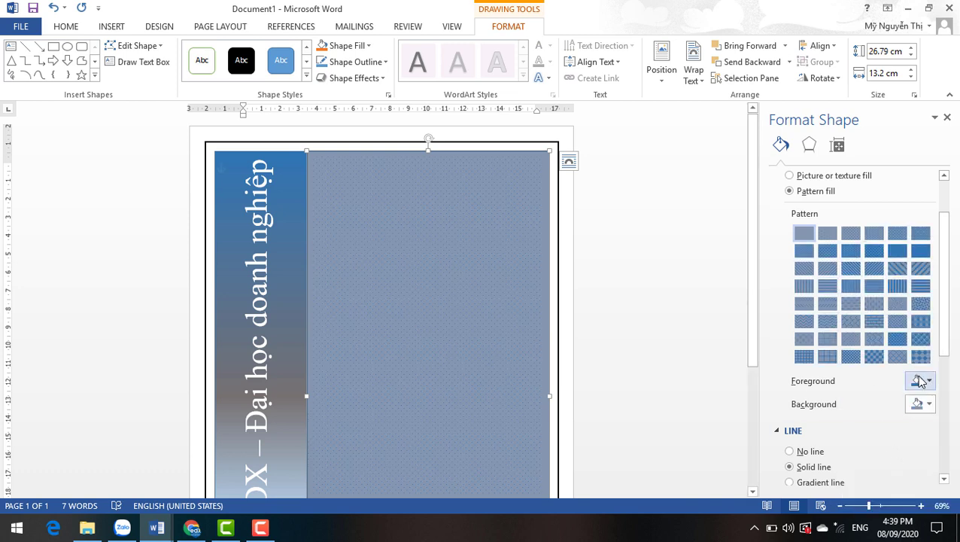
click(917, 380)
click(882, 447)
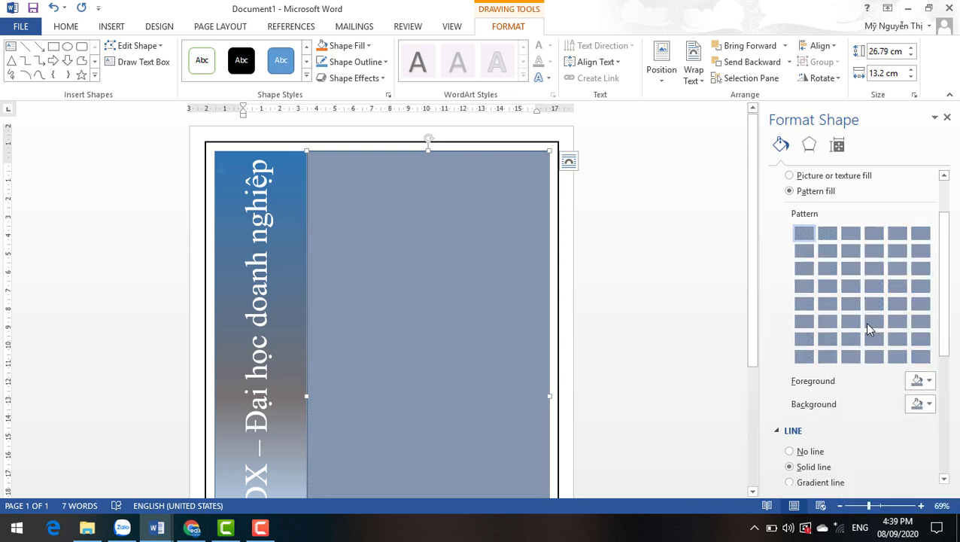
click(260, 527)
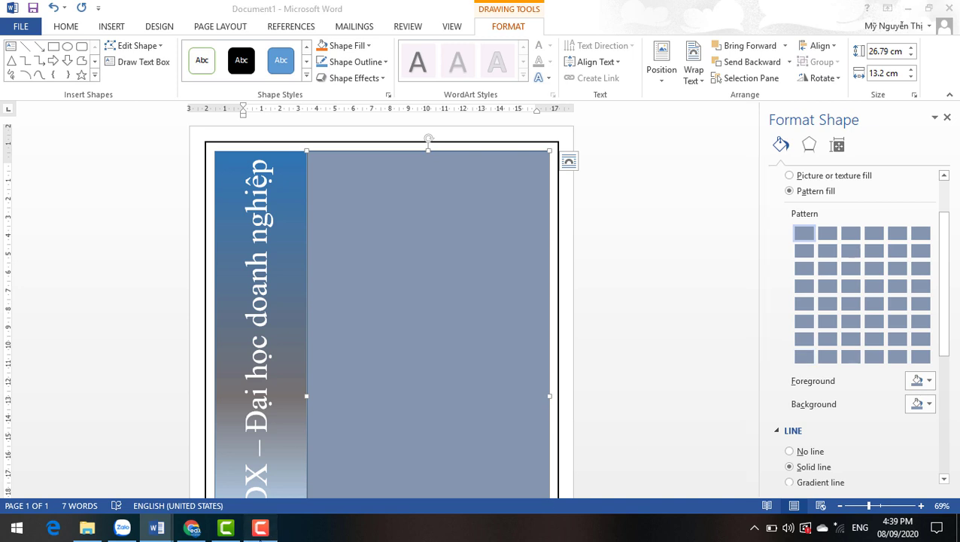
click(260, 527)
scroll(339, 386, down, 1)
scroll(382, 362, down, 3)
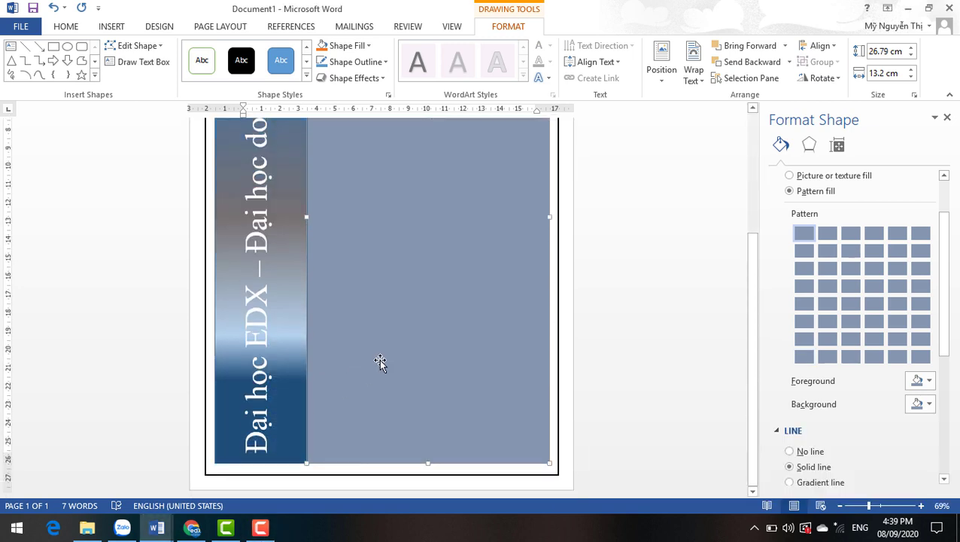
scroll(381, 360, up, 4)
Step: Add the caption 'Đại học edX' inside the rectangle with an empty line below
right_click(337, 211)
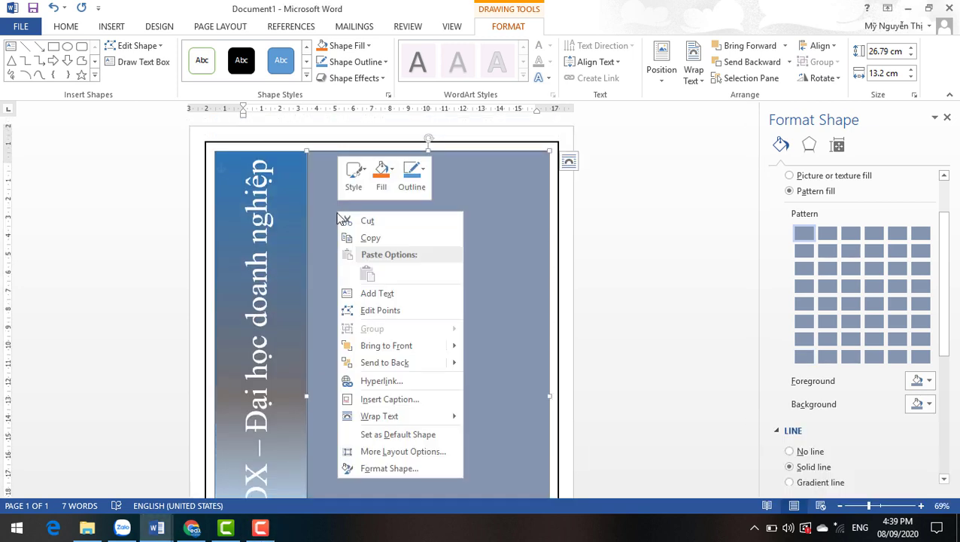
click(365, 299)
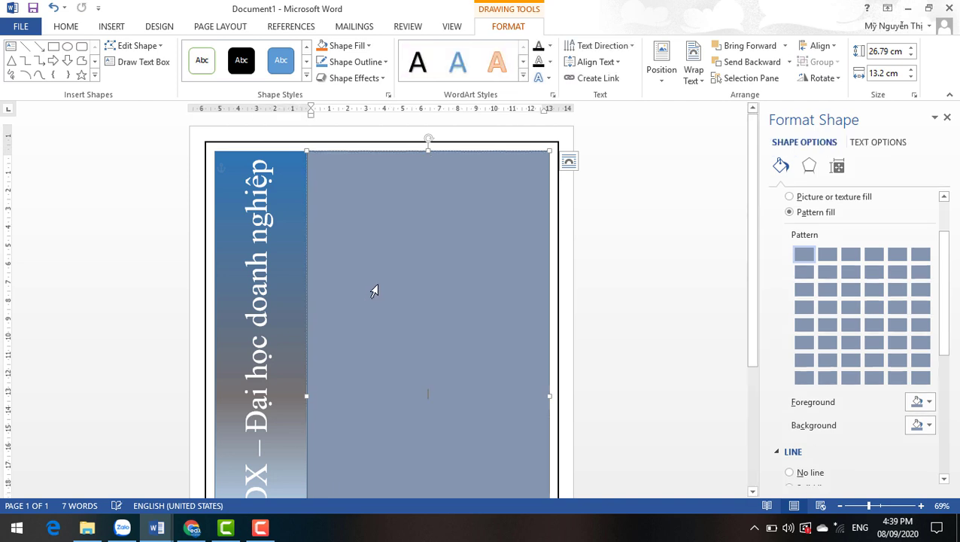
scroll(374, 289, down, 3)
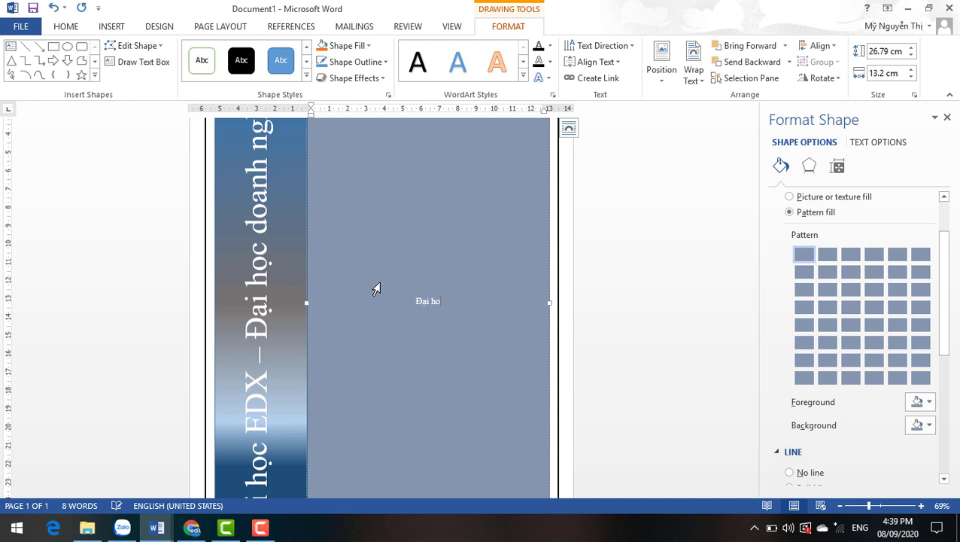
text(cj)
text( edX)
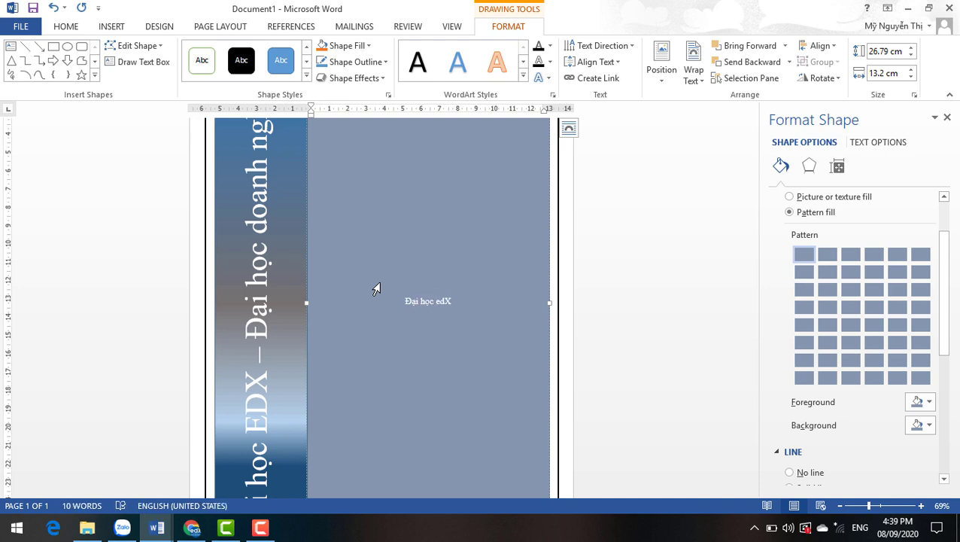
key(Return)
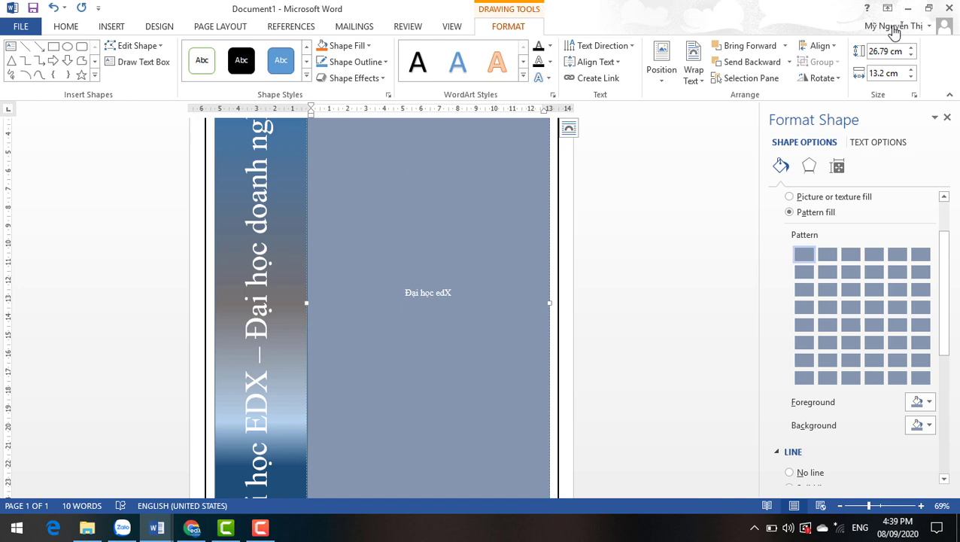
Step: Close the Format Shape pane, check the reference flyer's logo, and return to Document1
click(946, 119)
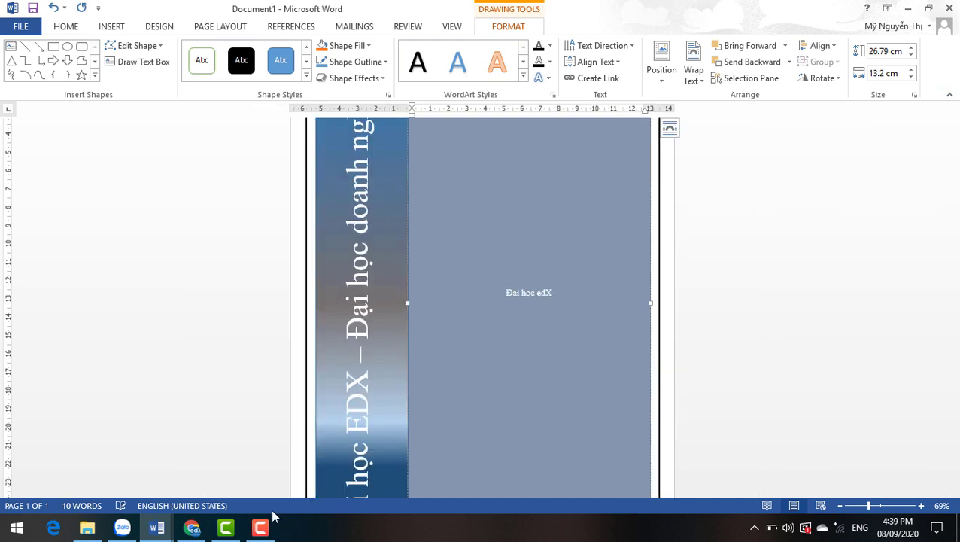
mouse_move(156, 528)
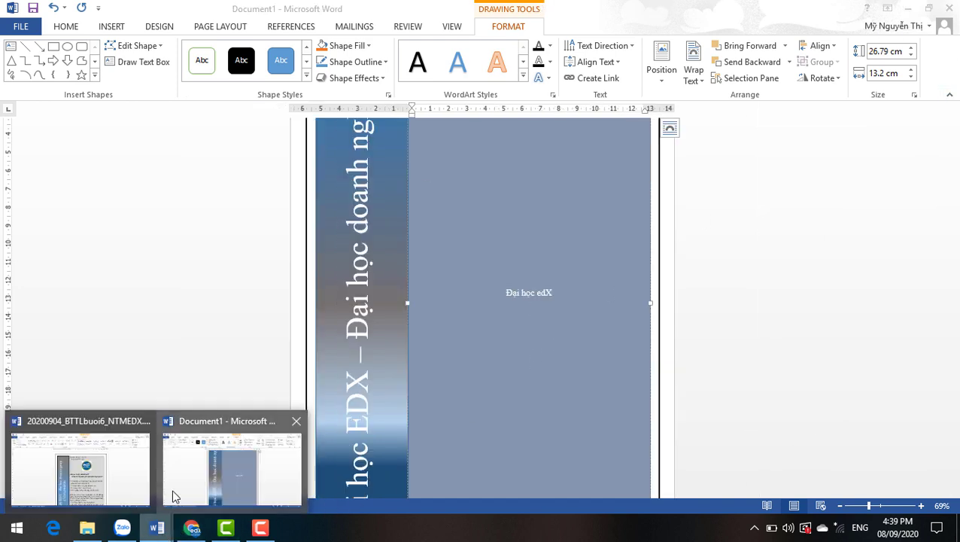
click(83, 466)
click(444, 180)
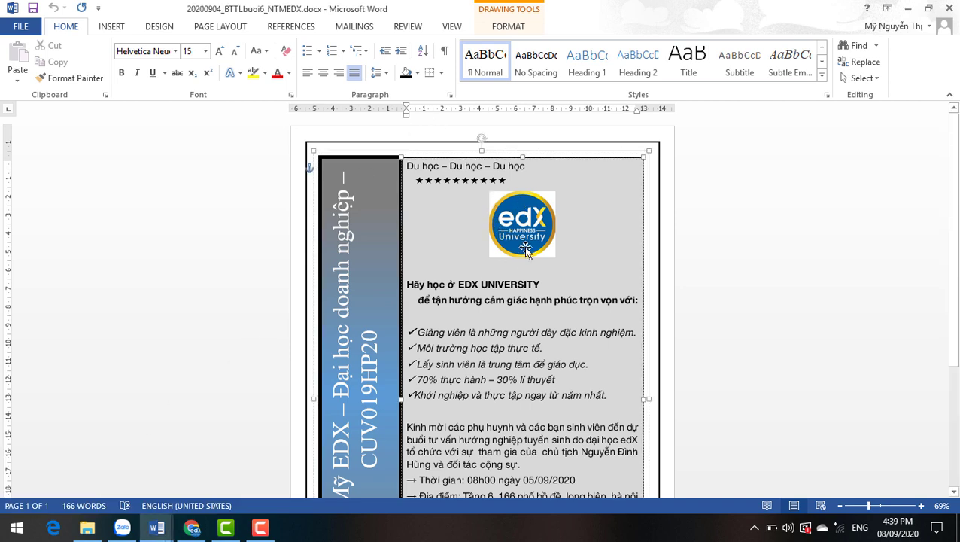
click(157, 528)
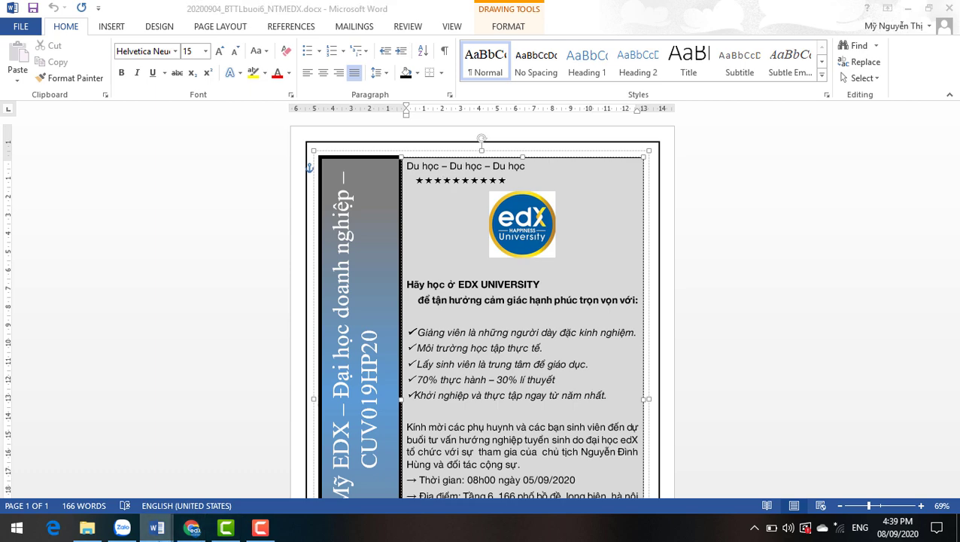
click(200, 492)
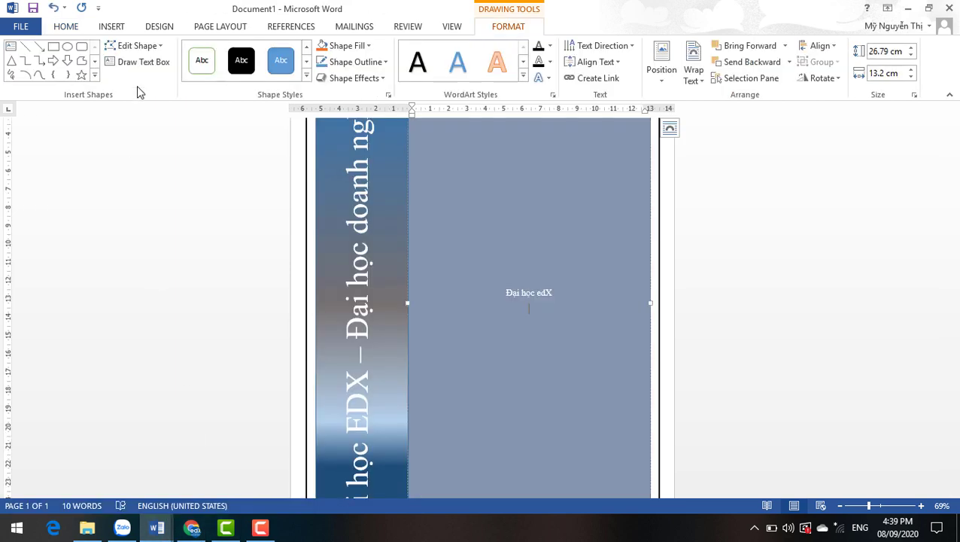
Step: Insert the edX logo picture from the ảnh folder in the EDX folder on drive D
click(111, 27)
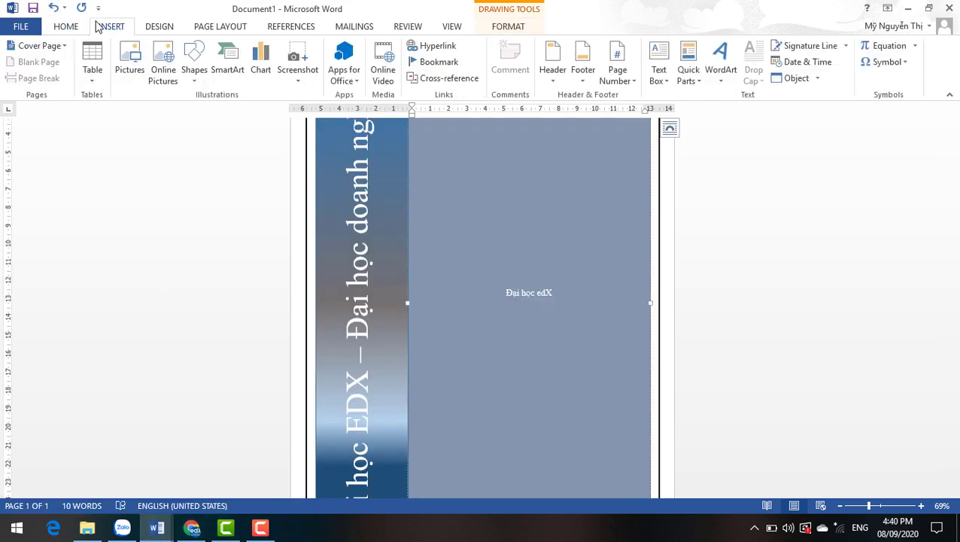
click(131, 64)
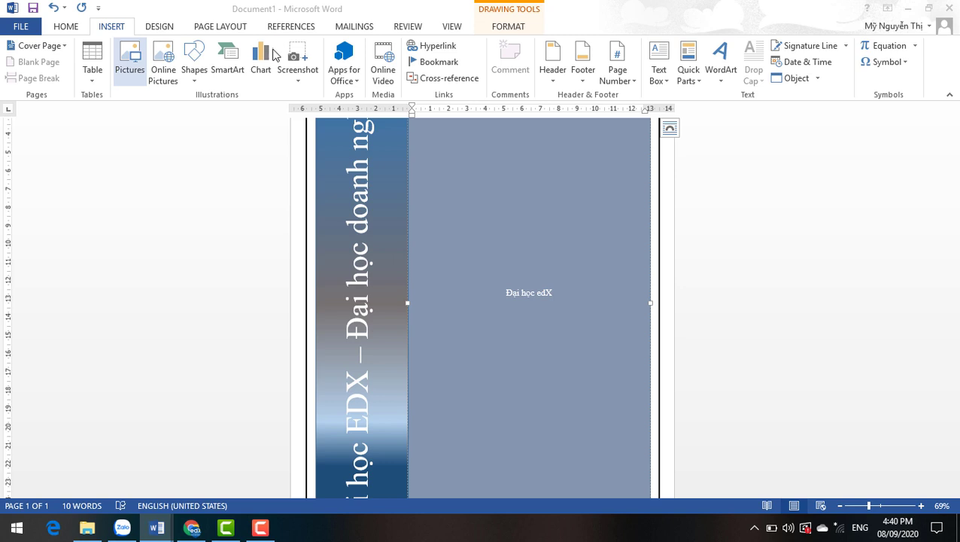
scroll(46, 109, down, 2)
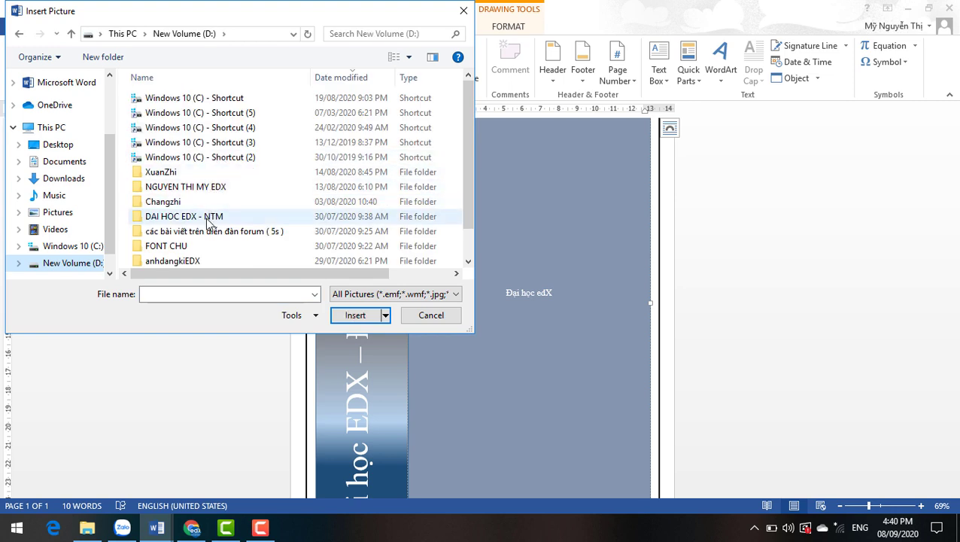
double_click(211, 188)
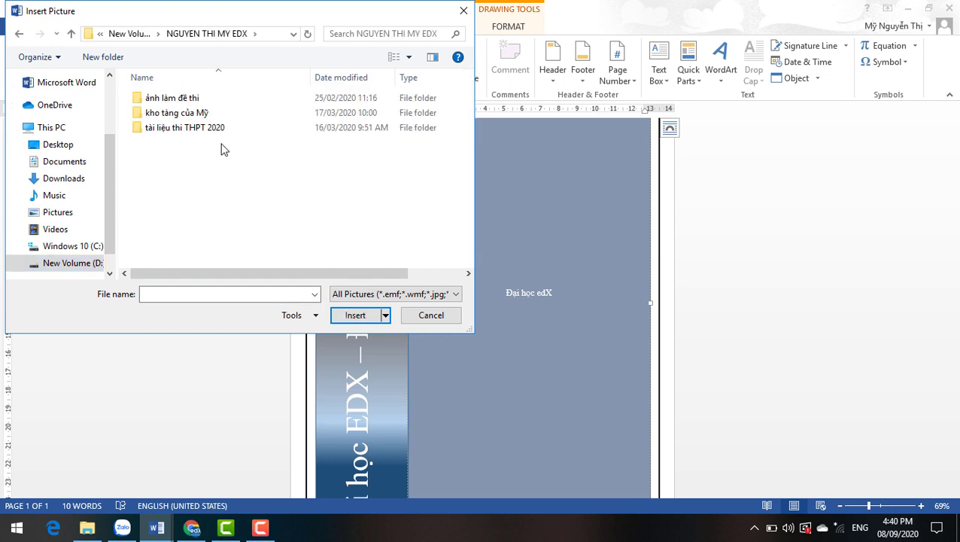
double_click(242, 113)
double_click(236, 98)
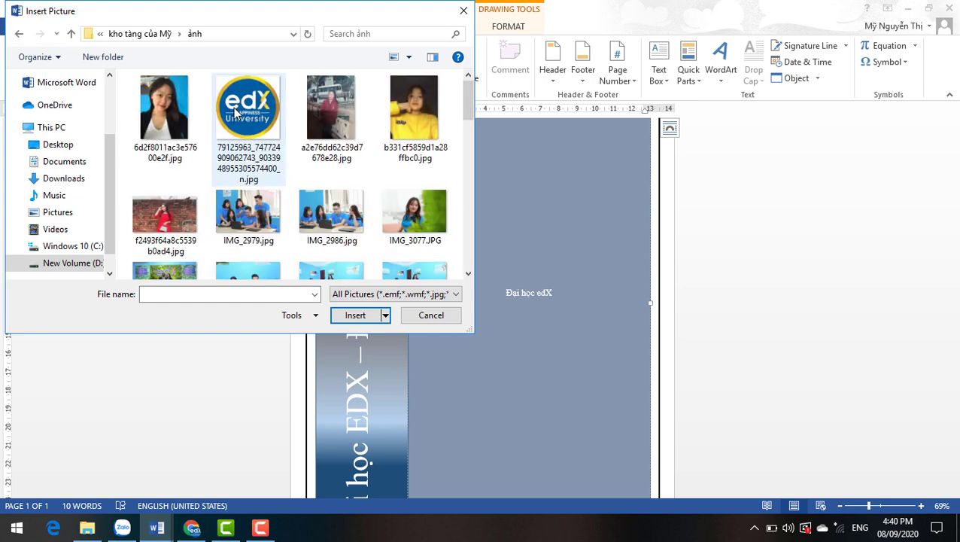
click(282, 168)
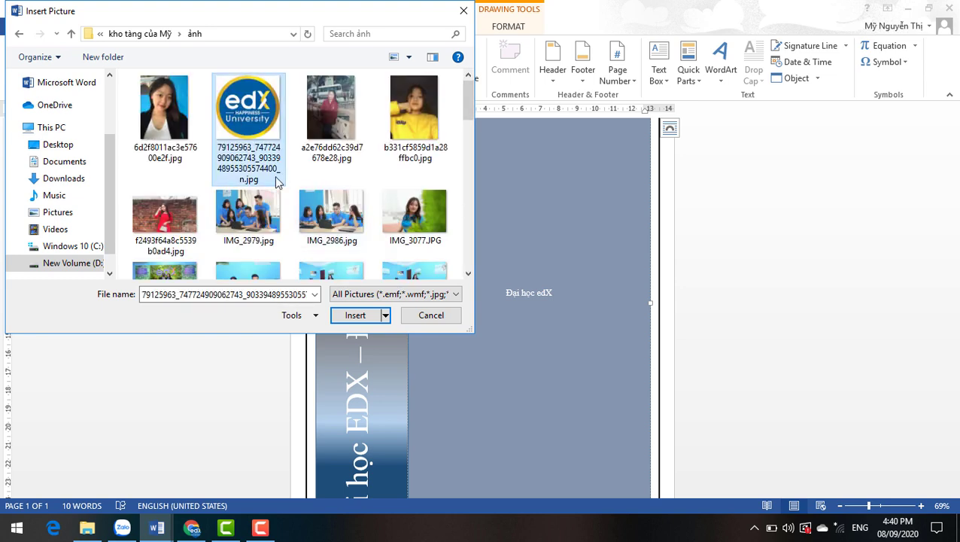
click(343, 315)
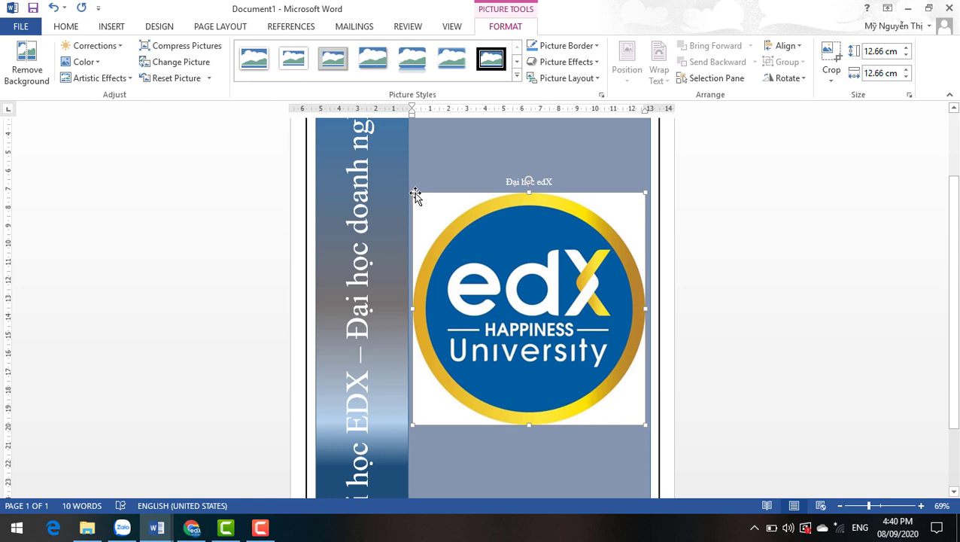
Step: Resize the logo to 3.03 cm and move it lower beside the caption
mouse_move(411, 190)
mouse_down()
mouse_move(579, 437)
mouse_move(577, 448)
mouse_up()
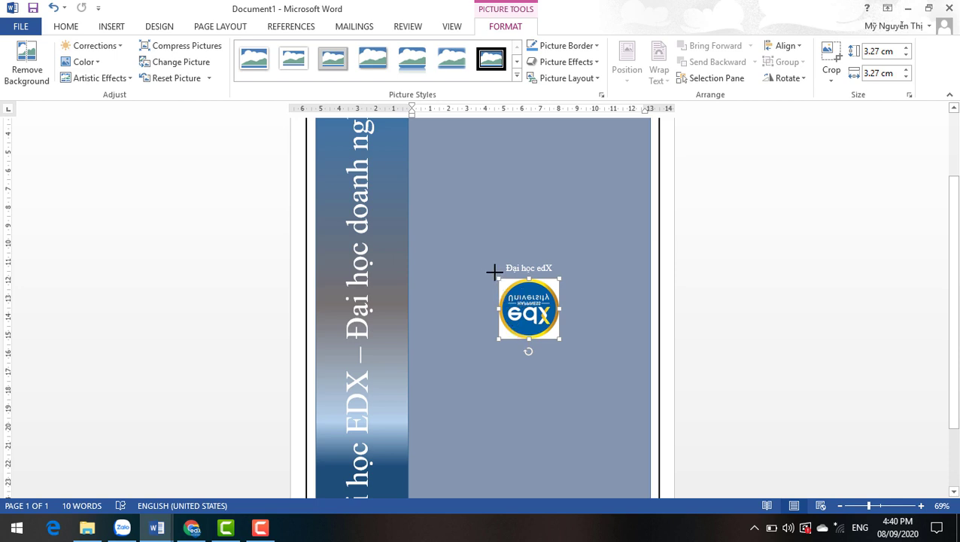
drag(494, 272, 489, 267)
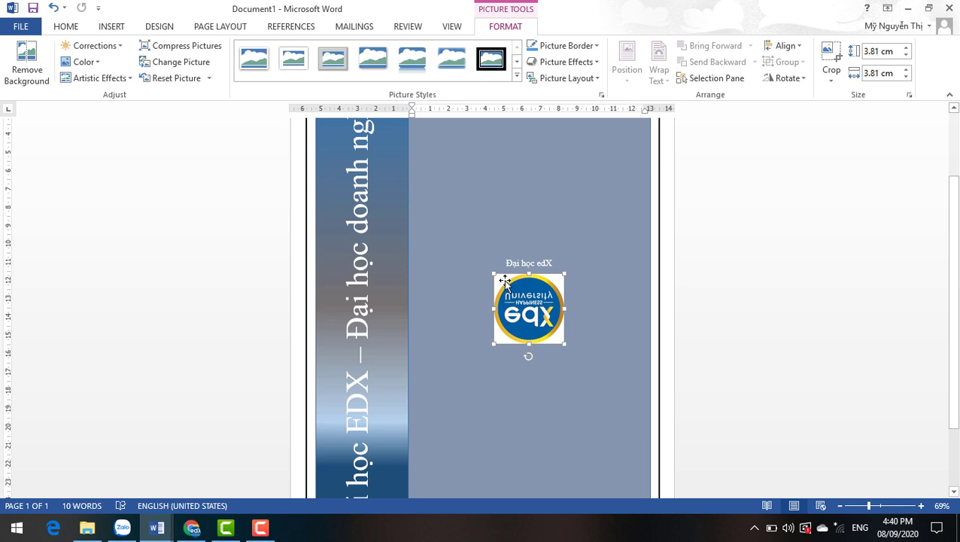
drag(492, 269, 406, 229)
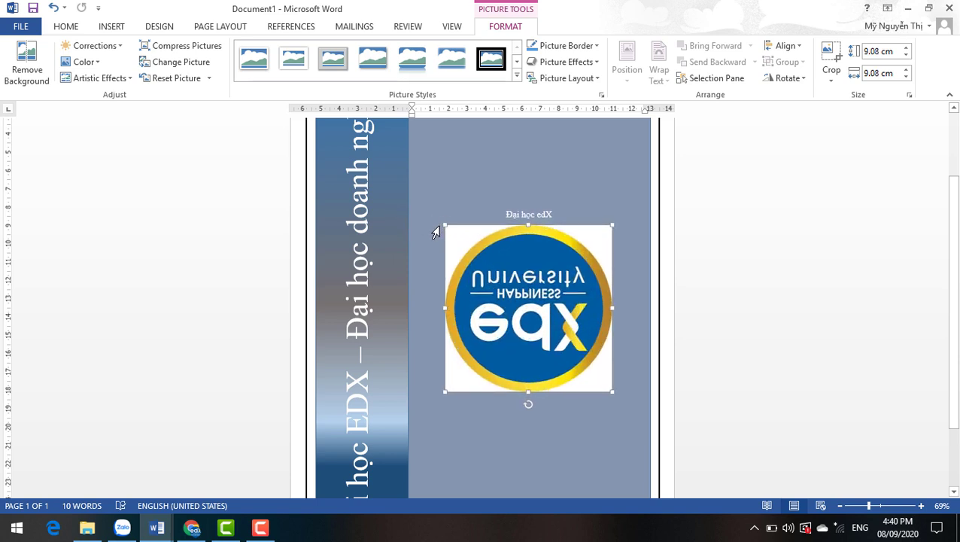
drag(442, 224, 501, 280)
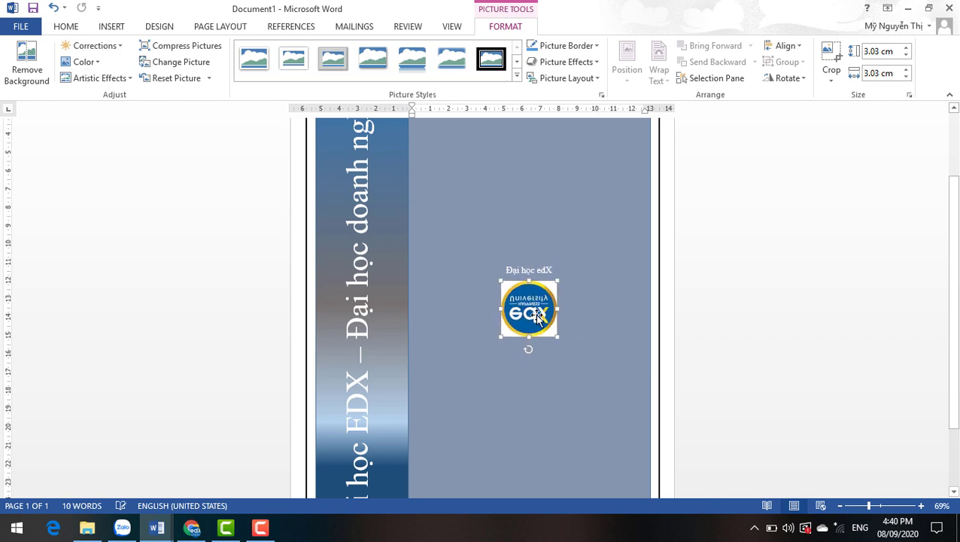
drag(558, 227, 564, 287)
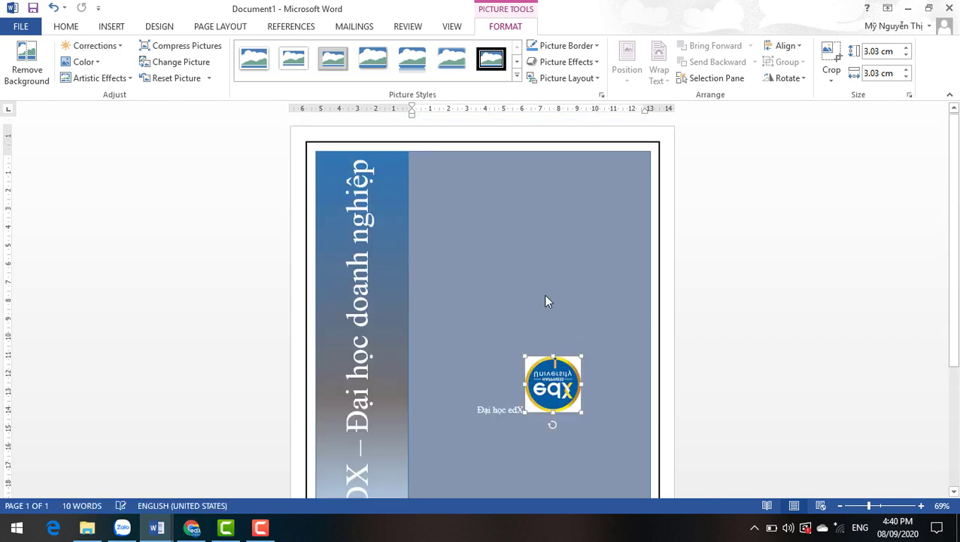
drag(539, 386, 550, 329)
drag(580, 212, 581, 202)
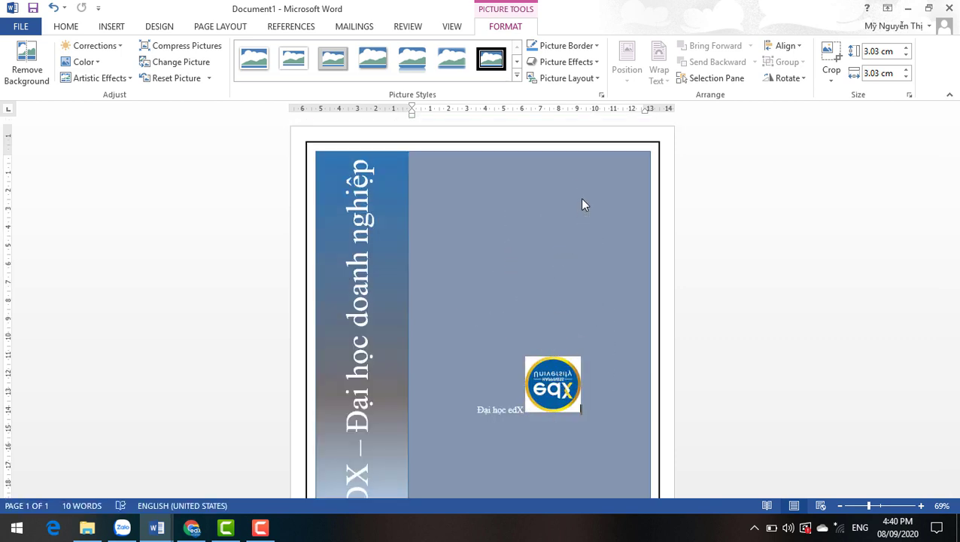
drag(553, 399, 556, 319)
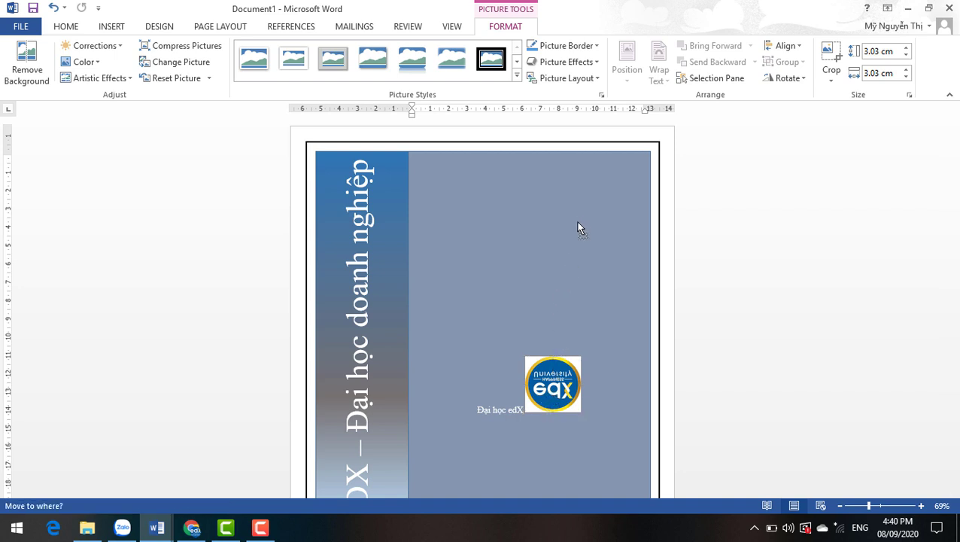
drag(580, 217, 579, 212)
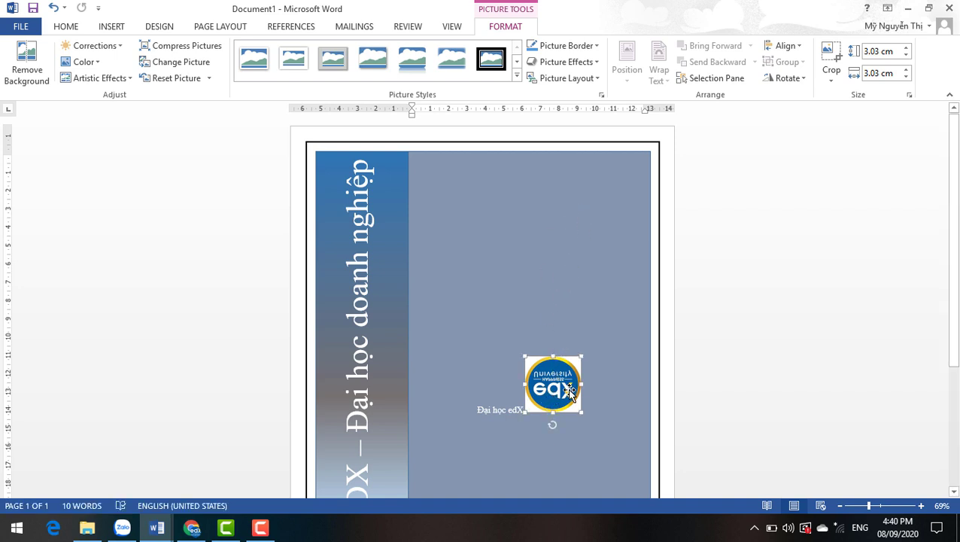
Step: Delete the upside-down logo, reinsert the edX picture, then remove the flipped copy too
key(Delete)
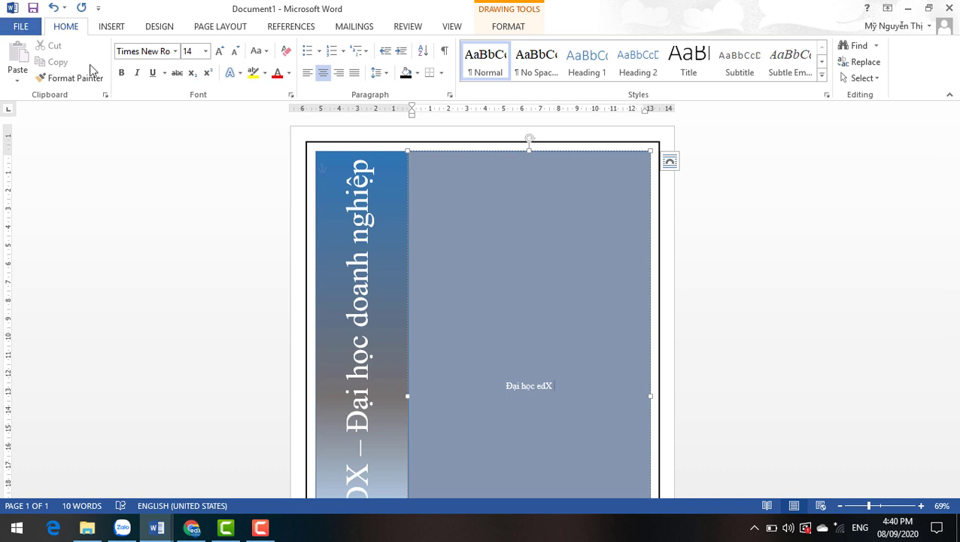
click(113, 27)
click(128, 64)
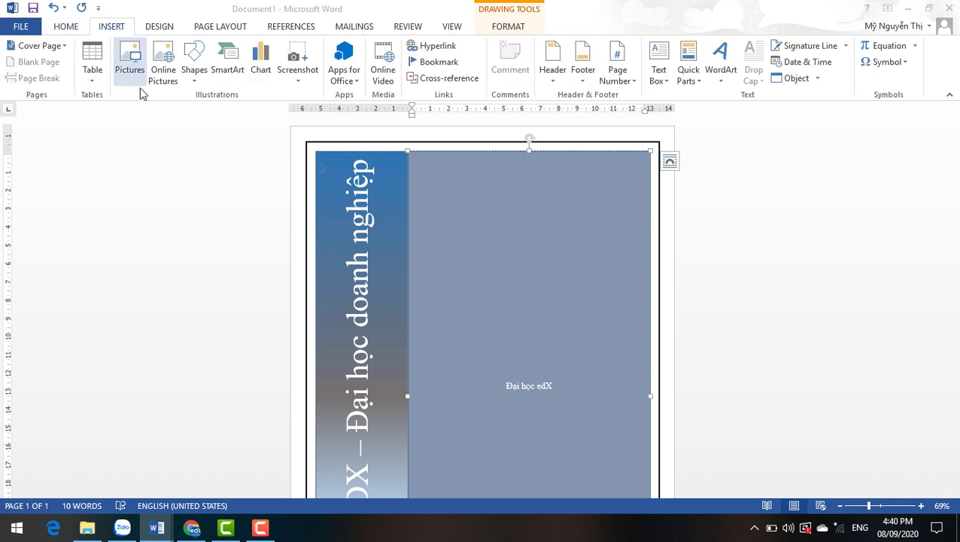
click(248, 113)
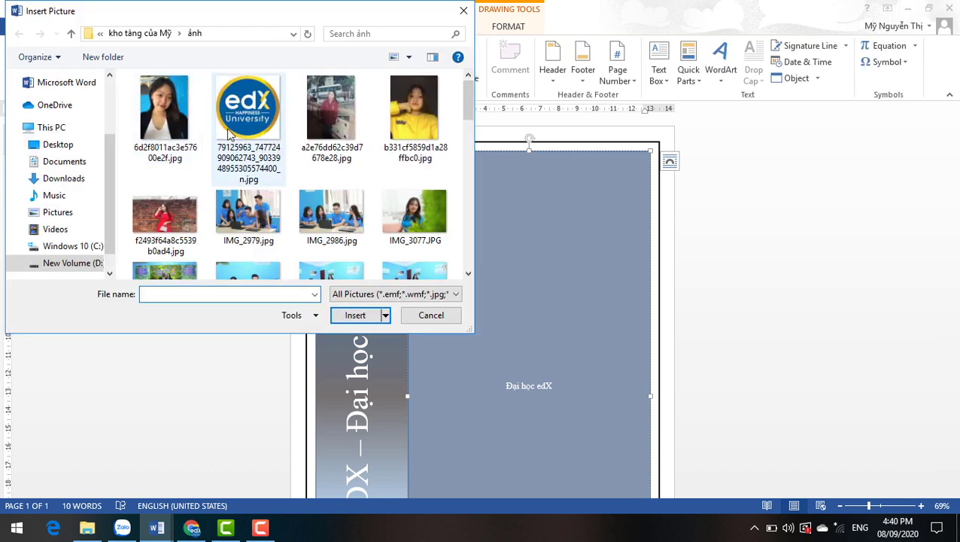
click(344, 316)
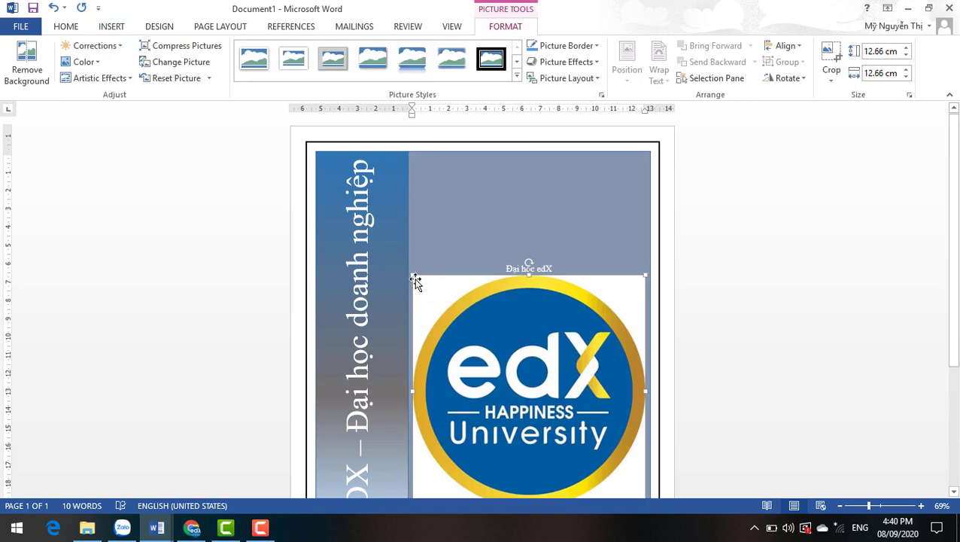
mouse_move(413, 274)
mouse_down()
mouse_move(528, 488)
mouse_move(528, 411)
mouse_up()
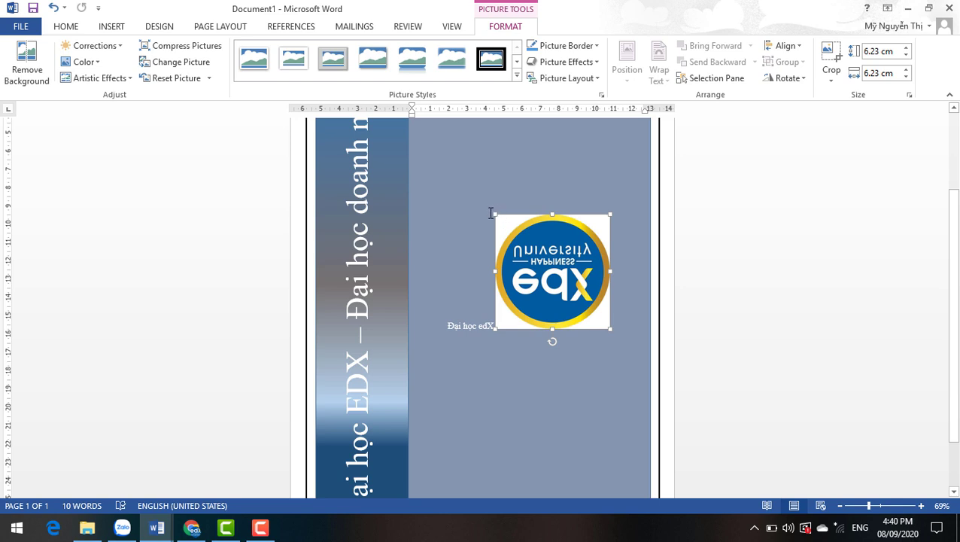
mouse_move(494, 214)
mouse_down()
mouse_move(414, 181)
mouse_move(473, 191)
mouse_up()
key(Delete)
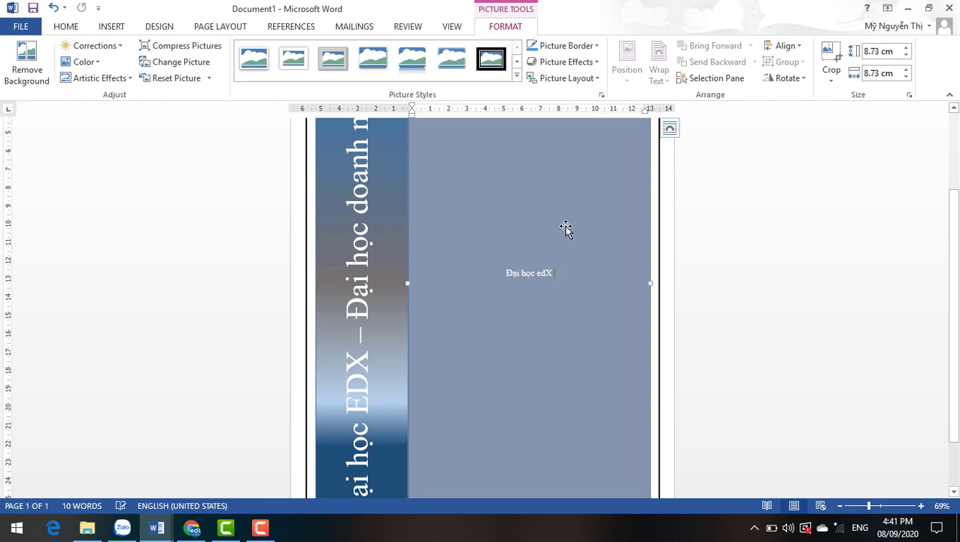
Step: Add two empty lines after the 'Đại học edX' caption
scroll(581, 293, up, 3)
click(510, 200)
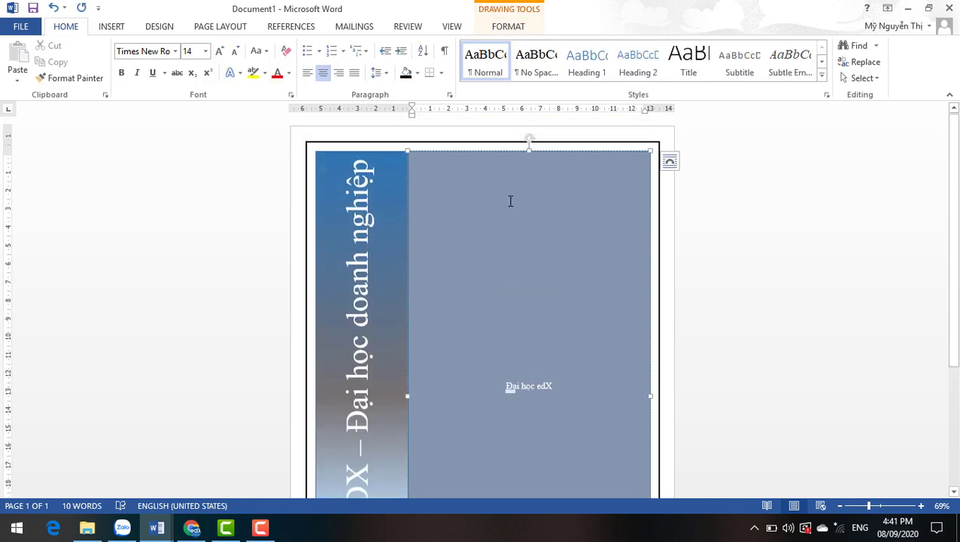
triple_click(475, 200)
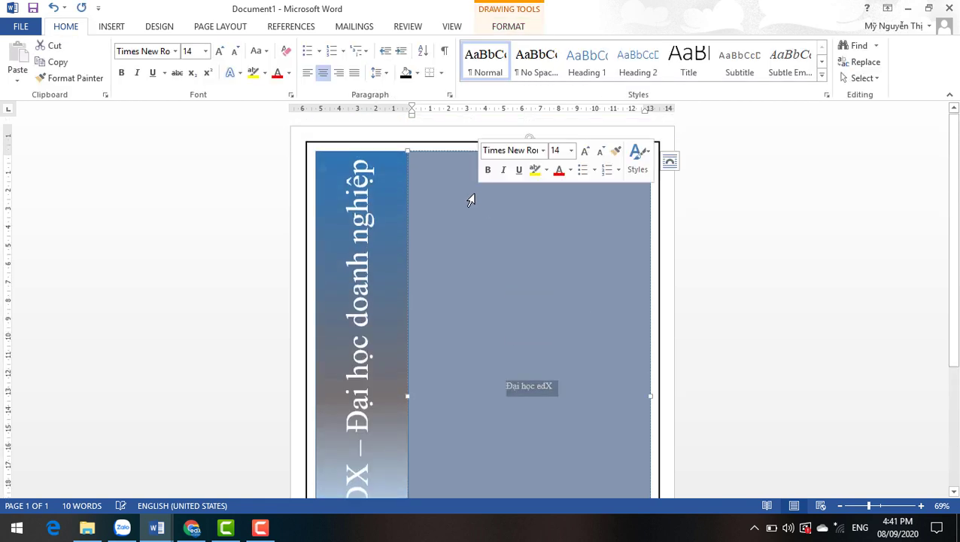
click(552, 386)
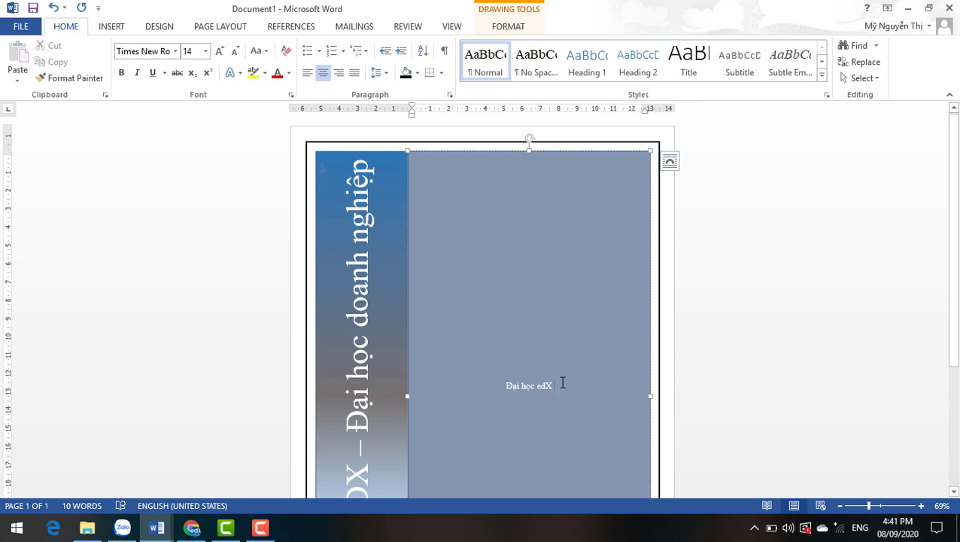
key(Return)
key(Return)
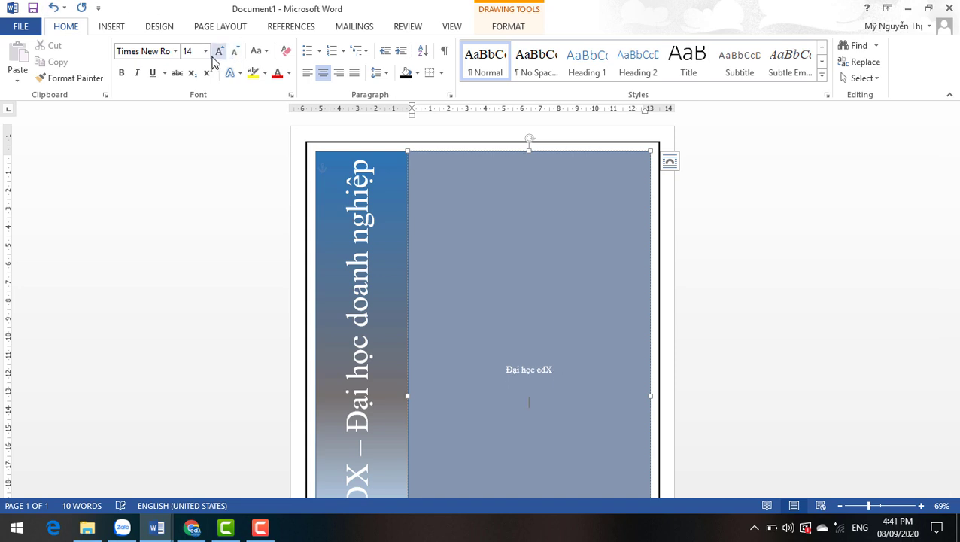
Step: Insert the edX logo below the caption and resize it to 8.12 cm
click(107, 31)
click(135, 65)
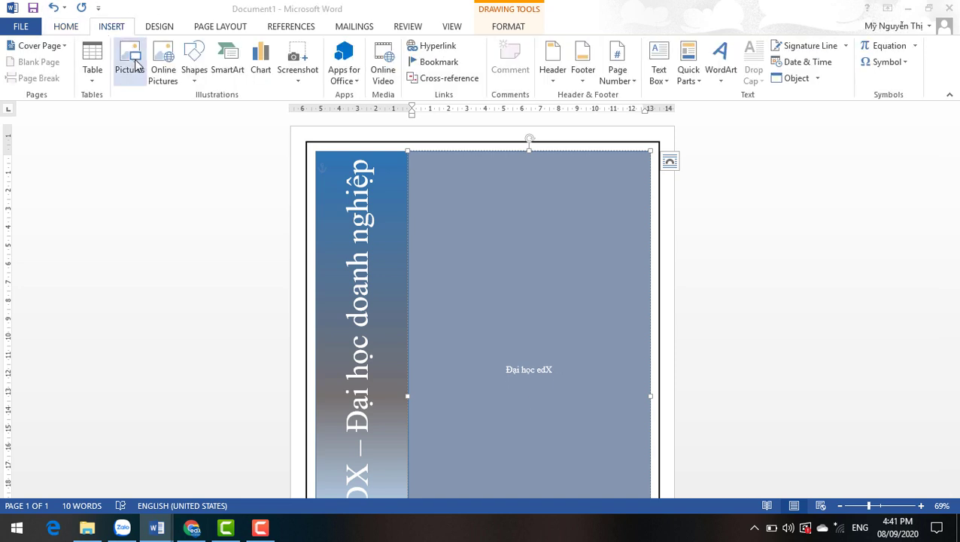
click(240, 129)
click(347, 320)
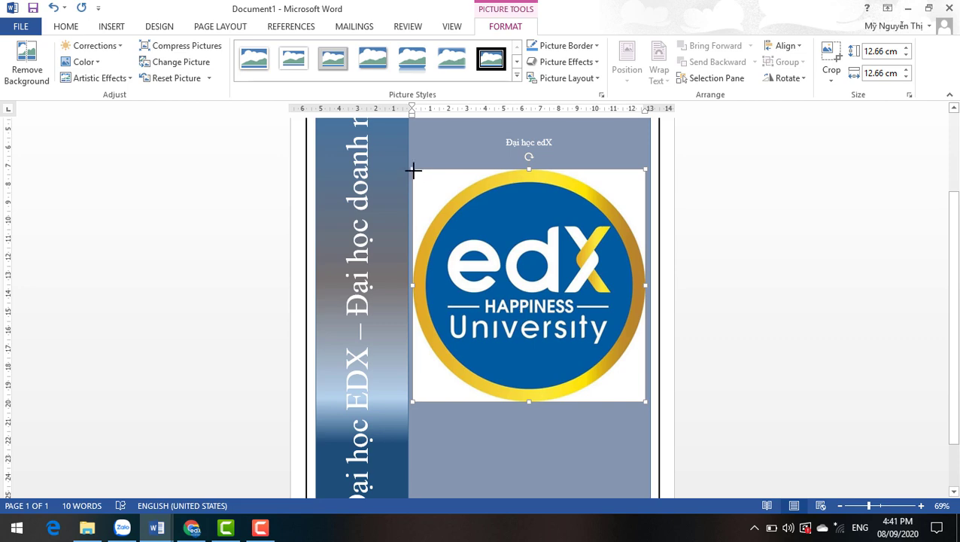
drag(413, 170, 496, 324)
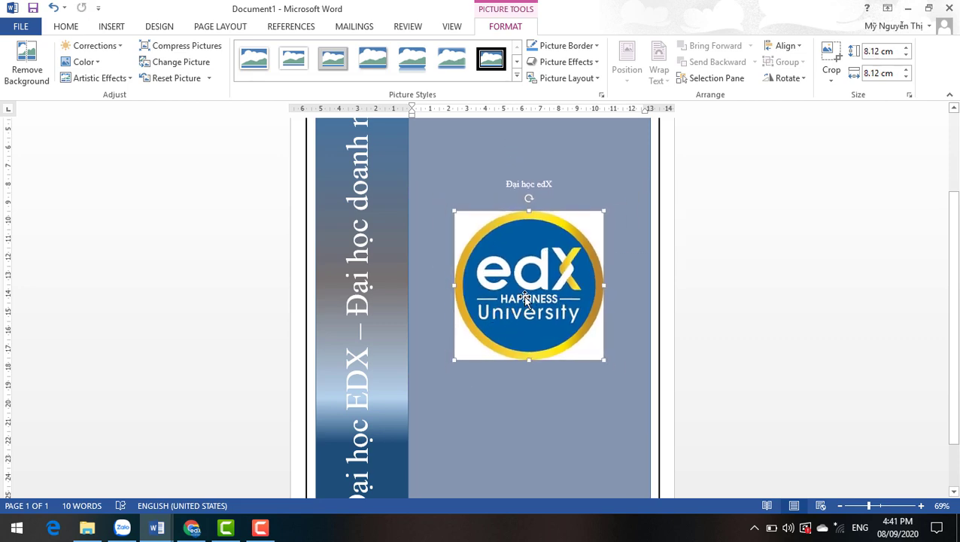
scroll(496, 324, up, 3)
mouse_move(156, 514)
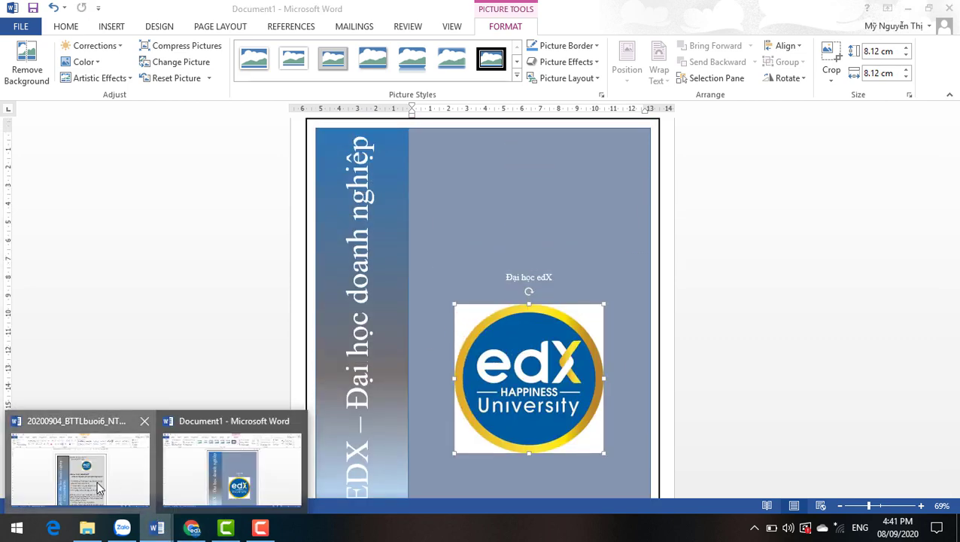
click(98, 486)
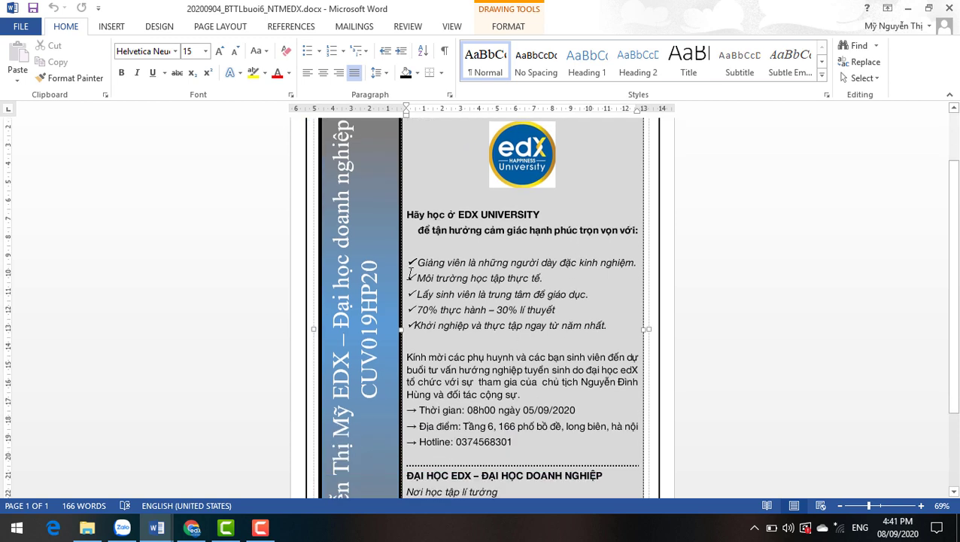
scroll(457, 252, up, 2)
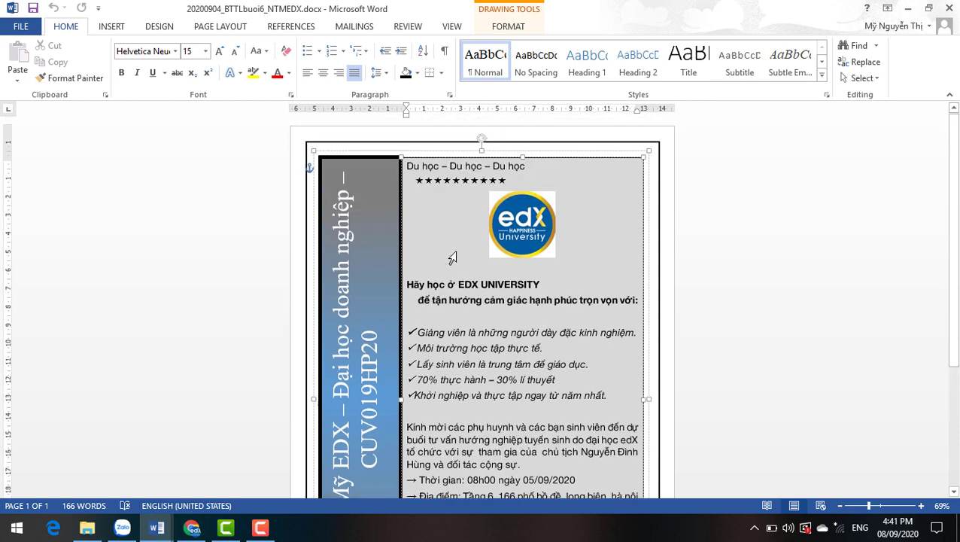
scroll(454, 254, down, 2)
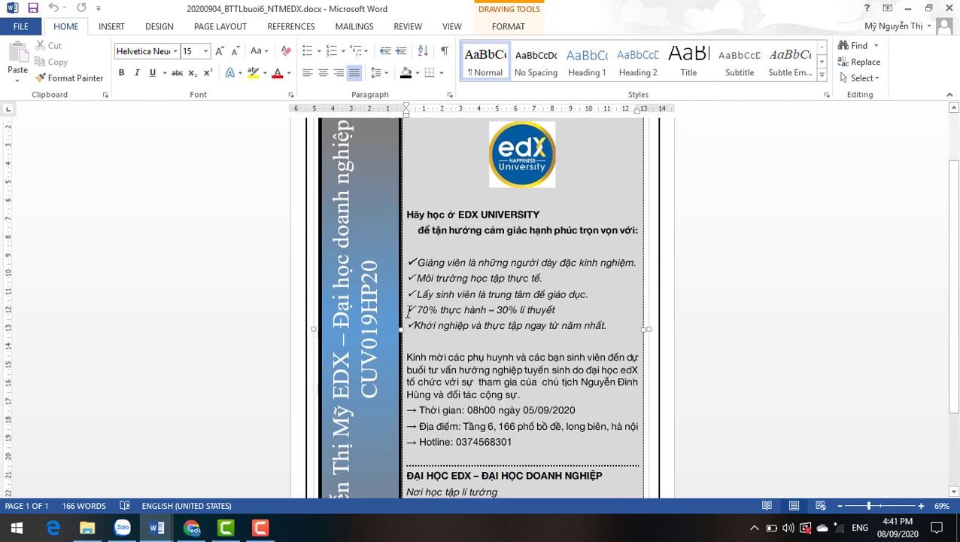
scroll(408, 310, down, 3)
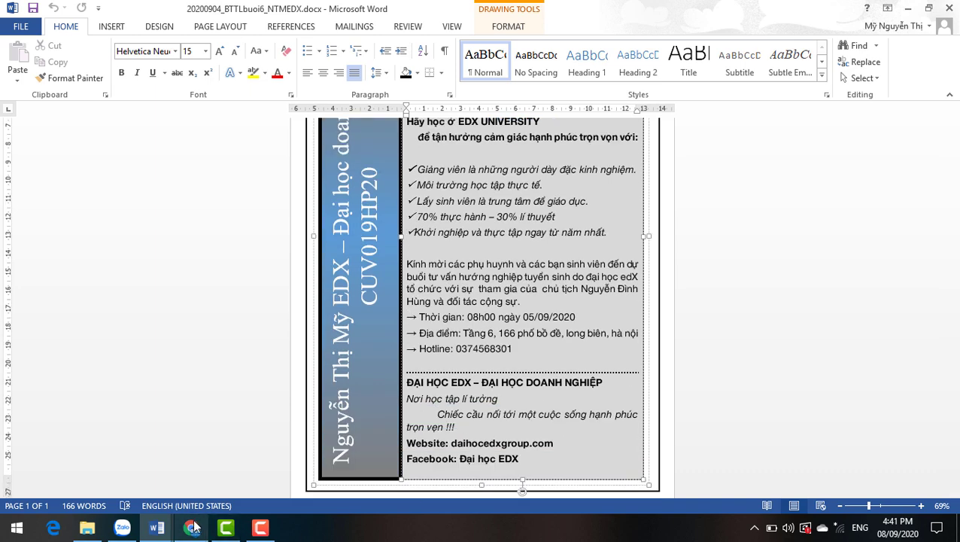
mouse_move(156, 527)
click(212, 455)
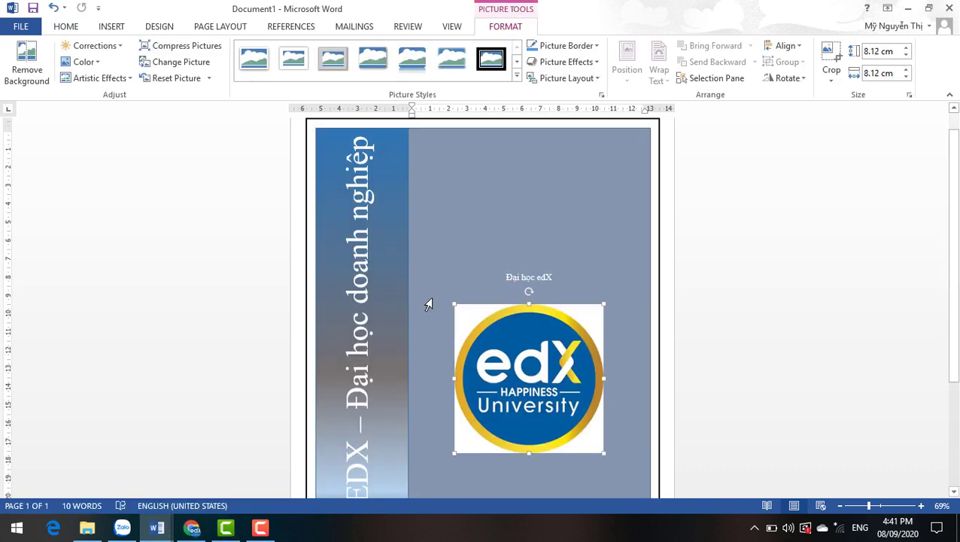
scroll(428, 304, down, 3)
click(491, 394)
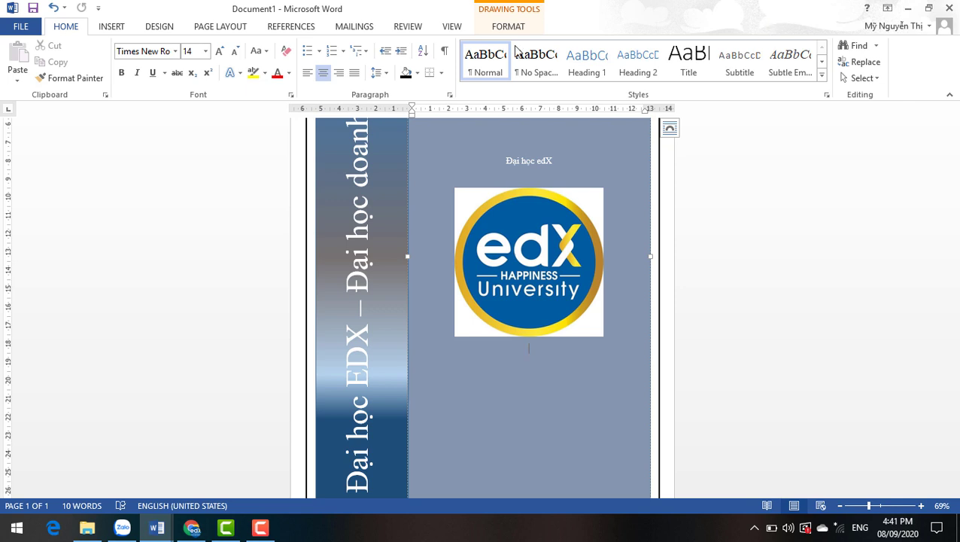
Step: Open the full Symbol dialog and scroll back to Basic Latin without inserting a symbol
click(106, 27)
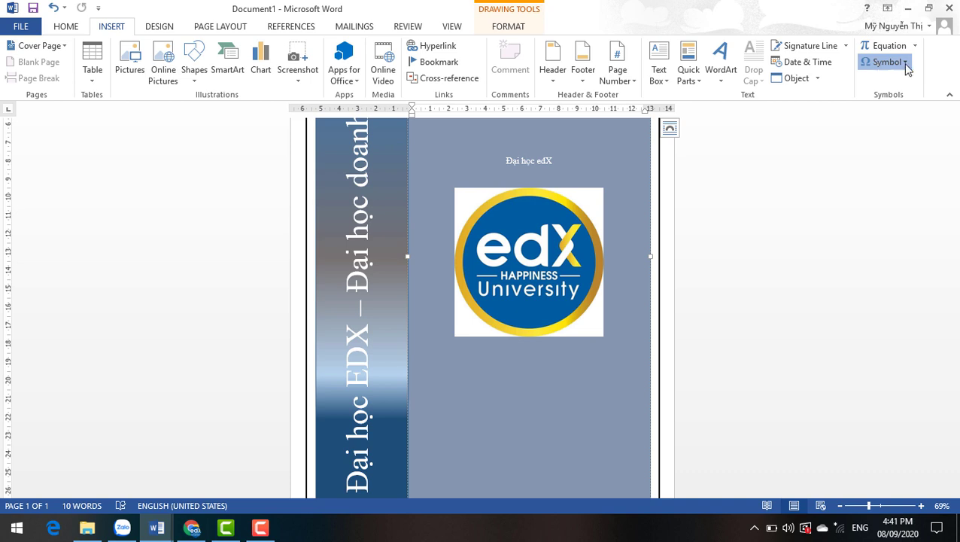
double_click(616, 239)
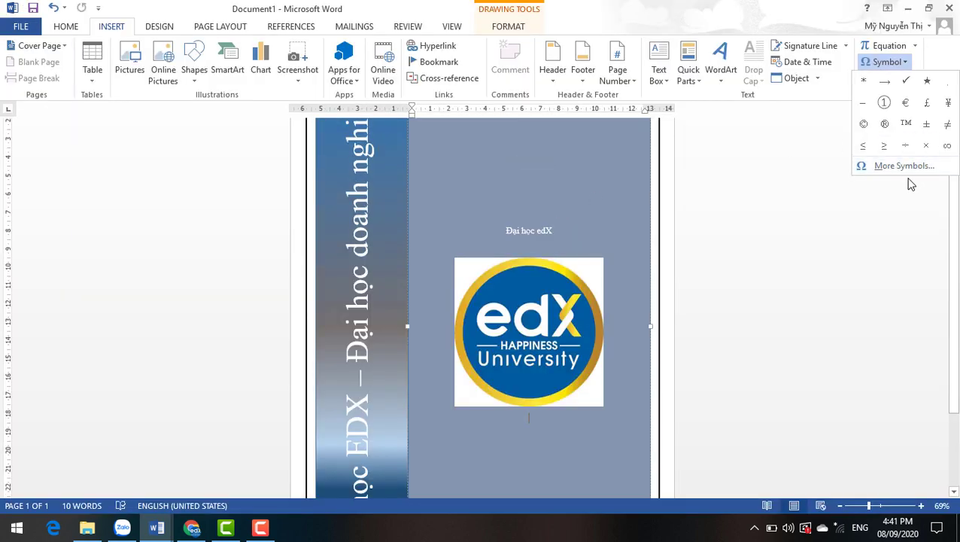
click(905, 170)
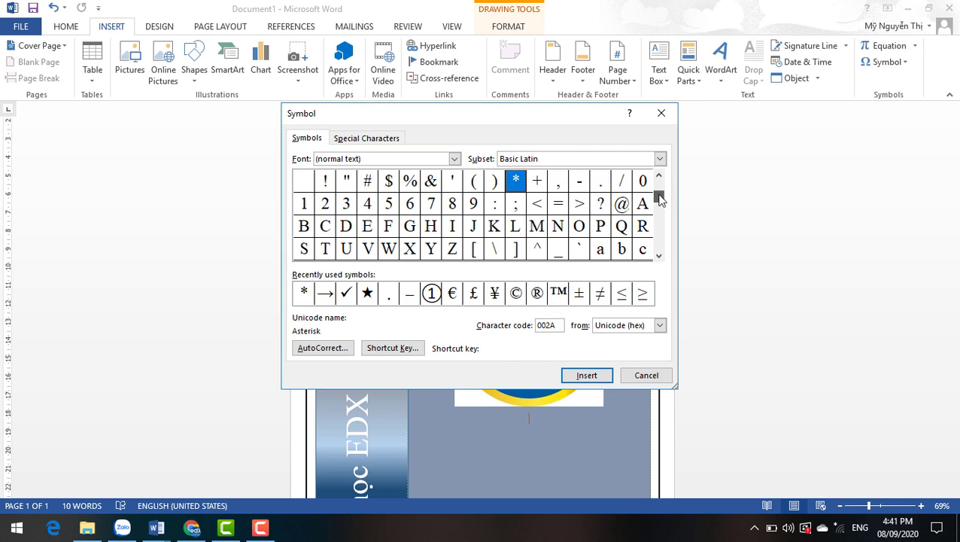
drag(658, 186, 660, 207)
drag(662, 160, 370, 297)
click(646, 375)
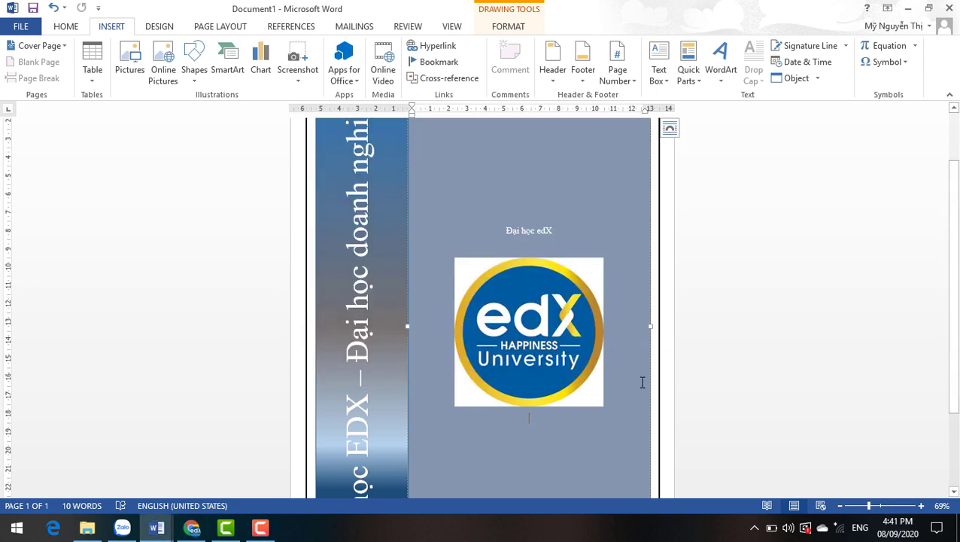
scroll(626, 354, down, 2)
scroll(628, 356, up, 3)
scroll(628, 353, down, 2)
scroll(628, 354, up, 2)
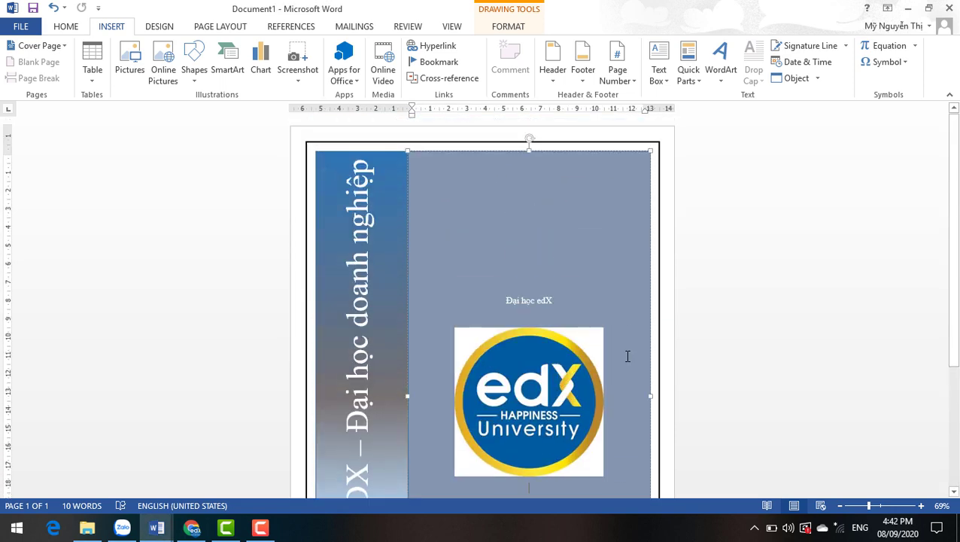
scroll(627, 353, down, 3)
mouse_move(156, 527)
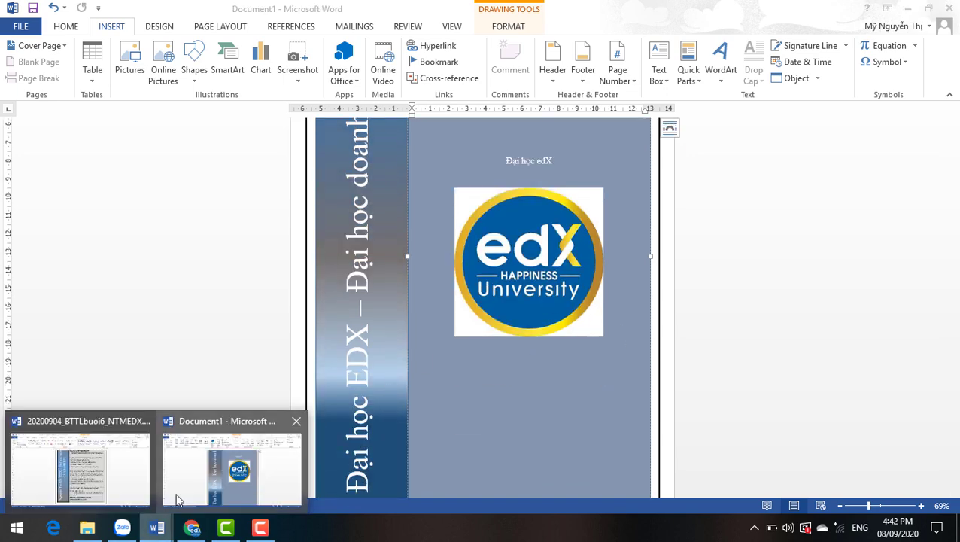
click(68, 467)
scroll(343, 352, up, 3)
scroll(395, 316, down, 1)
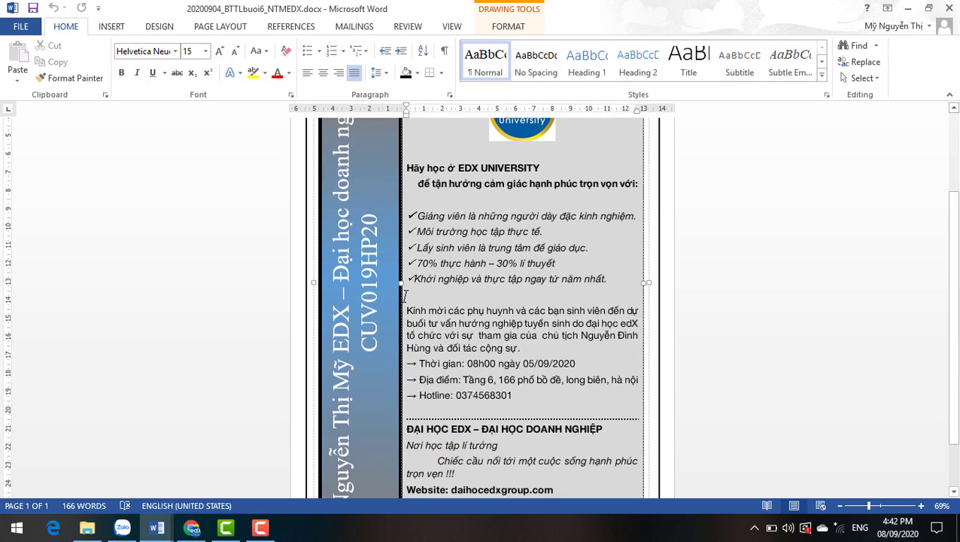
scroll(395, 316, down, 2)
scroll(533, 198, up, 3)
scroll(513, 209, down, 3)
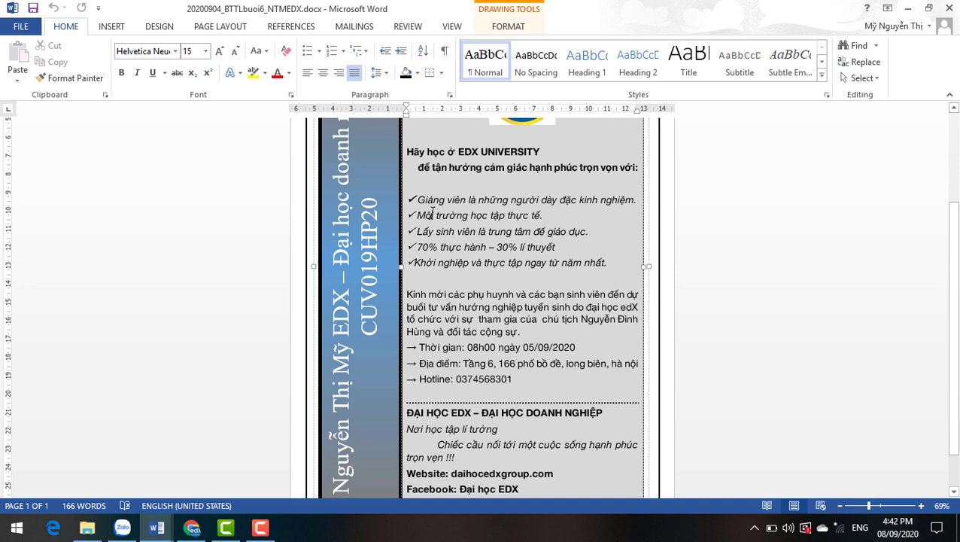
scroll(475, 273, up, 2)
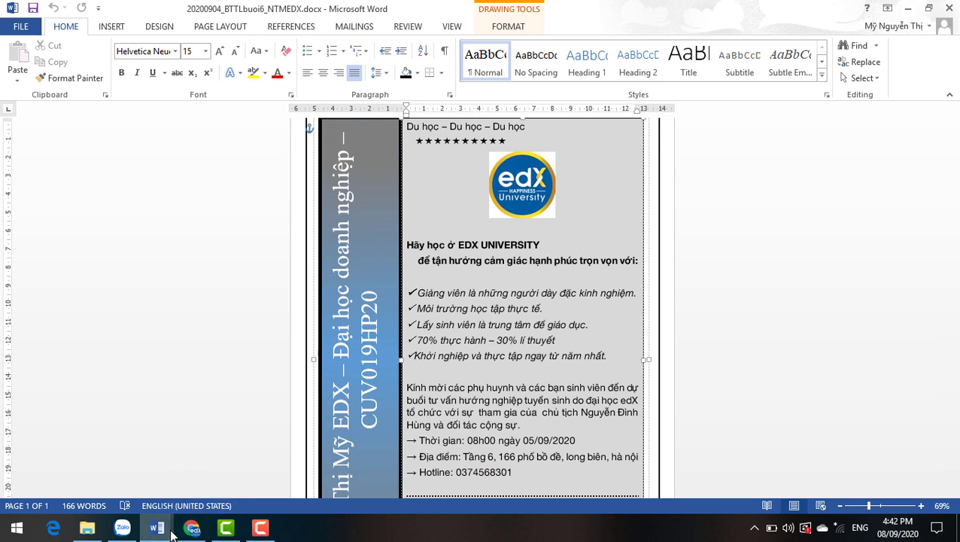
mouse_move(157, 526)
click(256, 508)
scroll(368, 375, up, 3)
scroll(370, 368, down, 3)
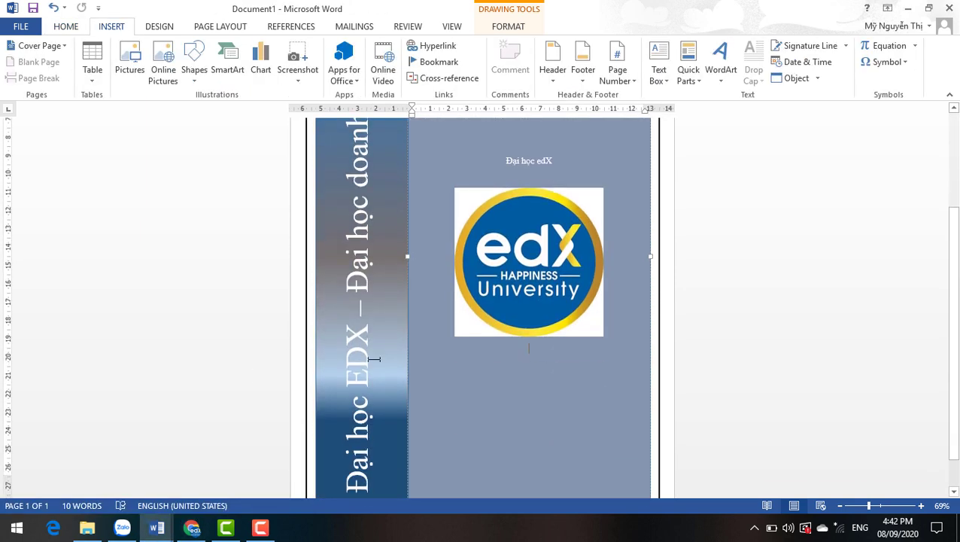
scroll(374, 358, down, 1)
scroll(374, 358, up, 5)
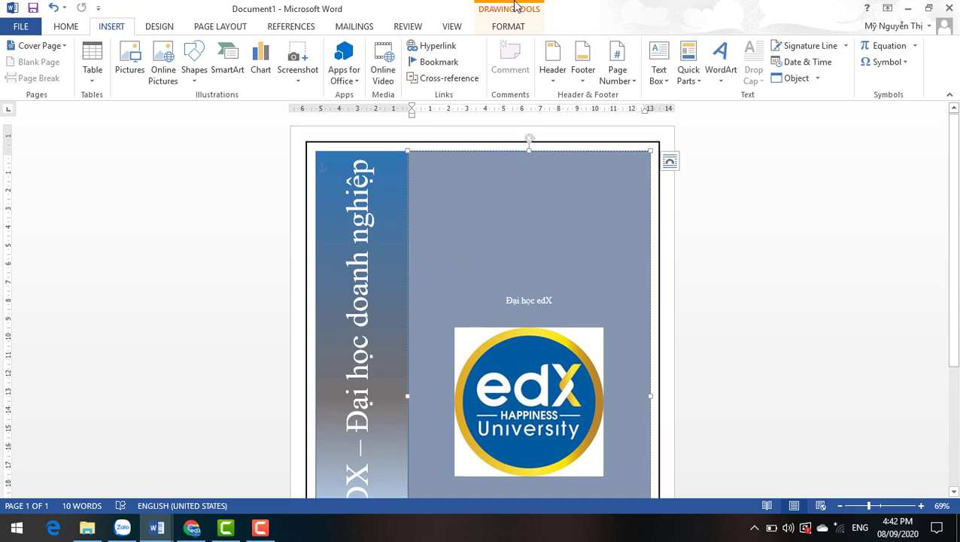
Step: Review the rectangle's Align Text and Position choices and its 26.79 × 13.2 cm size
click(501, 28)
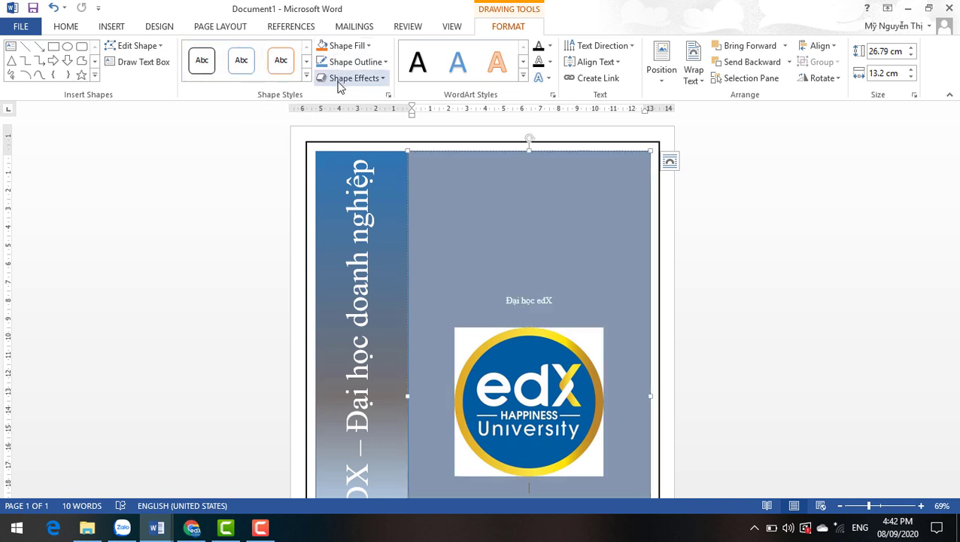
click(592, 65)
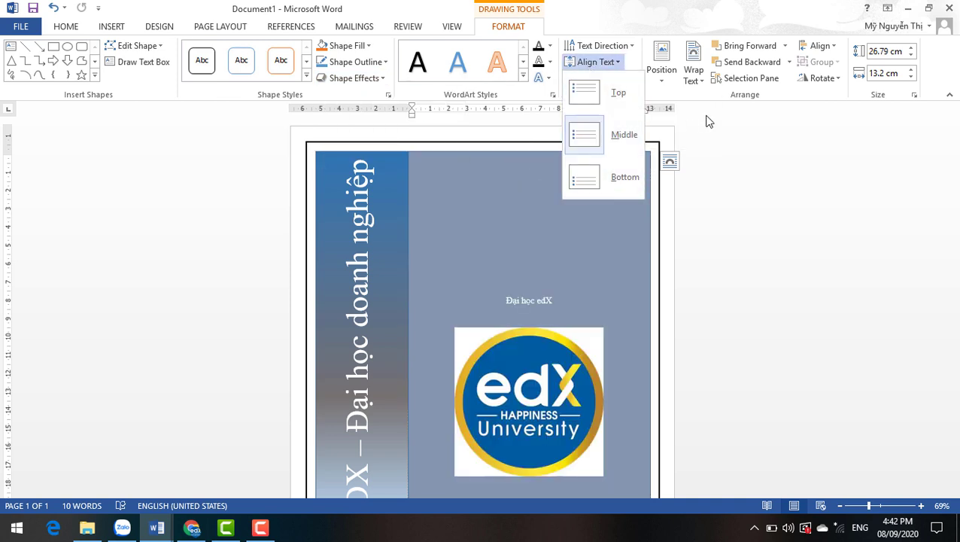
click(666, 75)
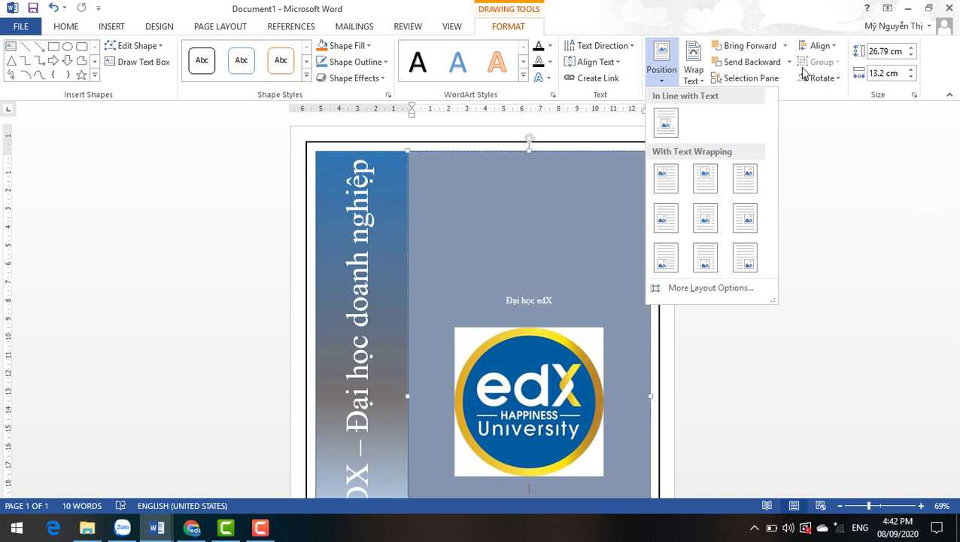
click(865, 110)
click(892, 52)
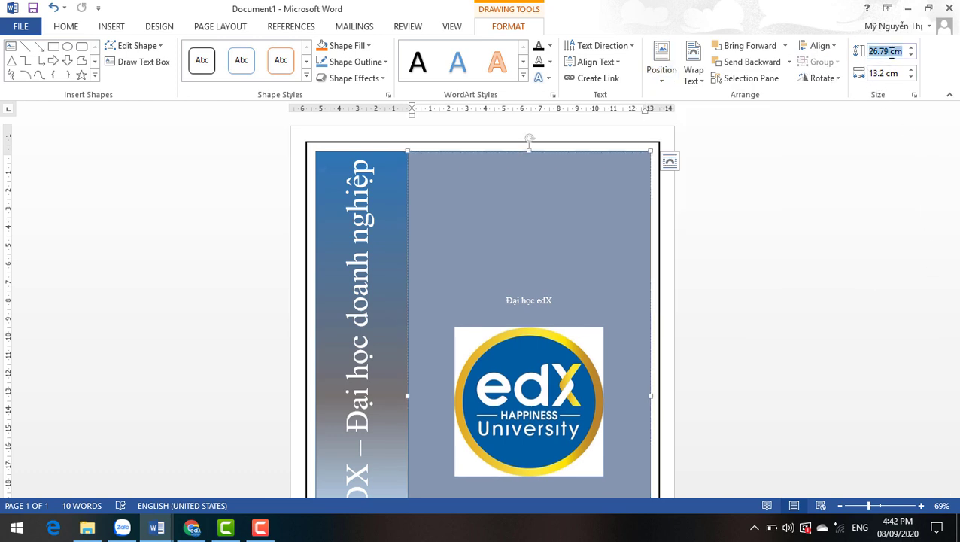
click(891, 71)
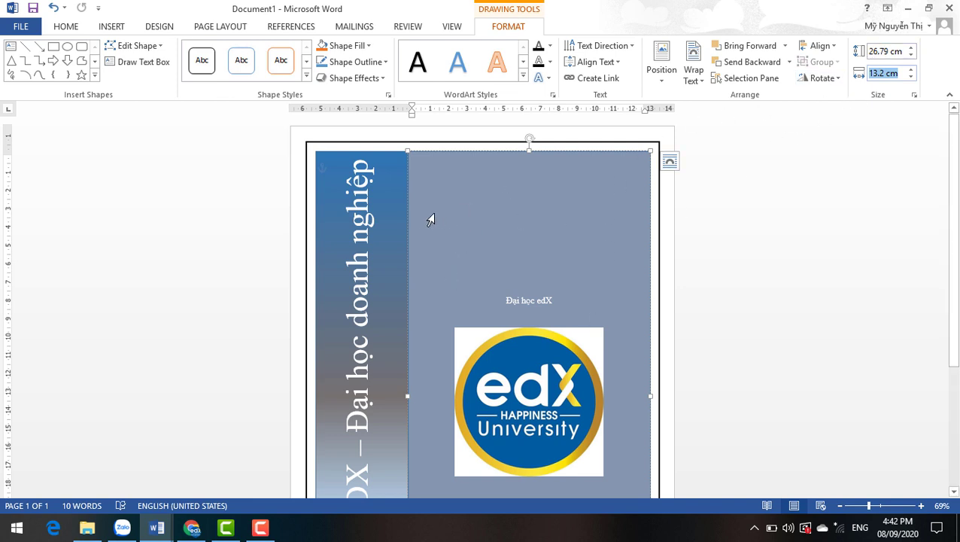
Step: Alternate selection between the blue sidebar strip and the grey rectangle's caption to compare them
click(385, 212)
click(410, 207)
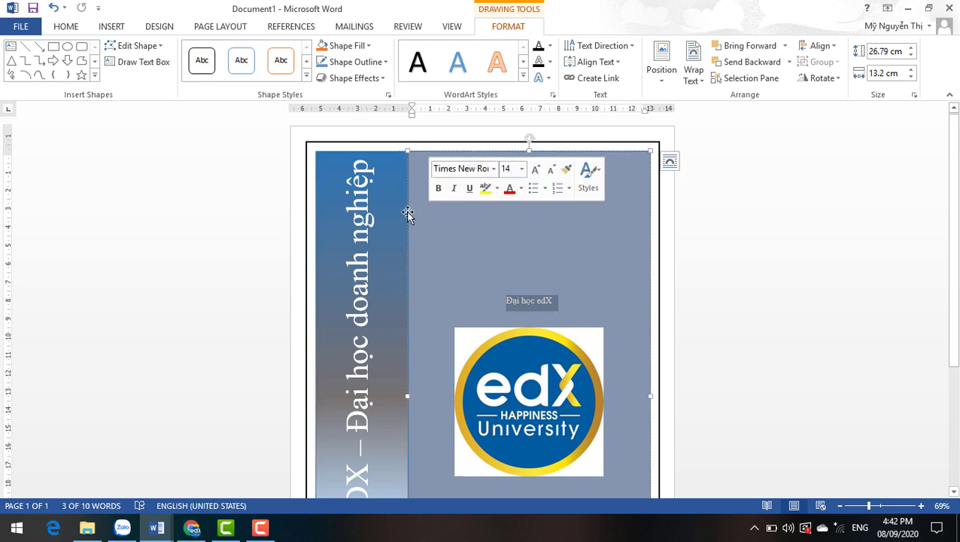
click(414, 209)
click(413, 210)
click(397, 216)
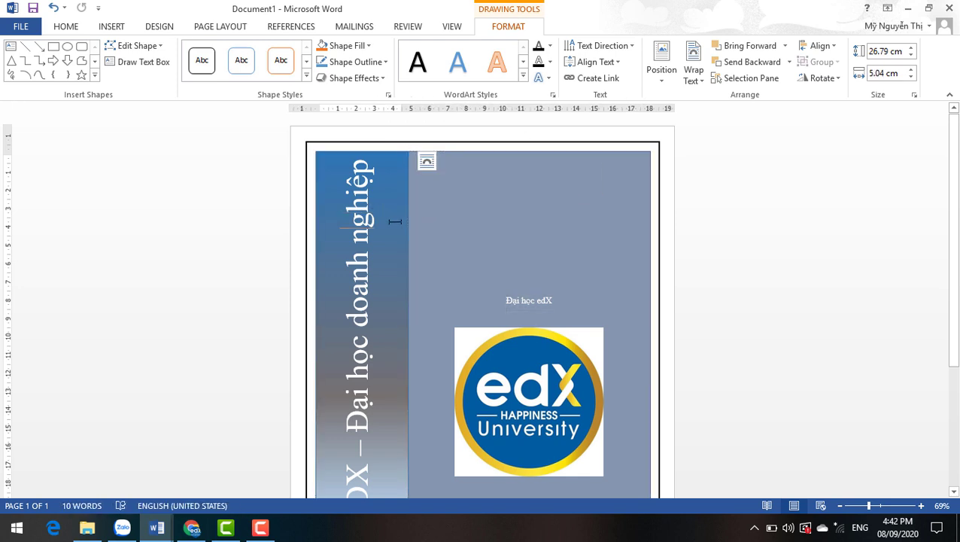
click(450, 222)
scroll(434, 239, down, 3)
scroll(434, 238, down, 2)
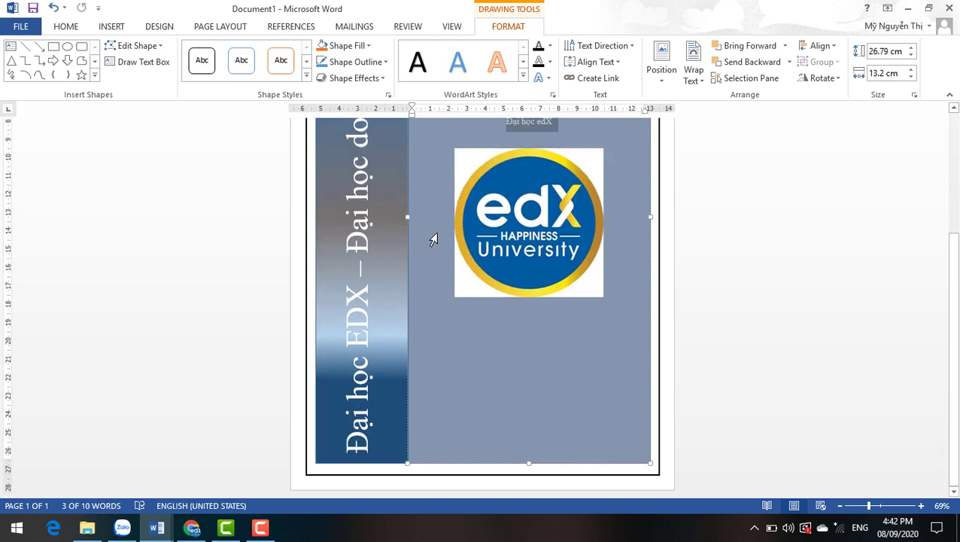
scroll(434, 237, up, 5)
scroll(435, 234, down, 3)
scroll(434, 234, up, 3)
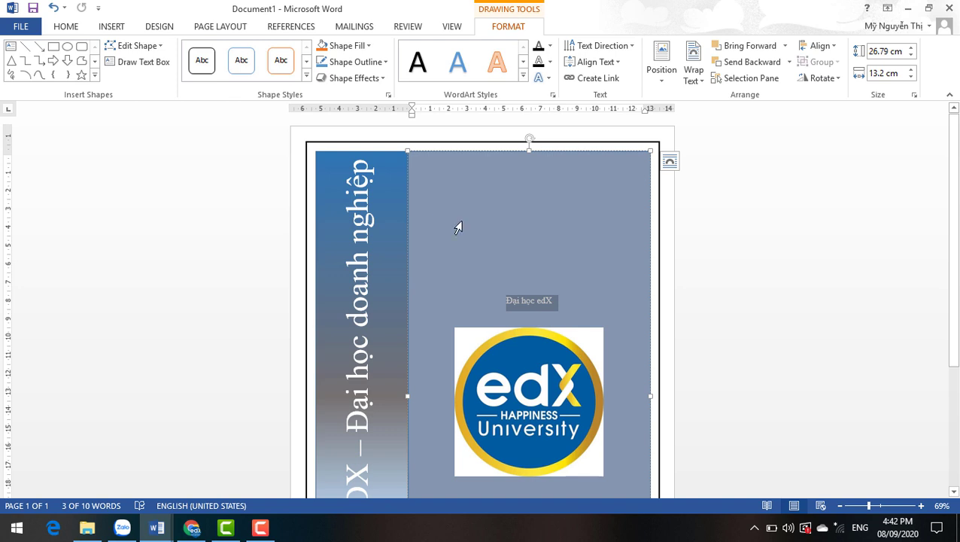
click(514, 299)
scroll(548, 255, down, 3)
scroll(549, 255, down, 2)
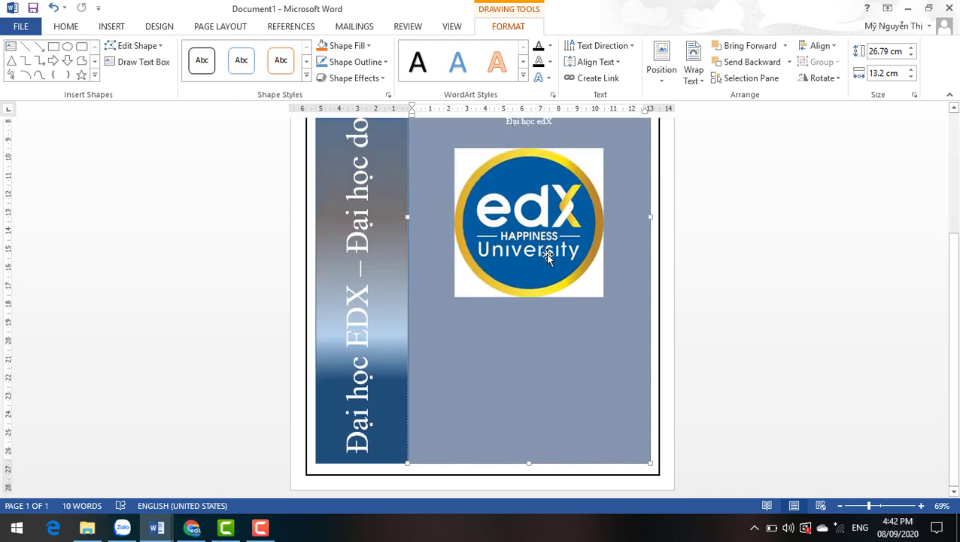
scroll(550, 250, up, 4)
scroll(550, 250, down, 3)
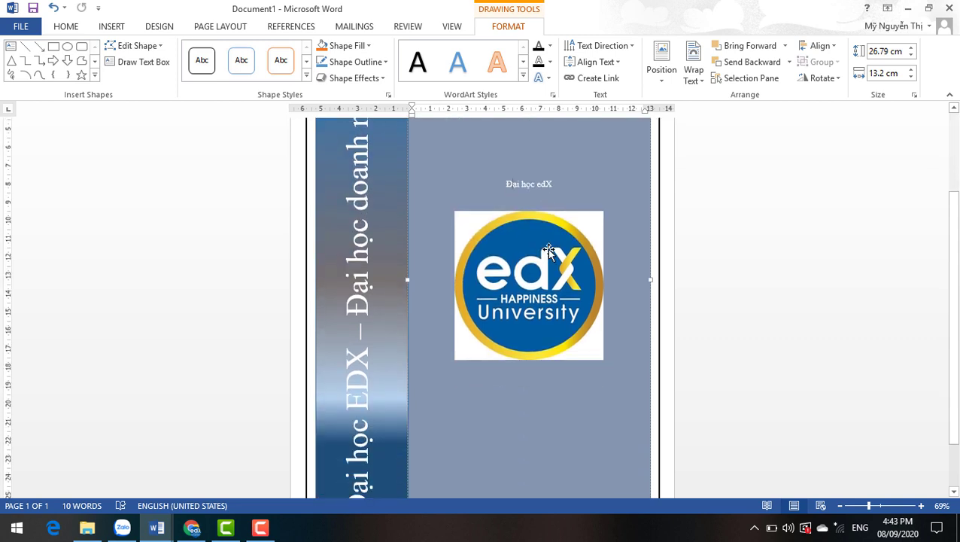
scroll(550, 250, up, 2)
scroll(550, 248, up, 1)
scroll(550, 249, down, 3)
scroll(550, 248, up, 3)
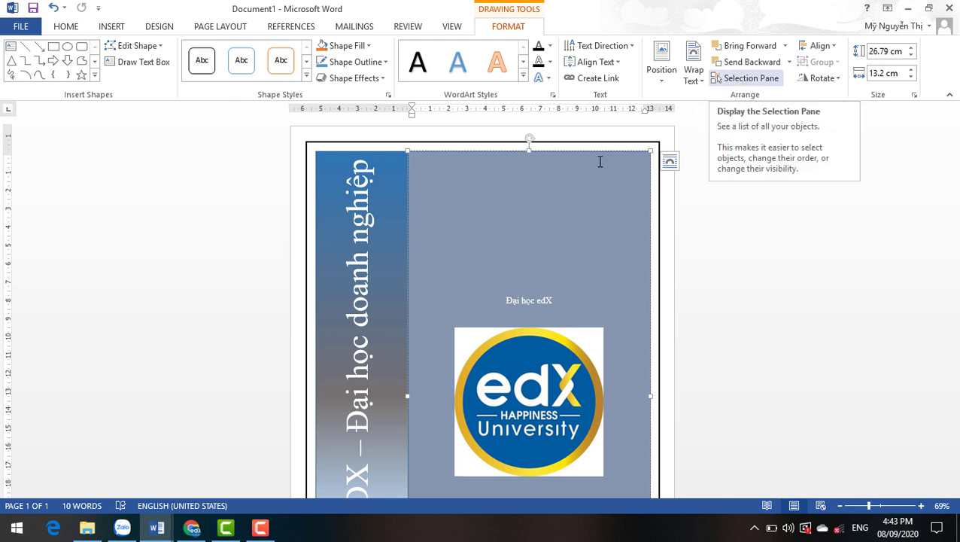
scroll(494, 228, down, 5)
scroll(494, 228, up, 5)
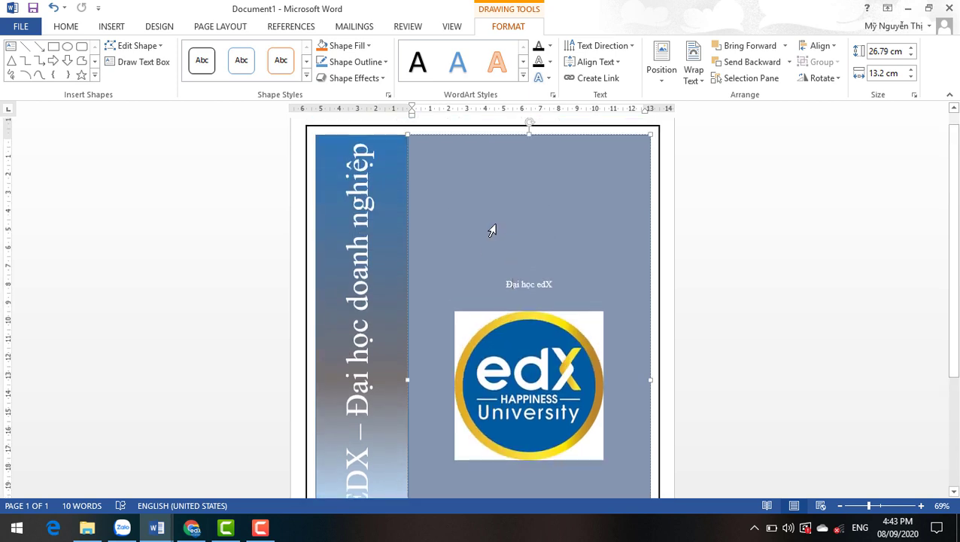
scroll(492, 228, down, 2)
scroll(492, 228, up, 2)
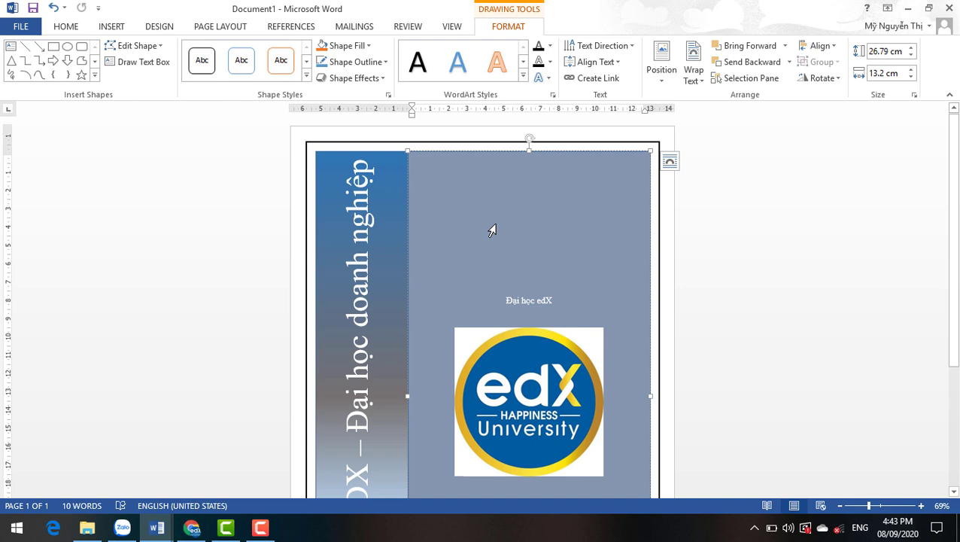
scroll(491, 230, down, 3)
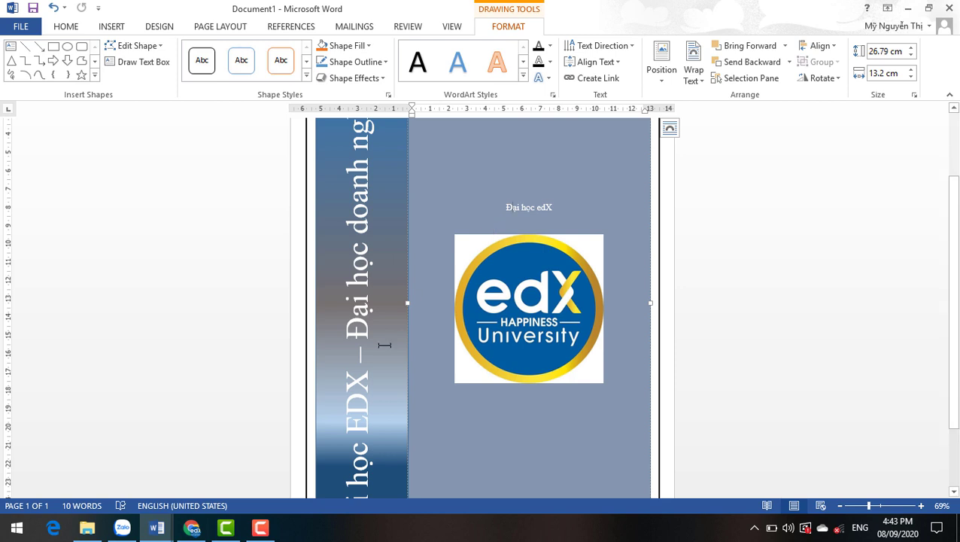
mouse_move(260, 527)
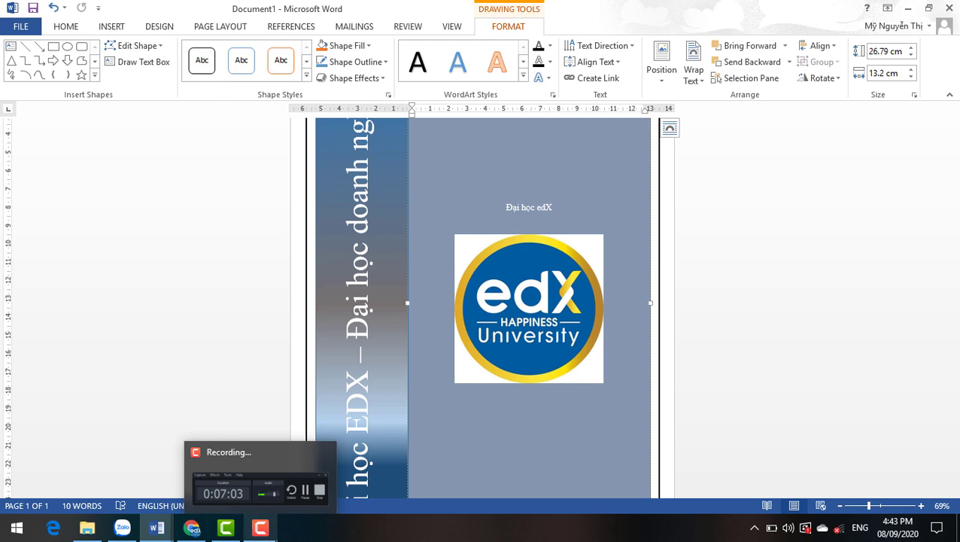
click(255, 485)
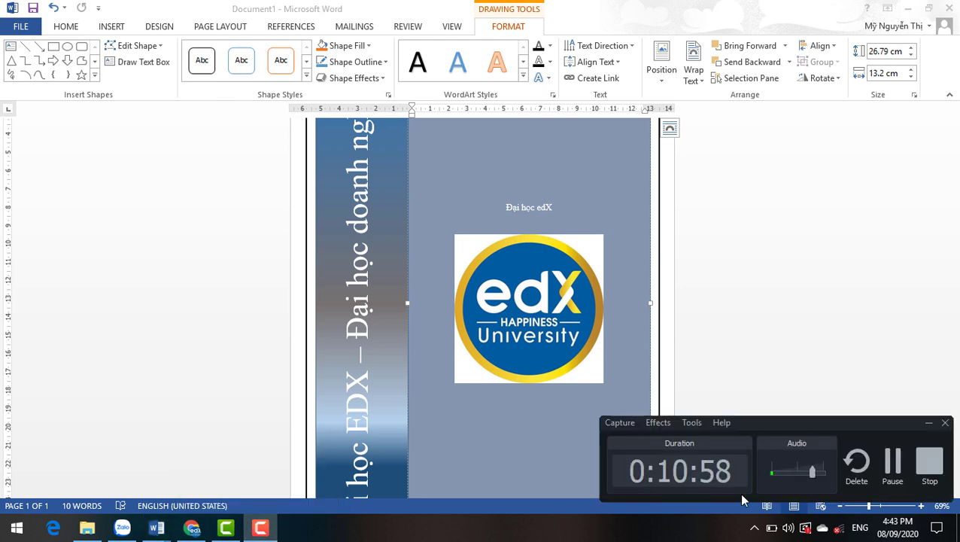